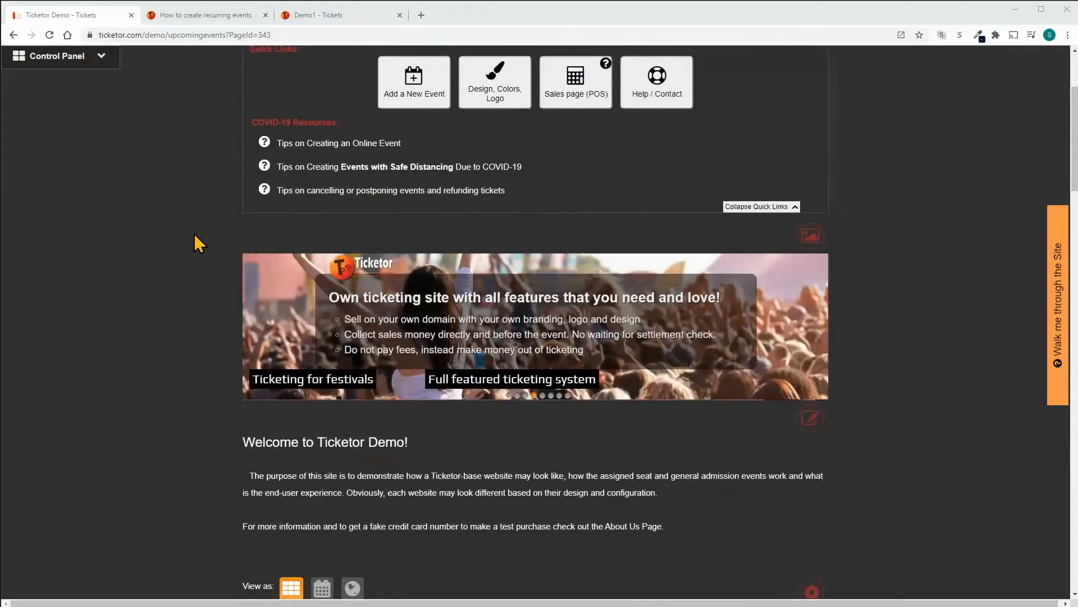
# Add a custom $120 donation to the cart from the Donate to Us page
pyautogui.click(193, 136)
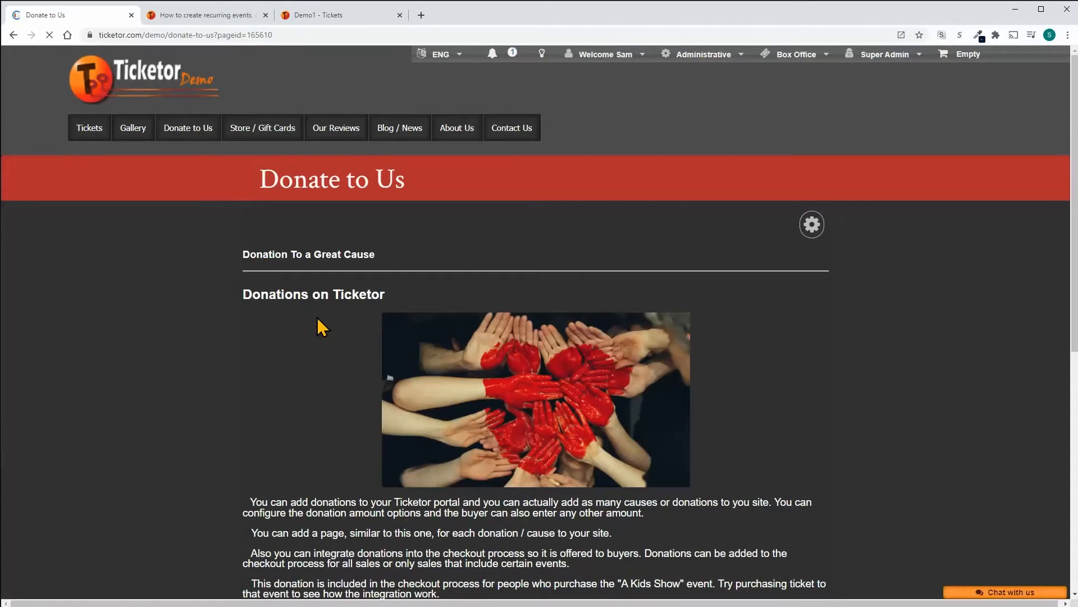
pyautogui.scroll(-8, 318, 319)
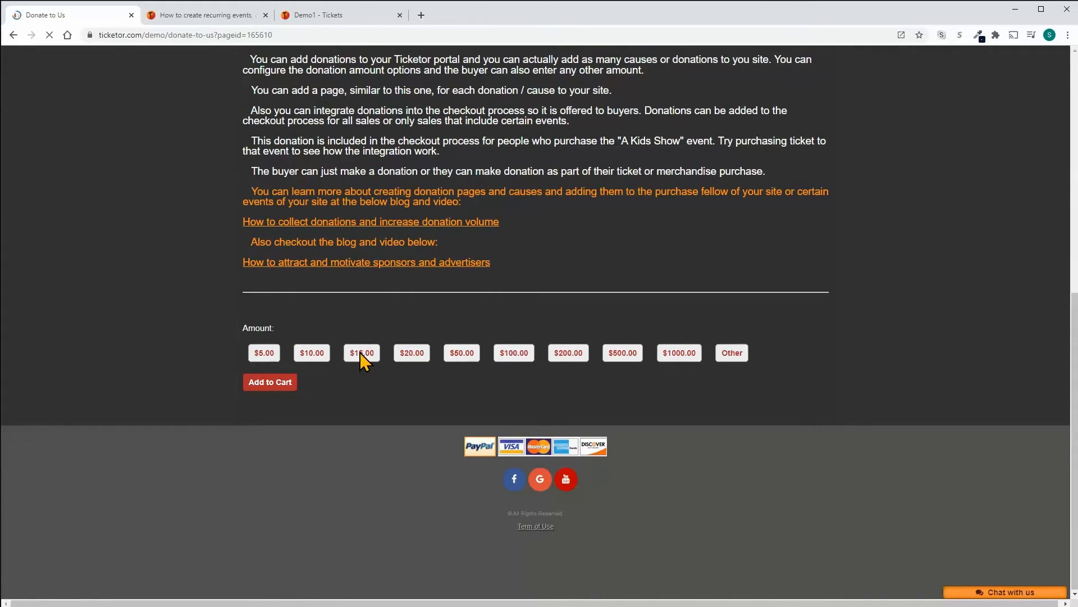
pyautogui.click(361, 361)
pyautogui.click(733, 364)
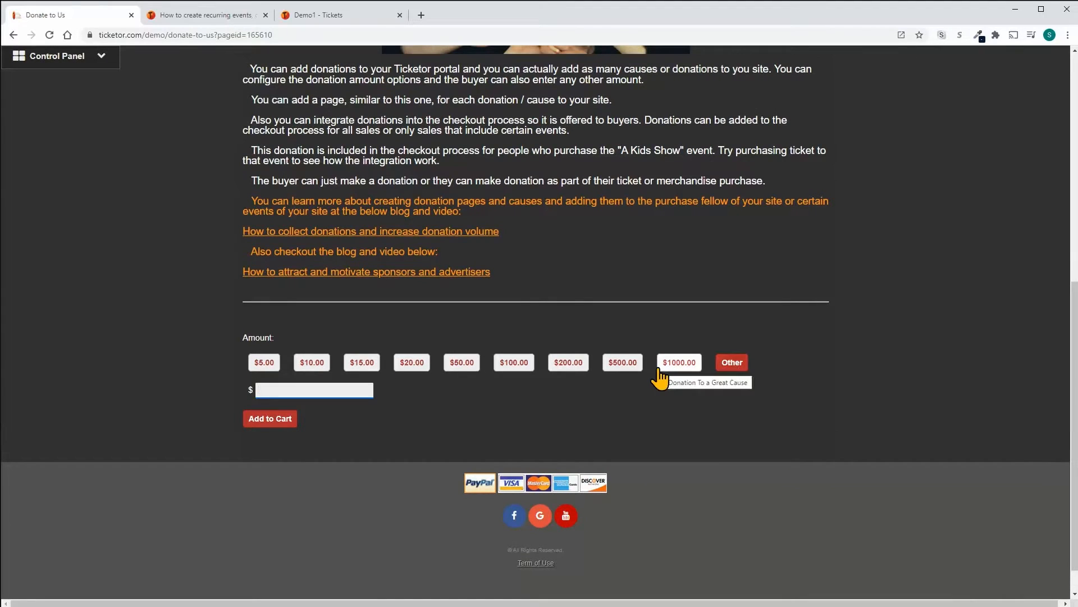
pyautogui.write('120')
pyautogui.click(282, 421)
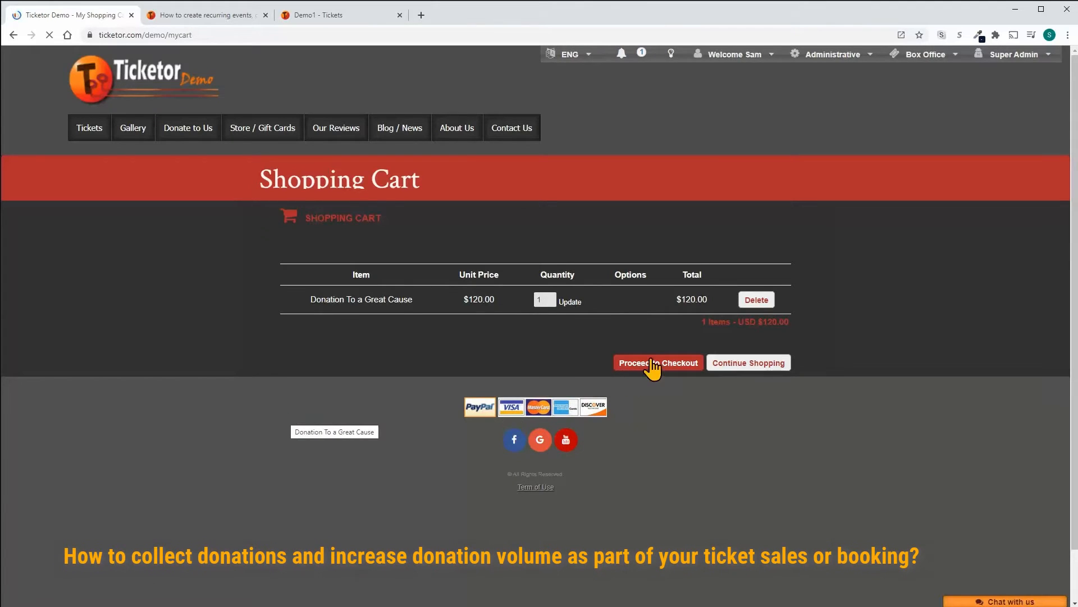
# Proceed to checkout with the donation, review the checkout form, and delete the donation from the cart
pyautogui.click(657, 363)
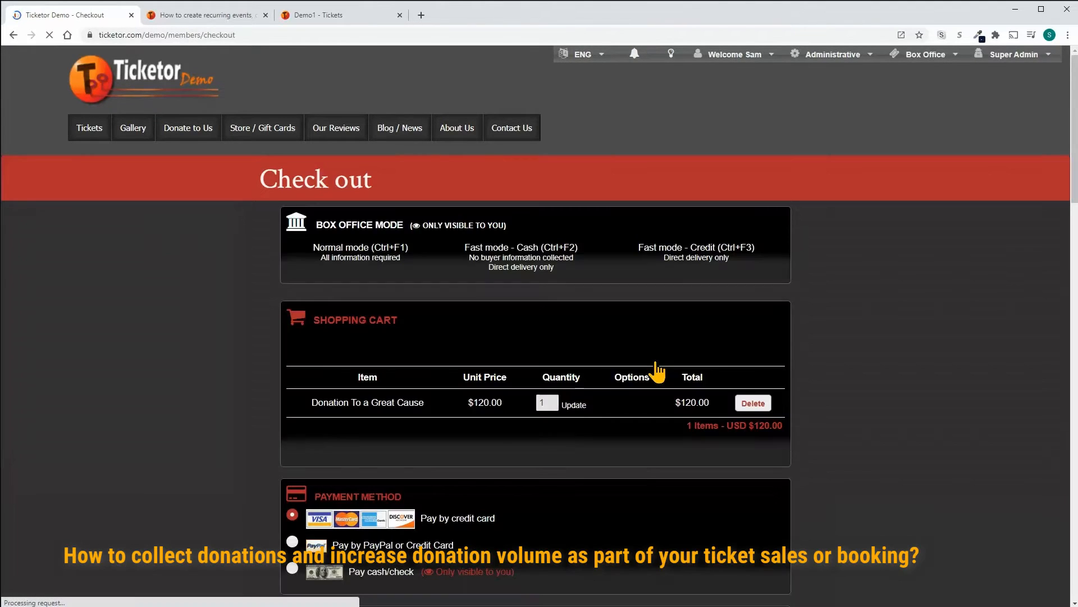
pyautogui.scroll(-3, 658, 372)
pyautogui.scroll(-12, 657, 372)
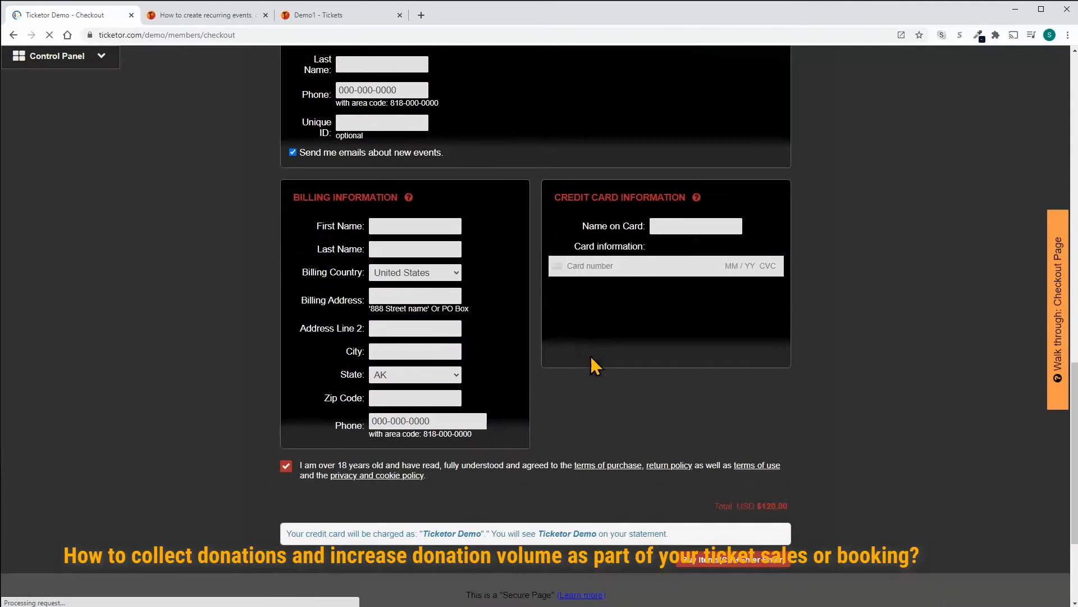
pyautogui.scroll(10, 587, 345)
pyautogui.scroll(1, 495, 365)
pyautogui.click(354, 212)
pyautogui.scroll(-9, 422, 324)
pyautogui.scroll(8, 422, 324)
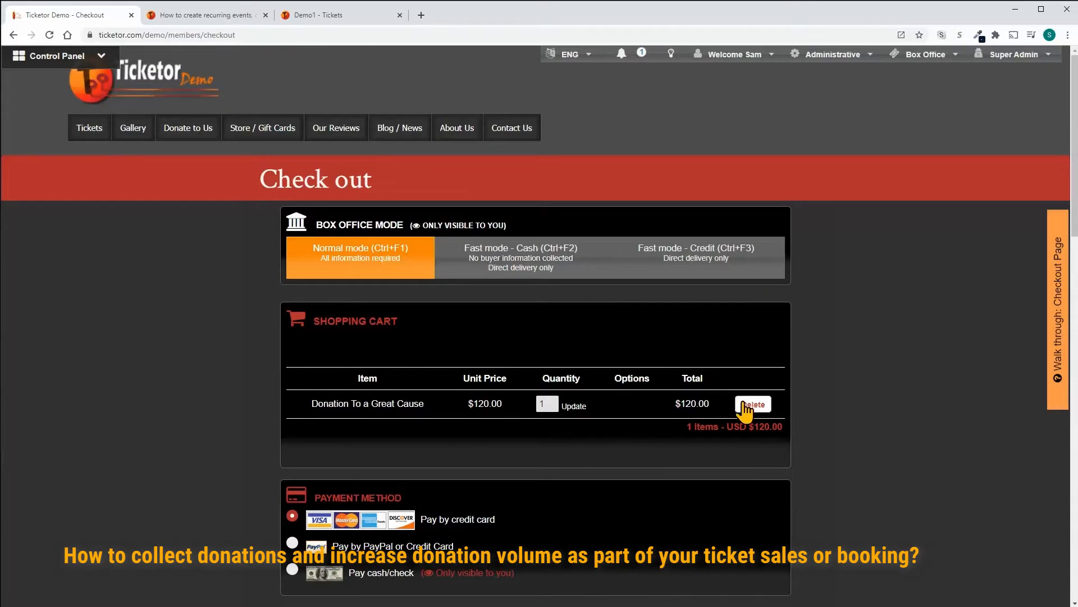
pyautogui.click(744, 404)
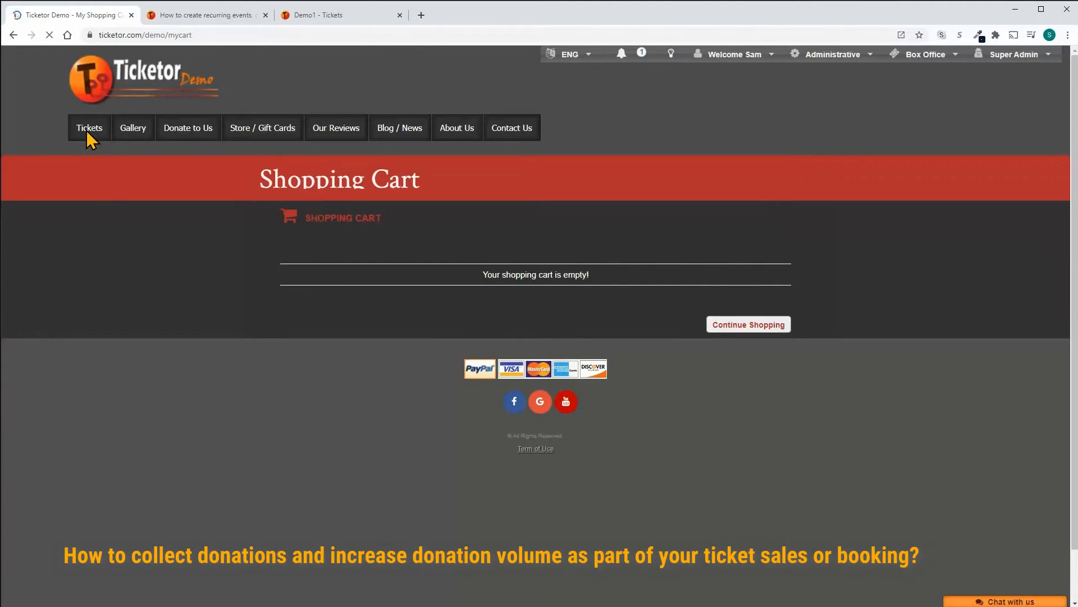
# Find A Kids Show among the listed ticket events and open its ticket purchase page
pyautogui.click(88, 132)
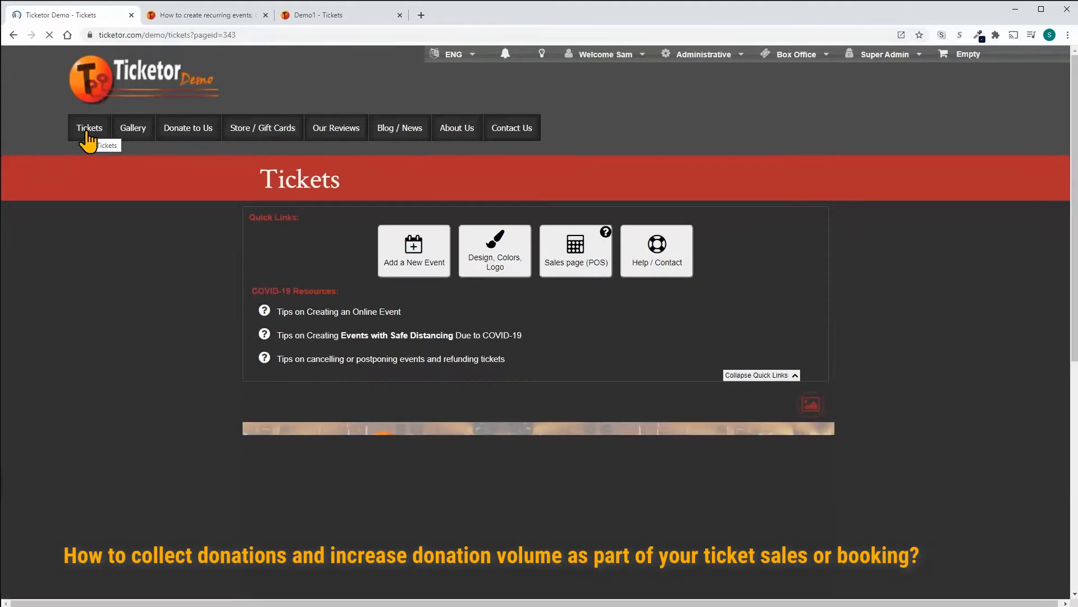
pyautogui.scroll(-6, 79, 301)
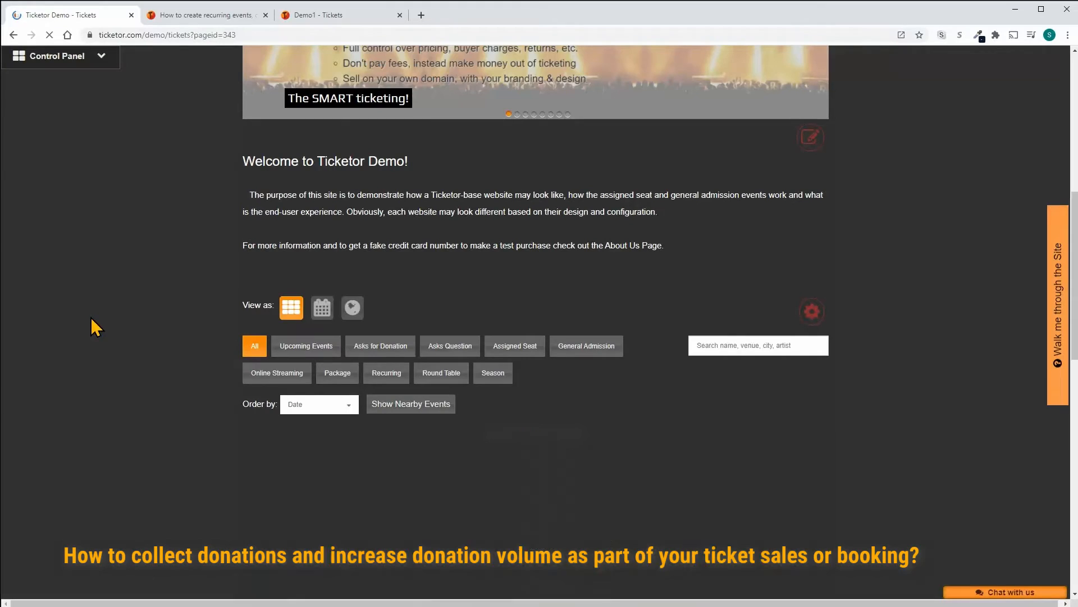
pyautogui.scroll(-12, 91, 320)
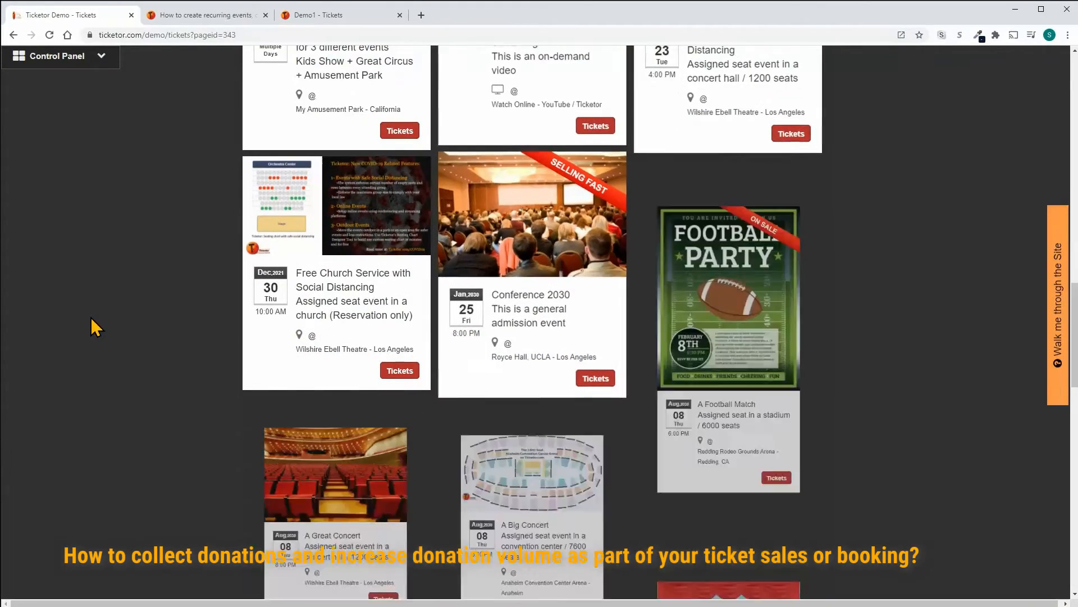
pyautogui.scroll(-4, 91, 319)
pyautogui.click(793, 593)
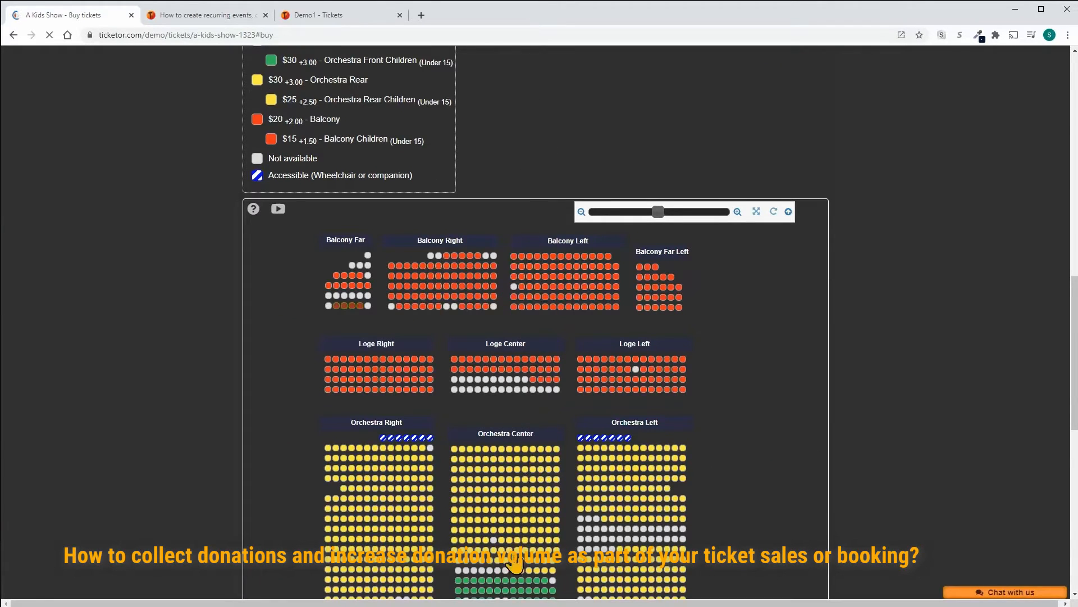
# Add two adjacent Orchestra Center row M seats to the cart, one as Orchestra Rear and one as Orchestra Rear Children
pyautogui.click(508, 568)
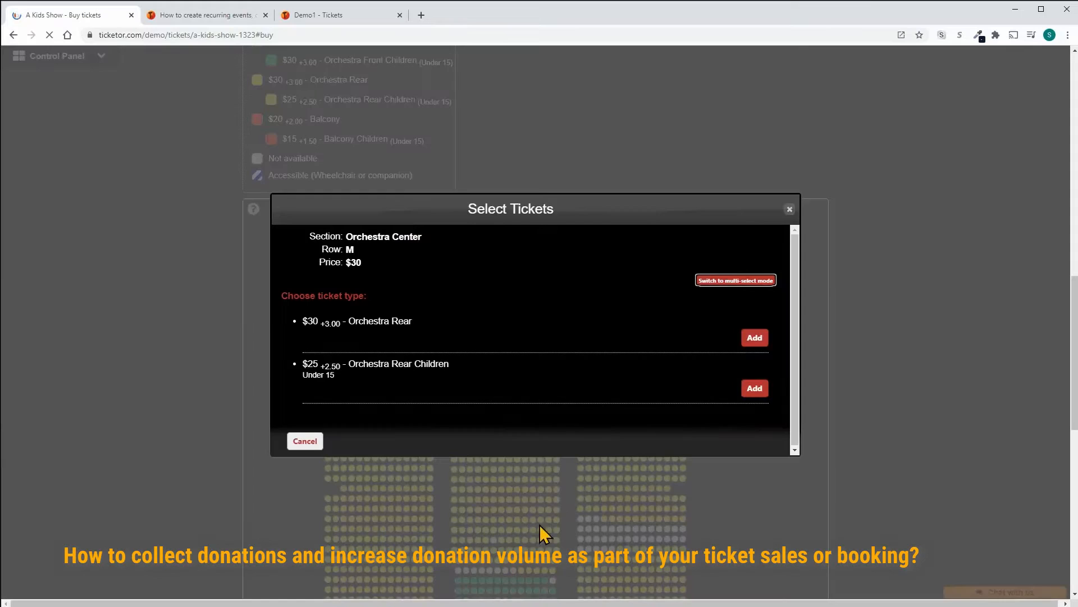
pyautogui.click(755, 340)
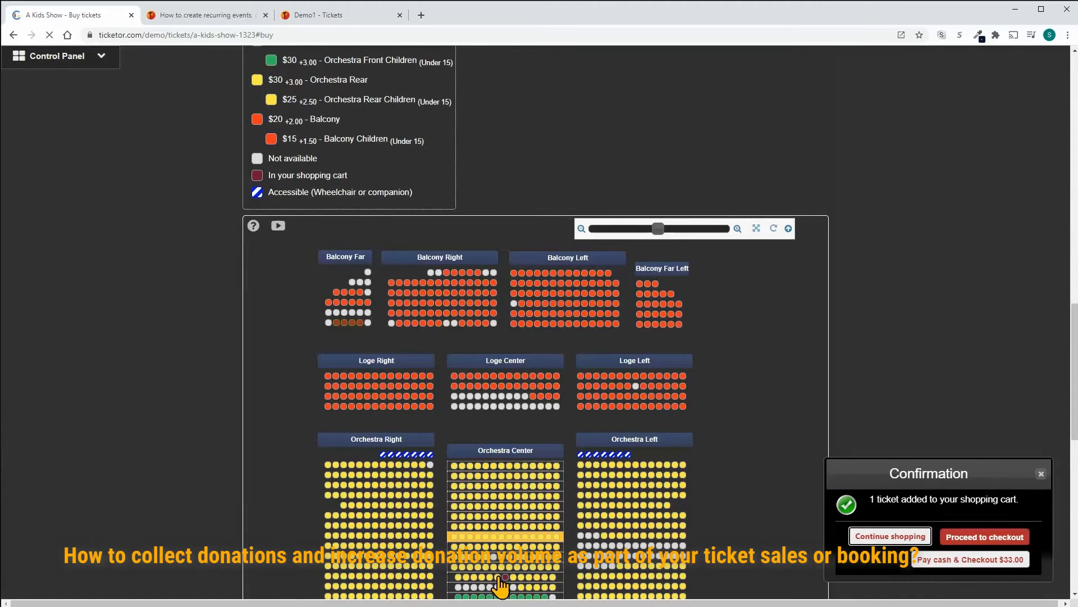
pyautogui.click(508, 577)
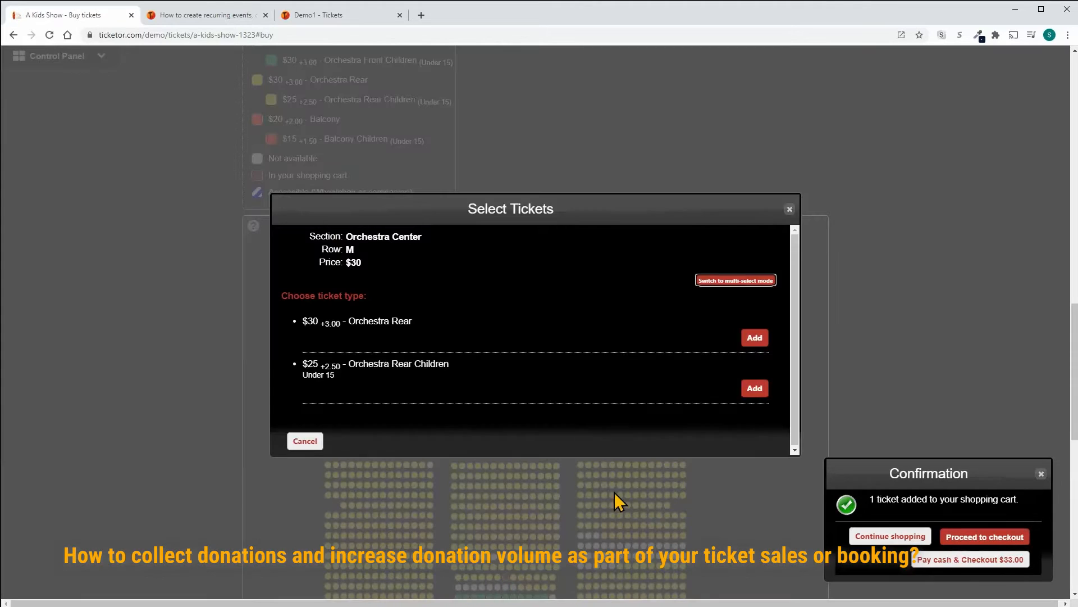
pyautogui.click(754, 389)
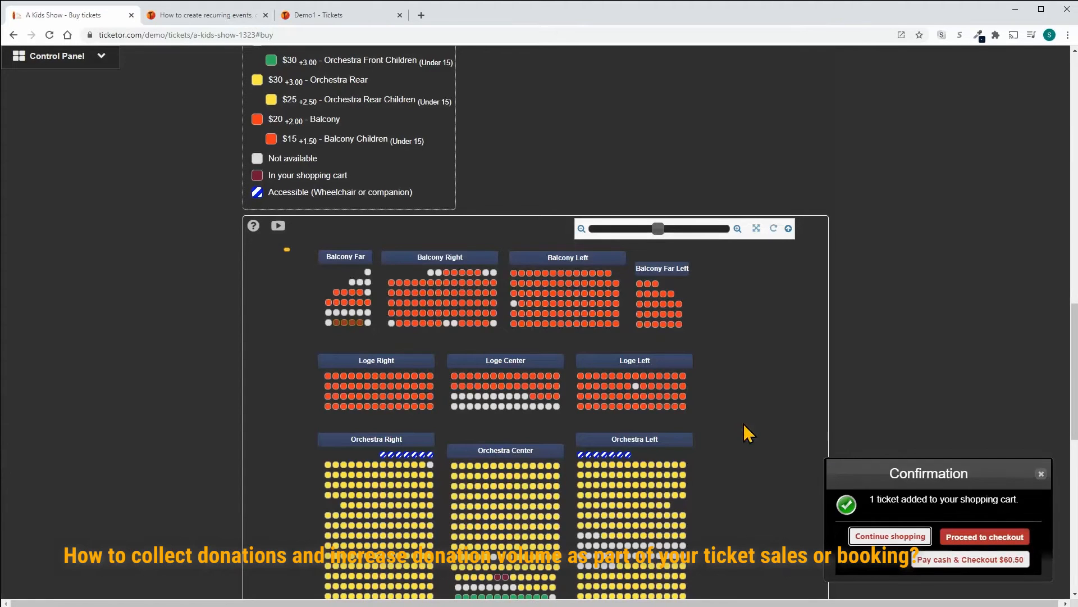
# Proceed toward checkout and add a $20 donation to the order from the pre-checkout offer
pyautogui.click(968, 538)
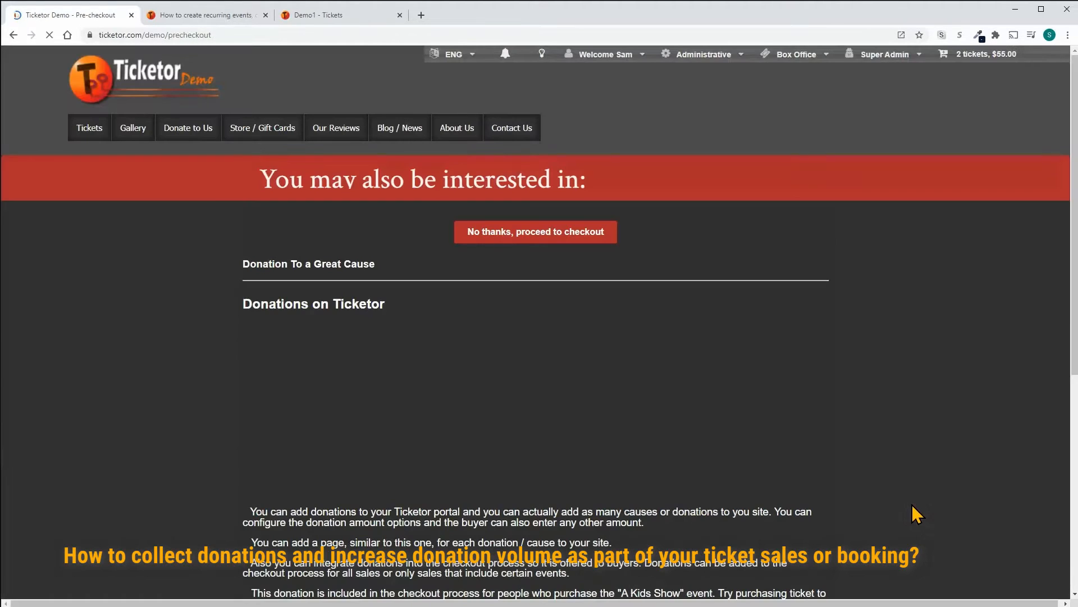
pyautogui.tripleClick(592, 185)
pyautogui.moveTo(590, 191); pyautogui.dragTo(254, 189)
pyautogui.scroll(-8, 202, 386)
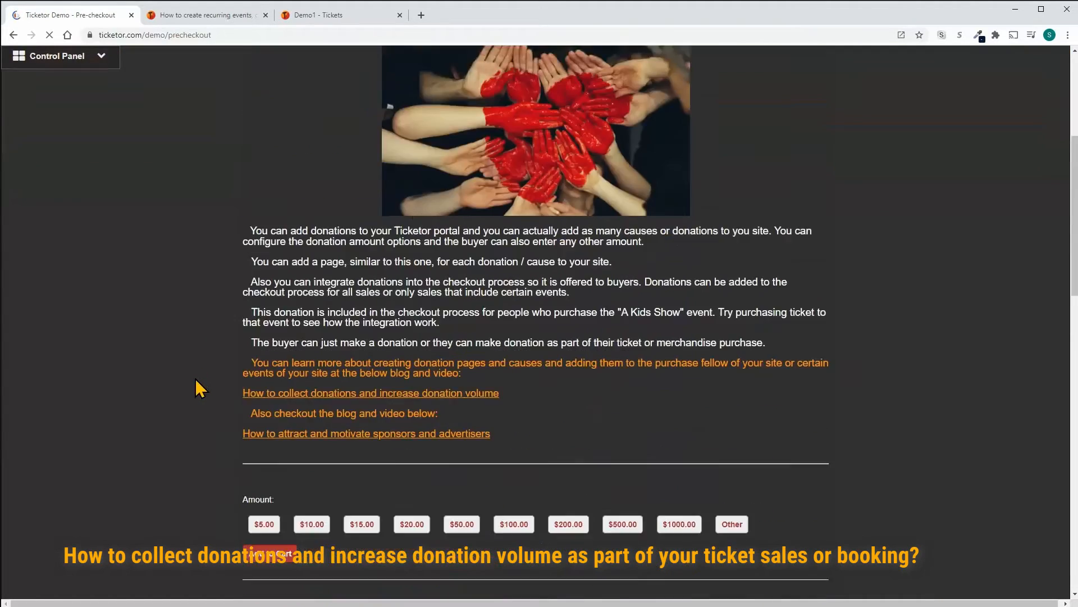
pyautogui.click(401, 356)
pyautogui.click(285, 385)
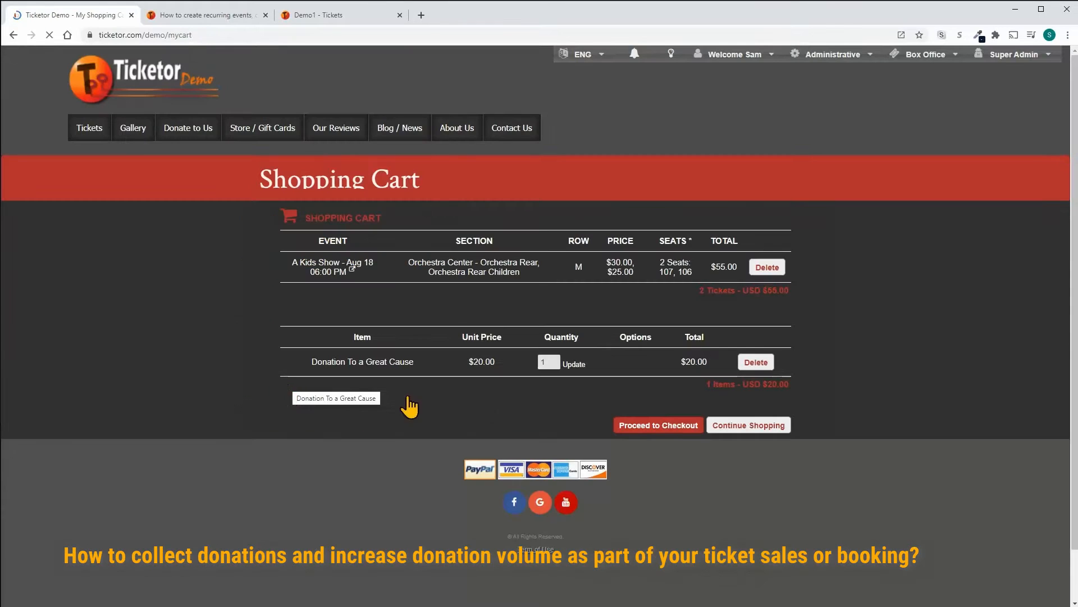
# Continue to checkout without the suggested extras and review the tickets and donation in the order
pyautogui.click(650, 429)
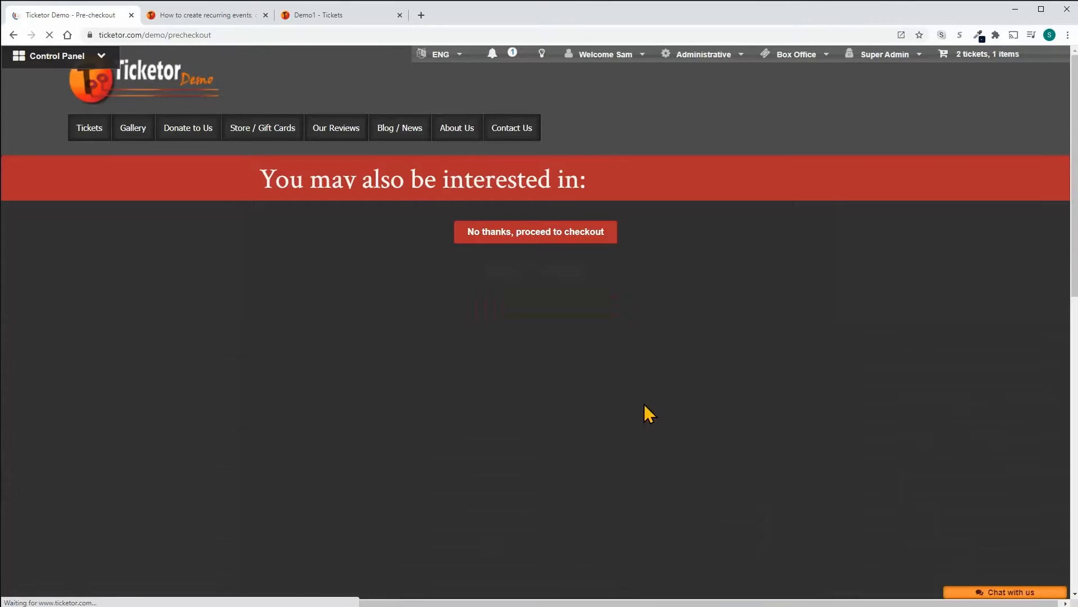
pyautogui.click(558, 235)
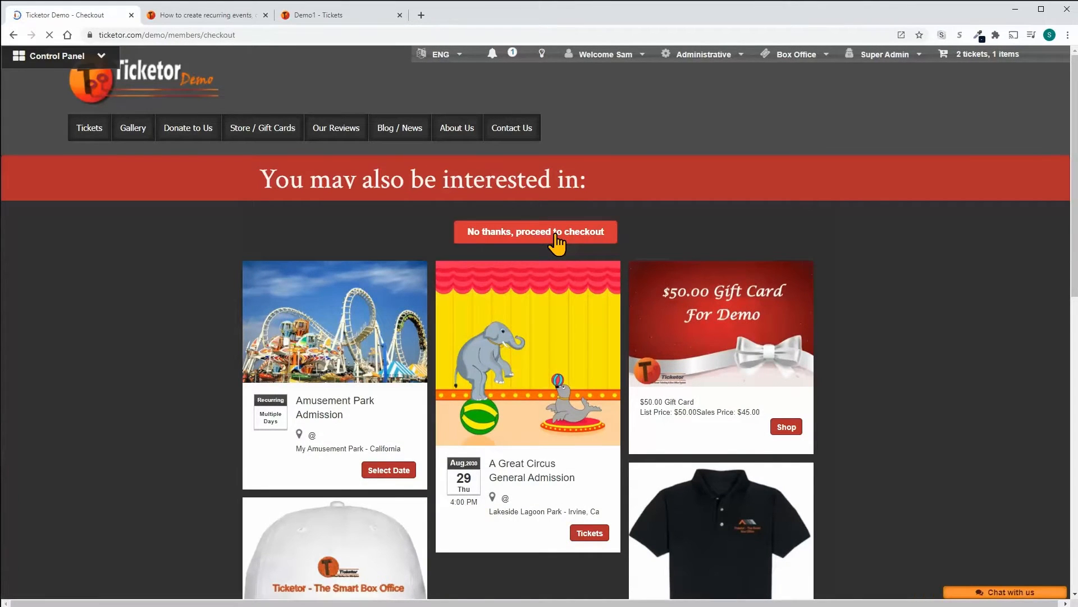
pyautogui.scroll(-1, 555, 236)
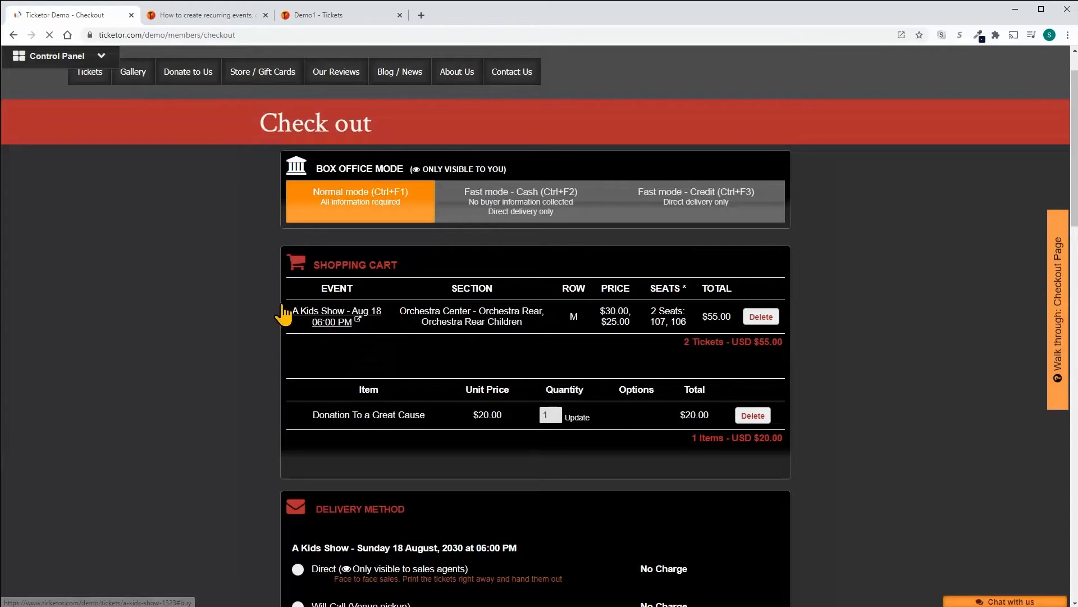
pyautogui.moveTo(289, 312); pyautogui.dragTo(395, 335)
pyautogui.moveTo(322, 413); pyautogui.dragTo(522, 418)
pyautogui.scroll(-1, 525, 444)
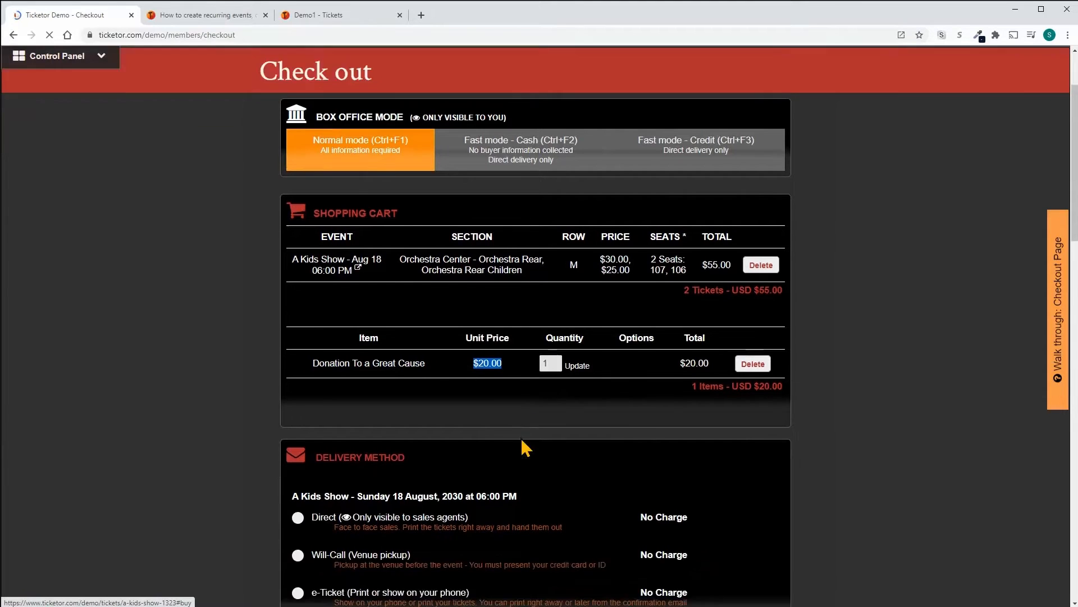
# Enter the buyer's first and last name in the billing information, keeping United States as the billing country
pyautogui.scroll(-10, 525, 446)
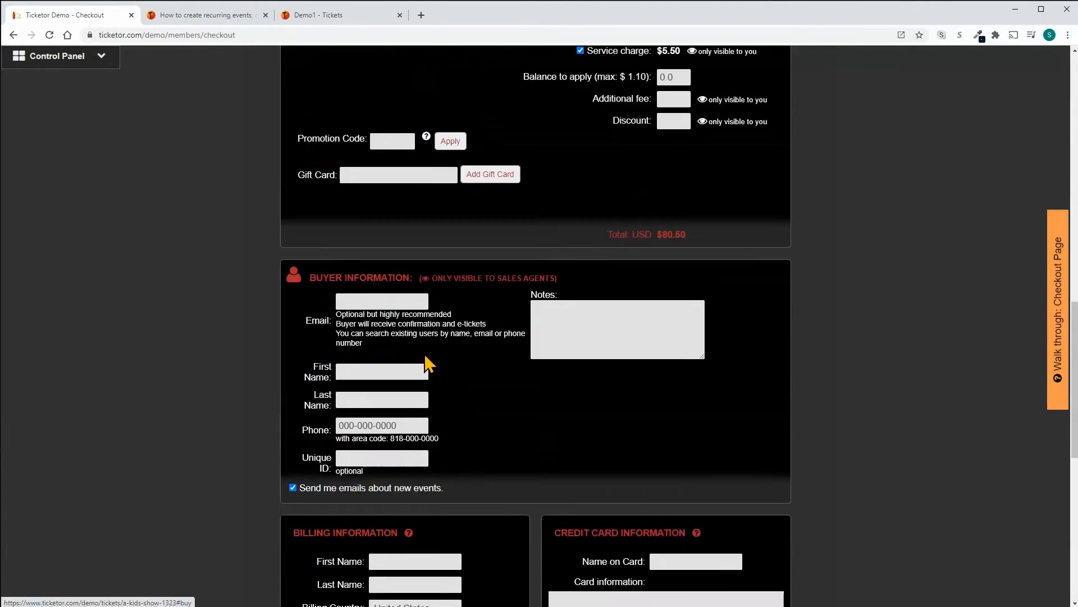
pyautogui.scroll(-6, 430, 365)
pyautogui.click(392, 214)
pyautogui.write('Ticketor')
pyautogui.press('Tab')
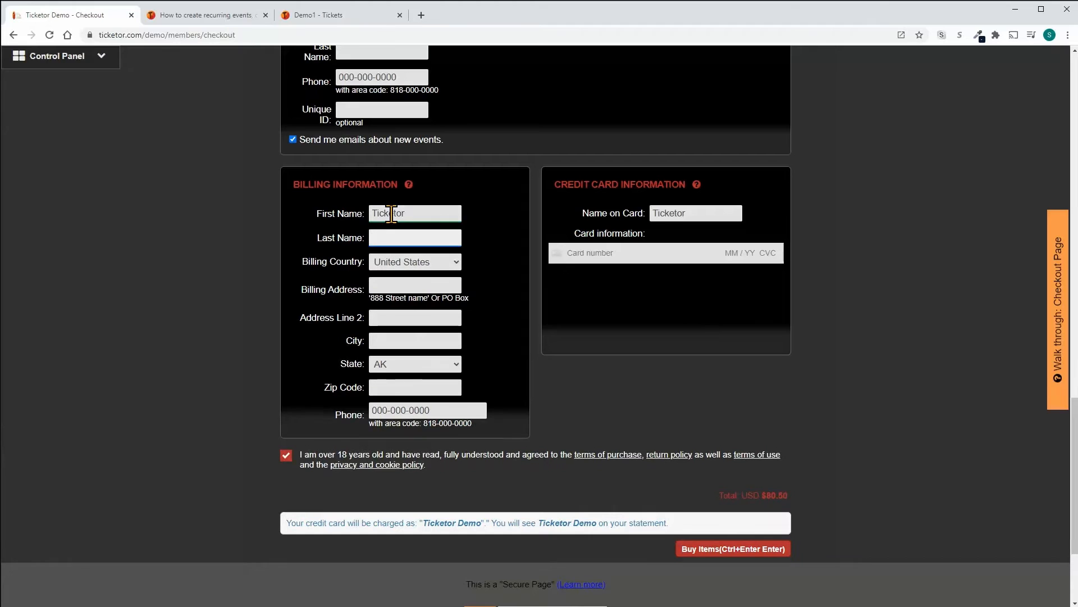
pyautogui.write('Training')
pyautogui.press('Tab')
pyautogui.press('Tab')
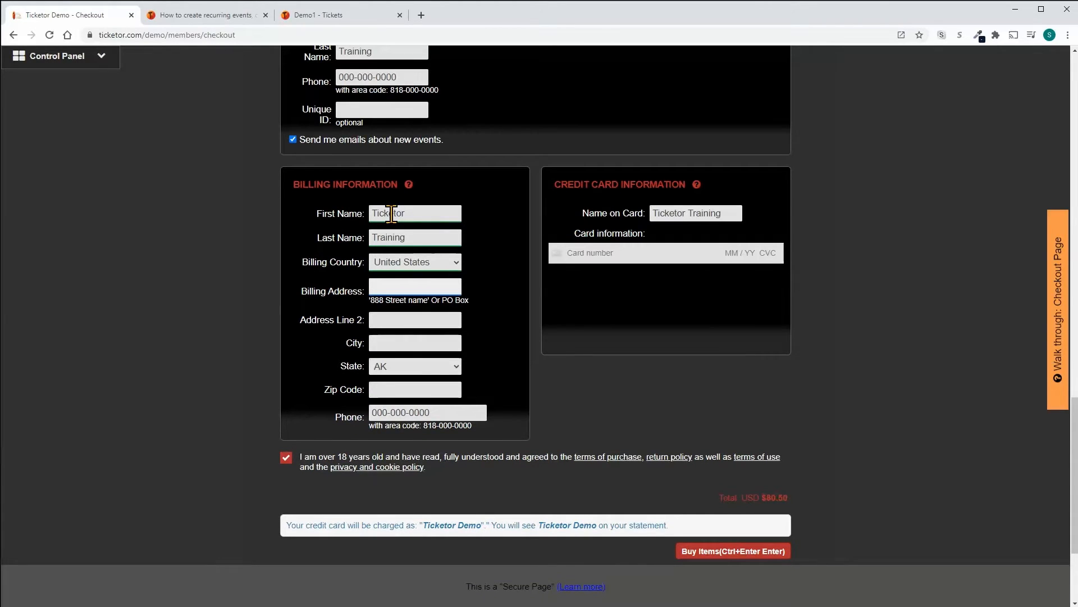
# Fill in the billing street address, city, state and zip code, and enter the credit card number, expiry date and security code
pyautogui.write('123 main st')
pyautogui.press('Tab')
pyautogui.press('Tab')
pyautogui.write('Los angeles')
pyautogui.press('Tab')
pyautogui.press('Tab')
pyautogui.write('/')
pyautogui.press('BackSpace')
pyautogui.hotkey('shift', 'Tab')
pyautogui.press('c')
pyautogui.press('Tab')
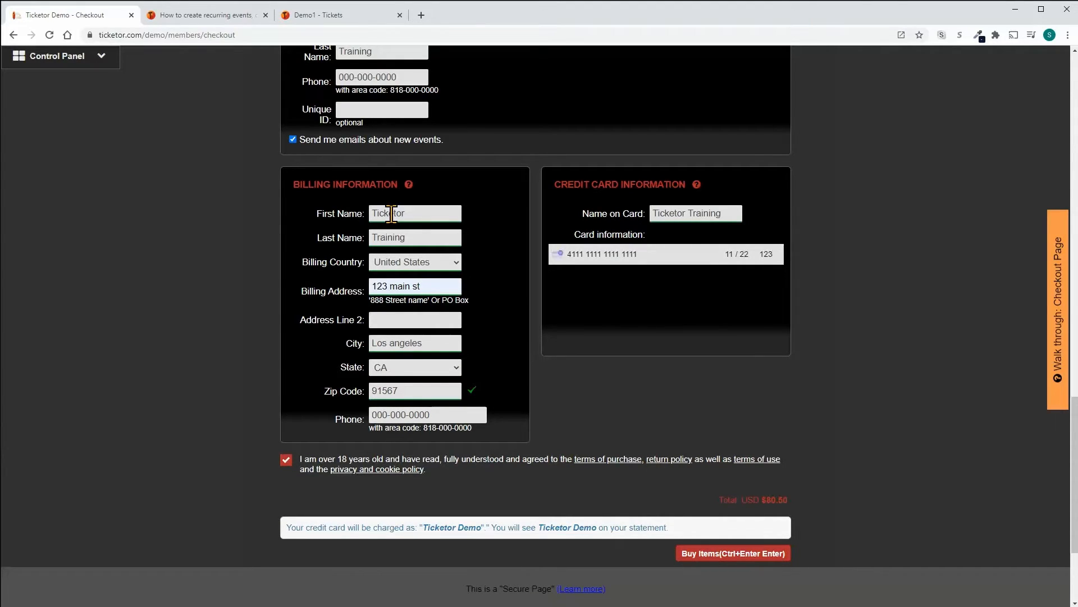
# Submit the purchase and close the dialog offering print options
pyautogui.click(674, 554)
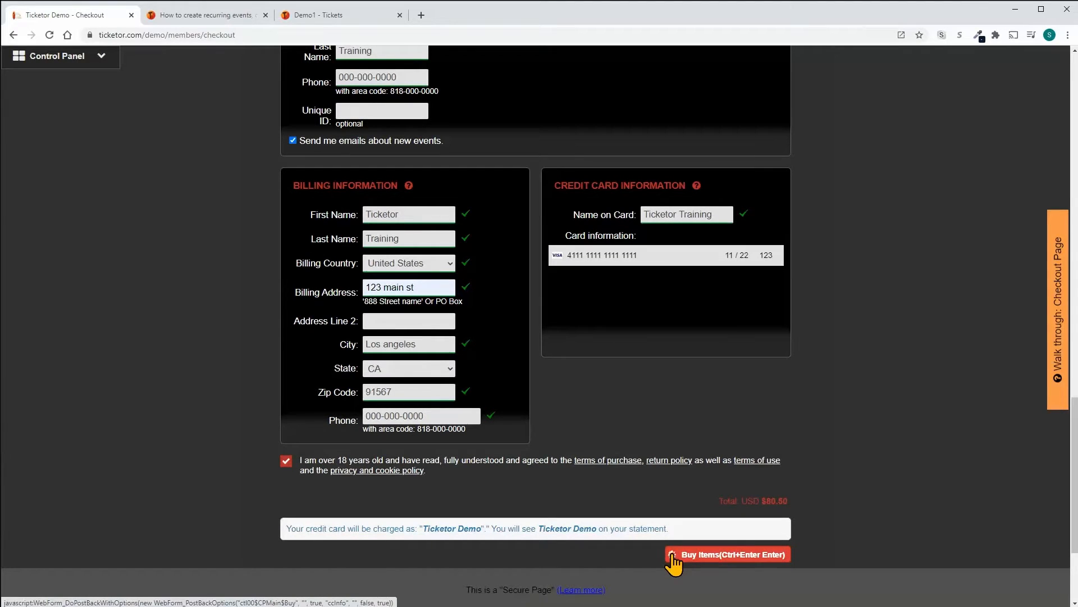
pyautogui.click(672, 555)
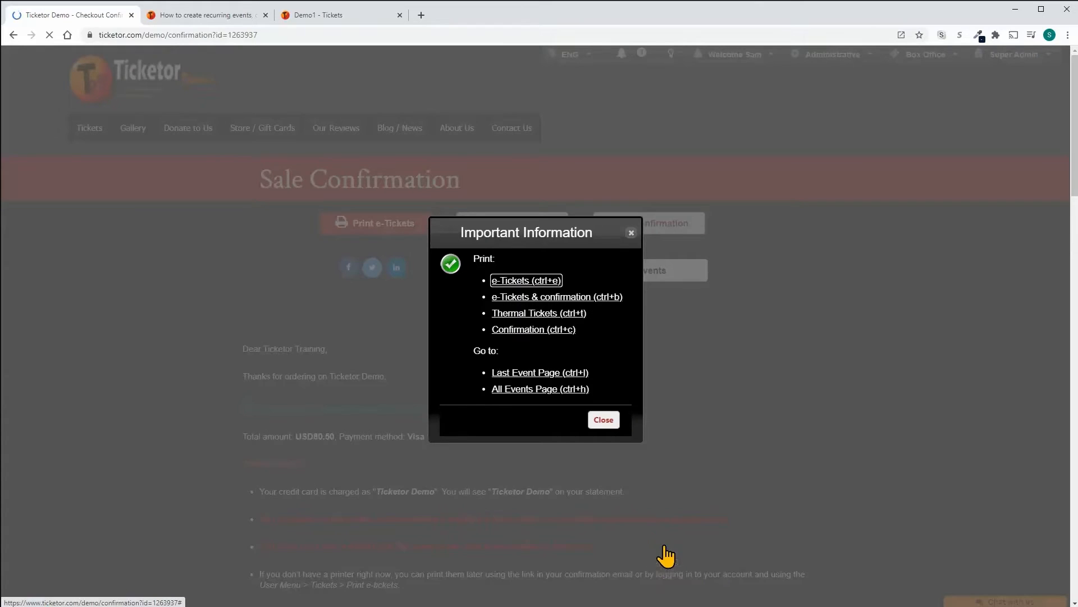
pyautogui.click(605, 422)
# Examine the sale confirmation's ticket list, donation item, invoice and e-tickets
pyautogui.scroll(-4, 604, 422)
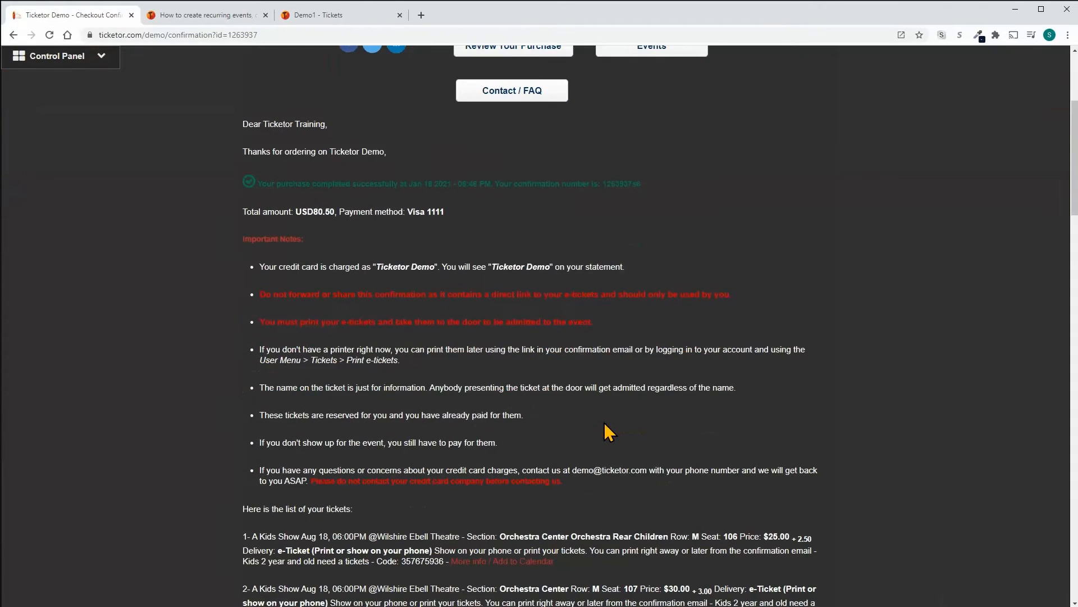
pyautogui.scroll(-5, 604, 423)
pyautogui.moveTo(242, 306); pyautogui.dragTo(378, 438)
pyautogui.click(455, 418)
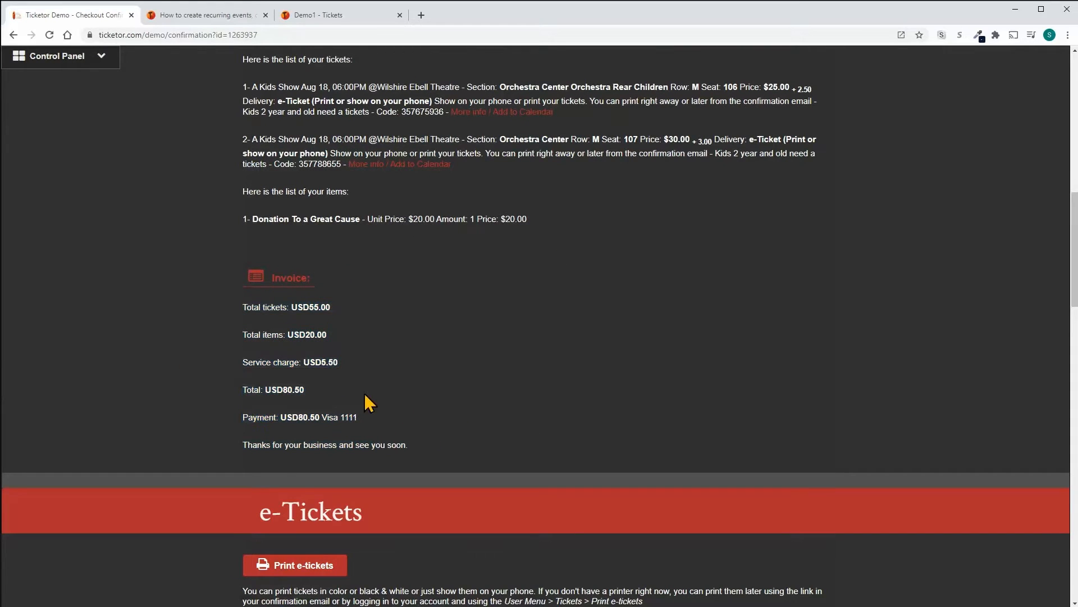
pyautogui.scroll(-10, 299, 416)
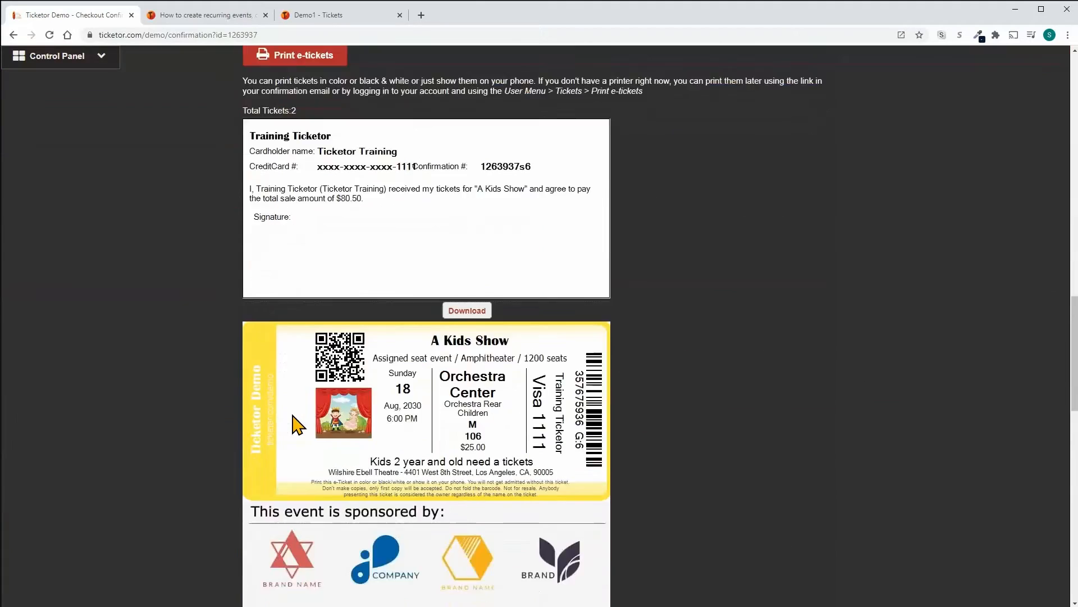
pyautogui.scroll(-10, 298, 427)
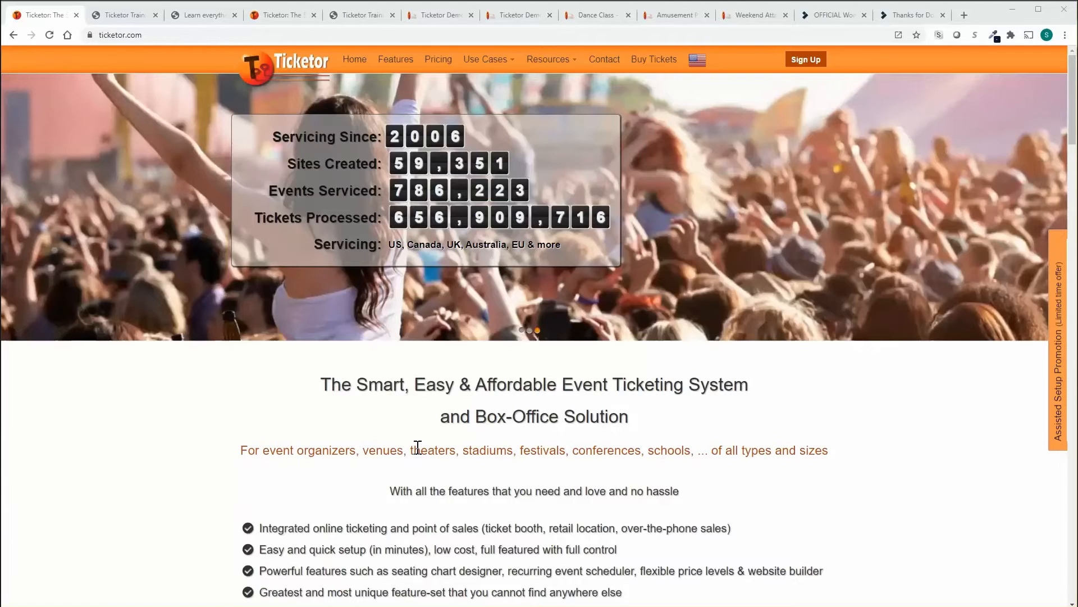
# Look through the product overview and features on the ticketor.com home page
pyautogui.scroll(-4, 417, 444)
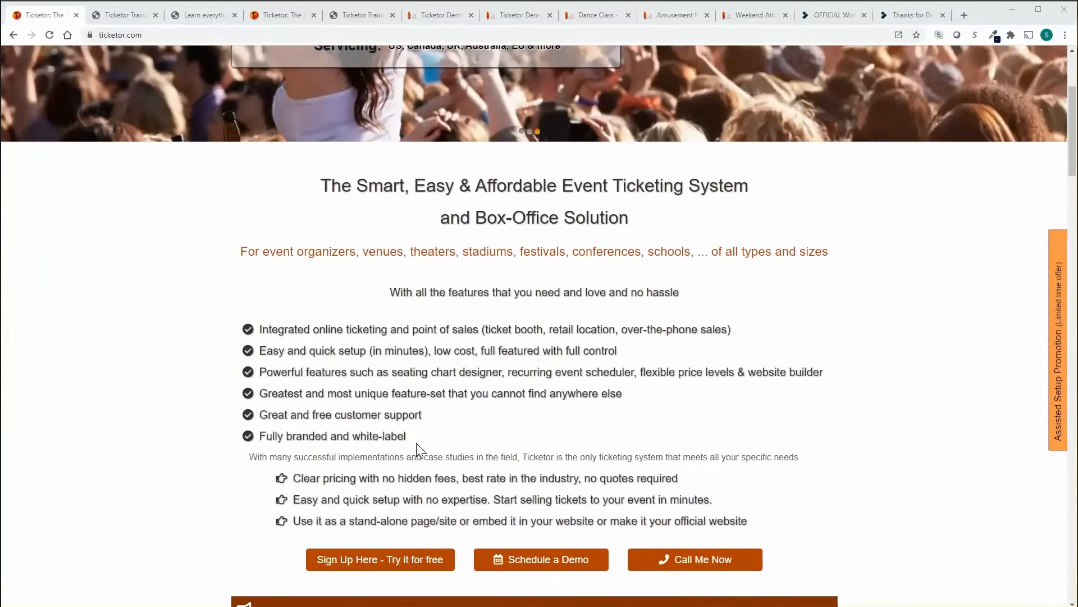
pyautogui.scroll(-3, 416, 447)
pyautogui.scroll(-3, 417, 445)
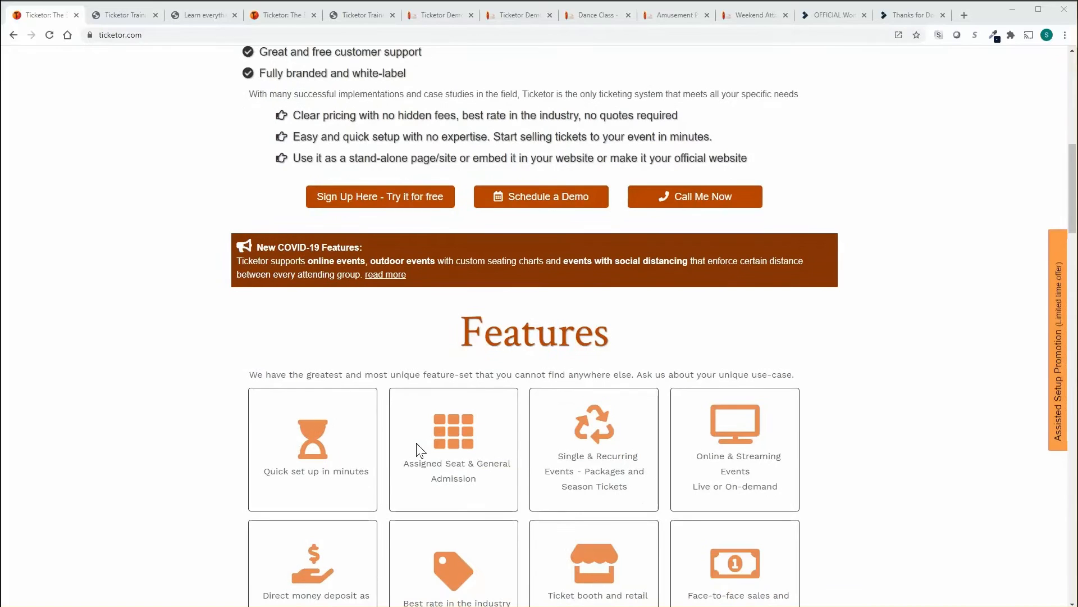
# Expand the Features section to show all features and read through the complete list of feature cards
pyautogui.scroll(-4, 417, 450)
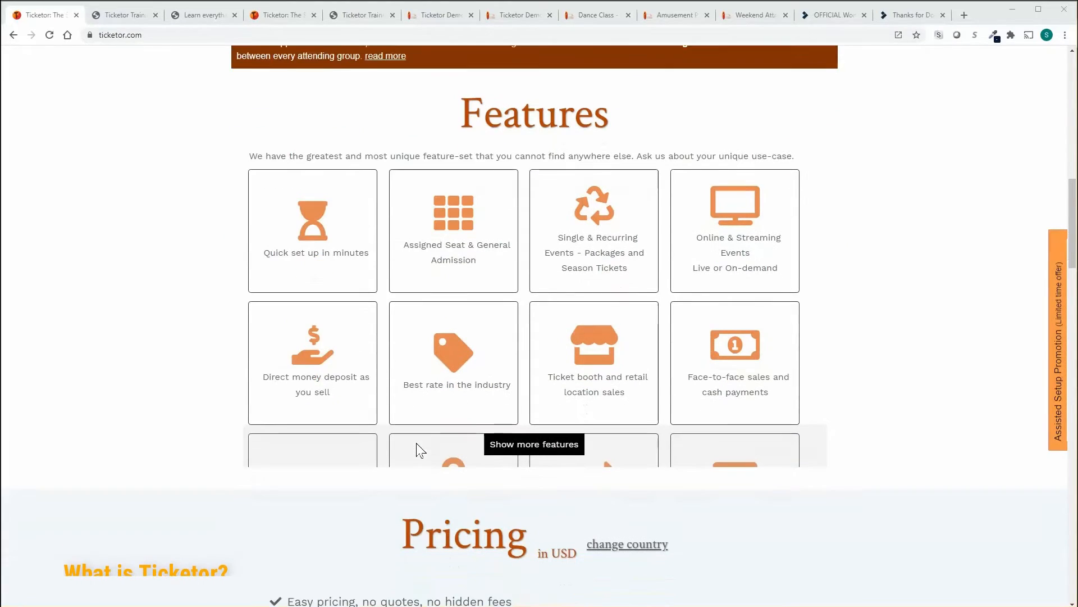
pyautogui.click(506, 444)
pyautogui.moveTo(505, 443)
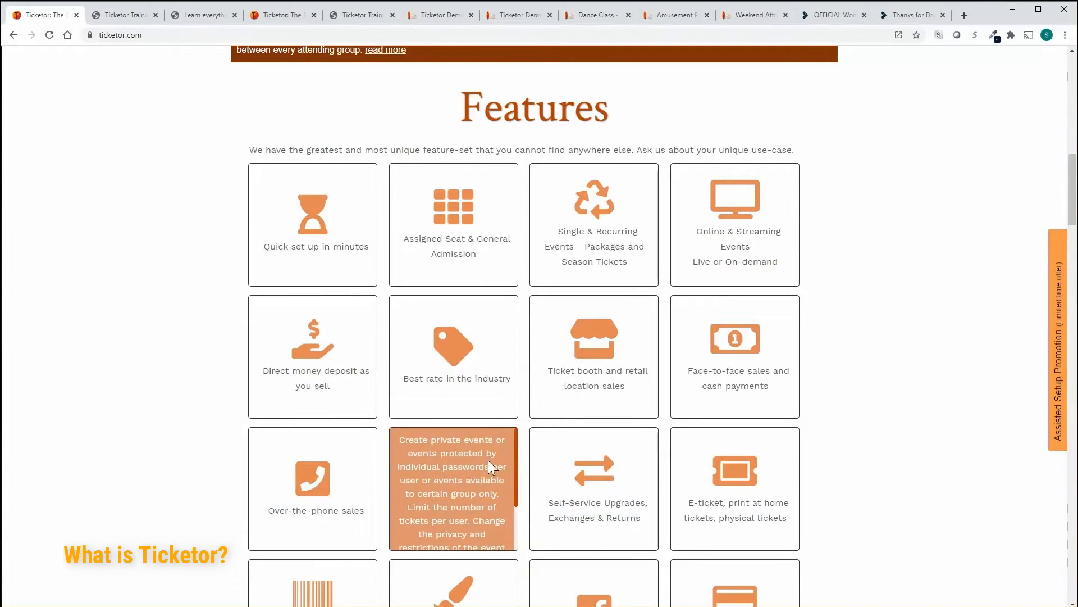
pyautogui.moveTo(270, 475)
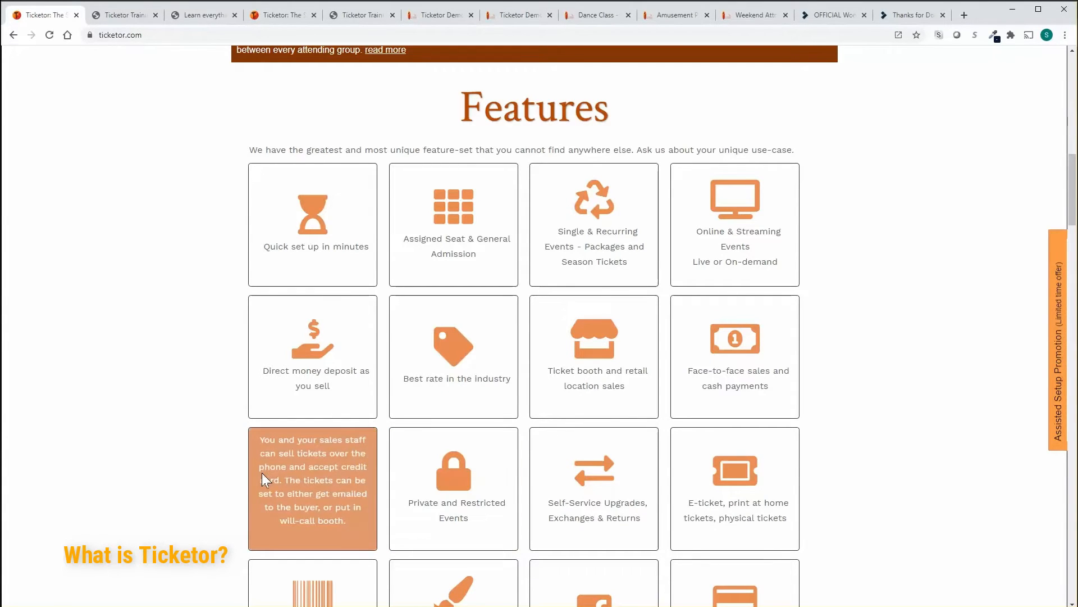
pyautogui.scroll(-4, 223, 484)
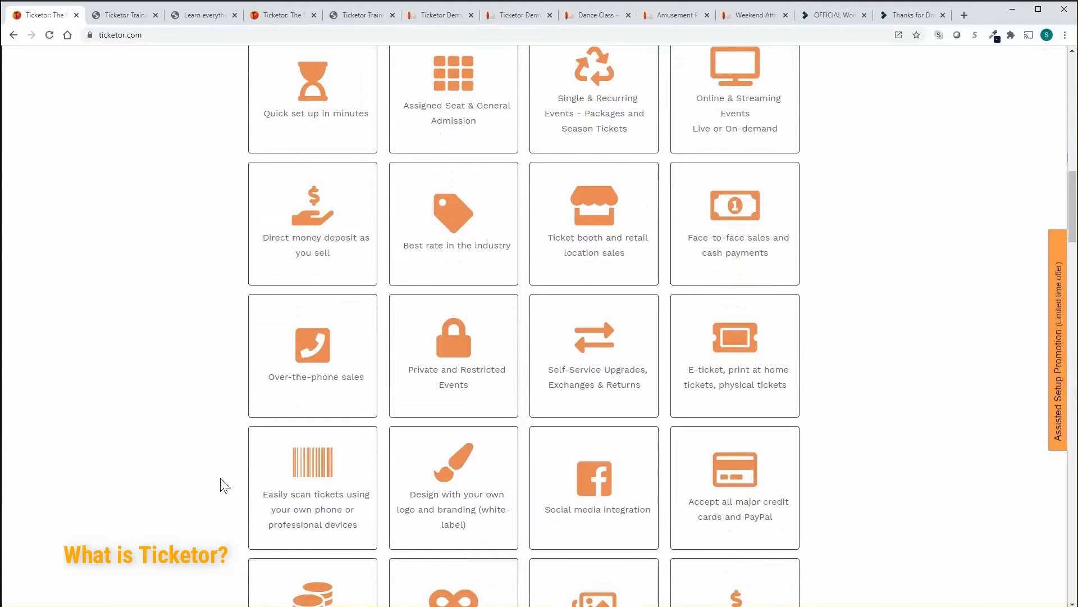
pyautogui.scroll(-1, 223, 484)
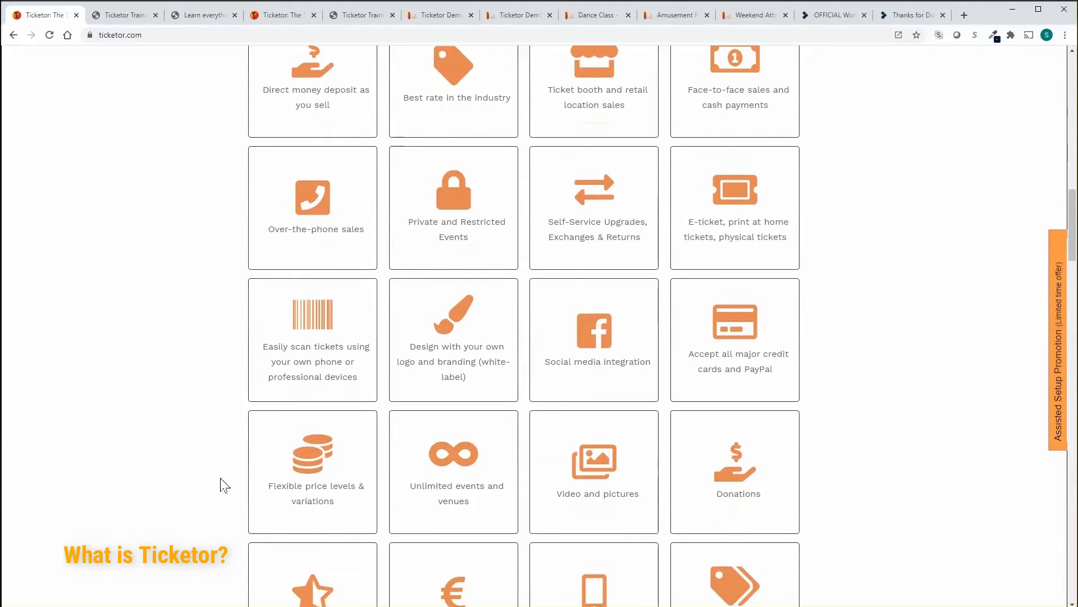
pyautogui.scroll(-2, 223, 484)
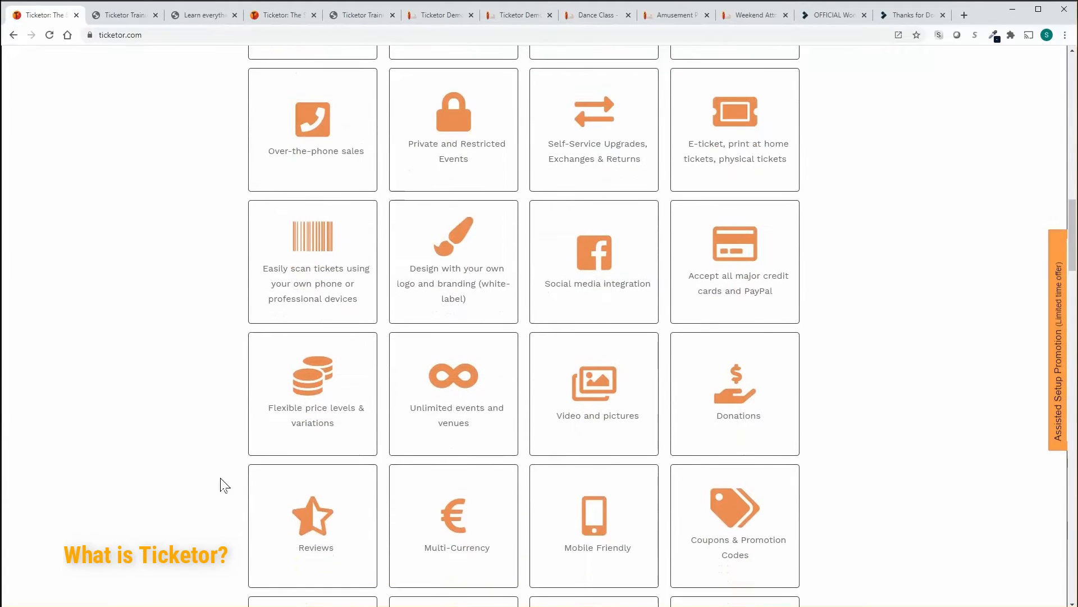
pyautogui.scroll(-1, 223, 484)
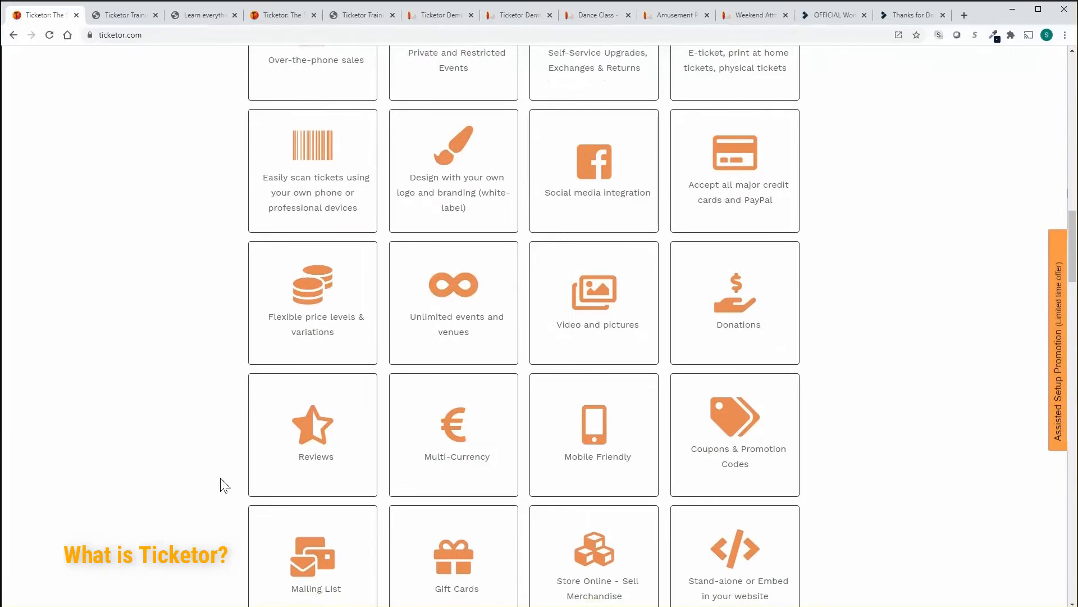
pyautogui.scroll(-4, 223, 484)
pyautogui.scroll(-1, 223, 485)
pyautogui.scroll(-4, 223, 484)
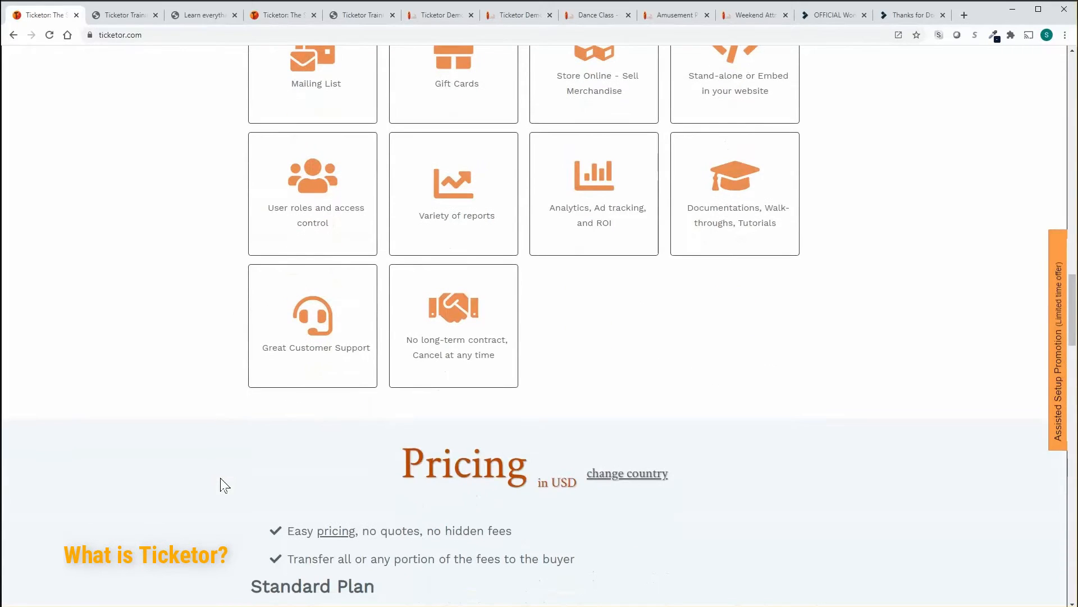
# Read the Pricing section's Standard, Premium and Business VIP plan details
pyautogui.scroll(-3, 223, 484)
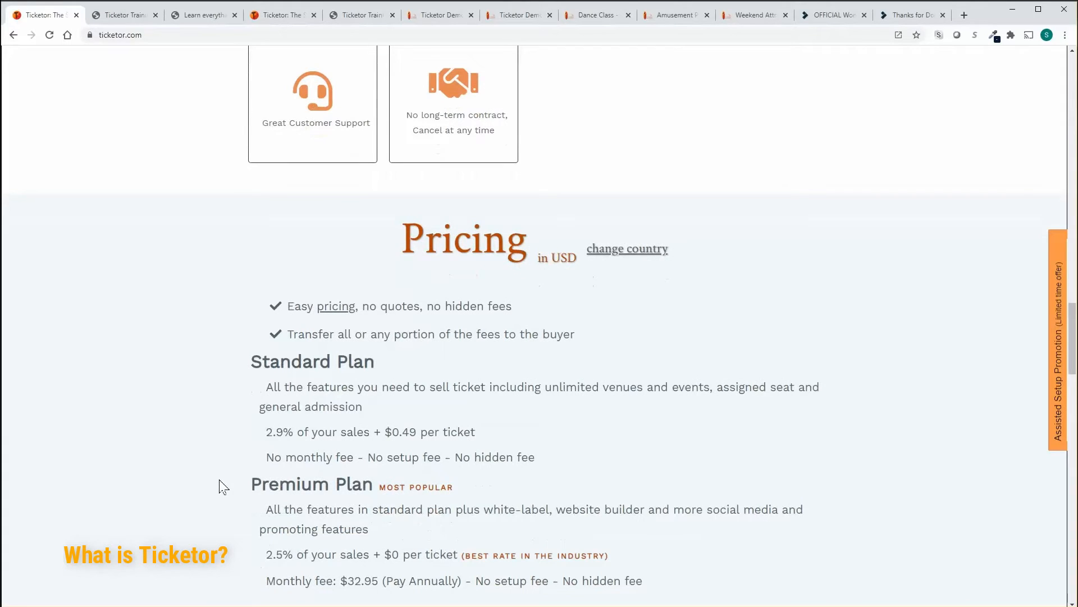
pyautogui.scroll(-2, 223, 486)
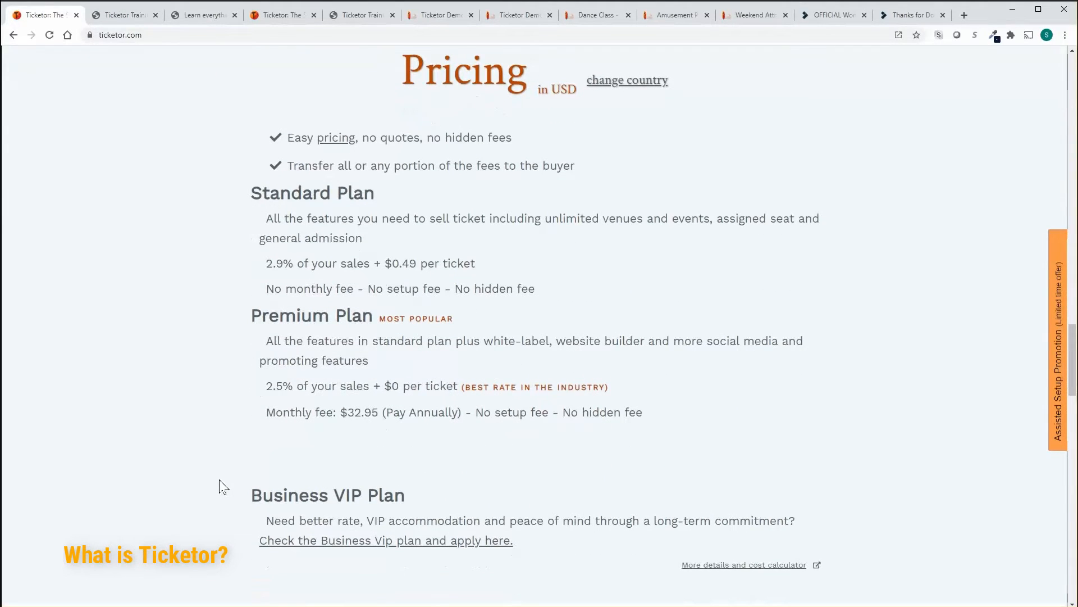
pyautogui.scroll(-3, 223, 486)
pyautogui.scroll(-1, 223, 486)
pyautogui.scroll(-2, 223, 487)
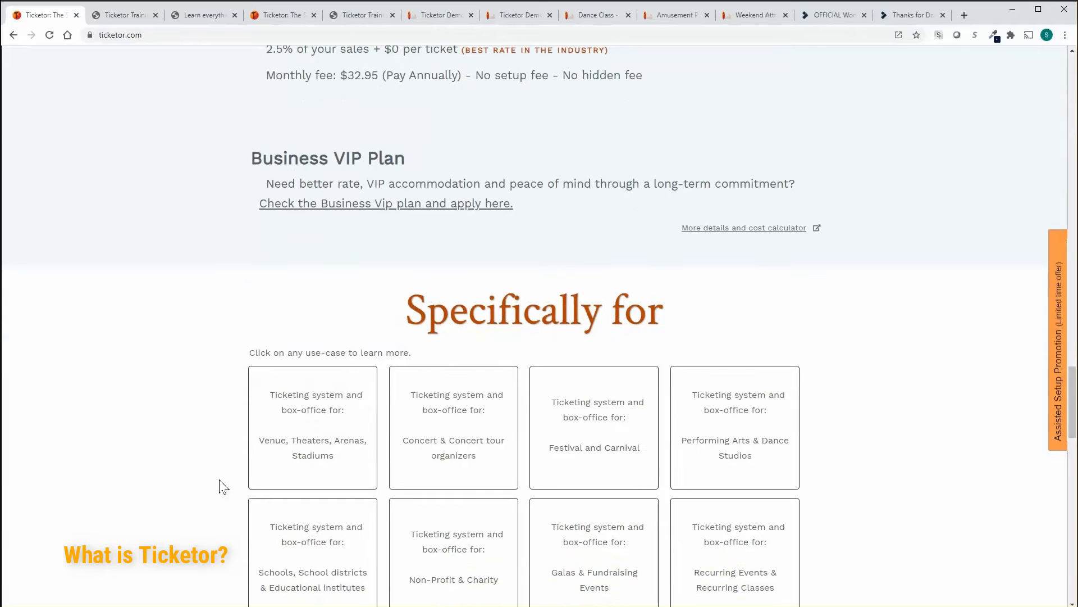
# Expand the Specifically for section to show more use-cases and look through the supported event and venue types
pyautogui.scroll(-2, 223, 487)
pyautogui.scroll(-1, 223, 487)
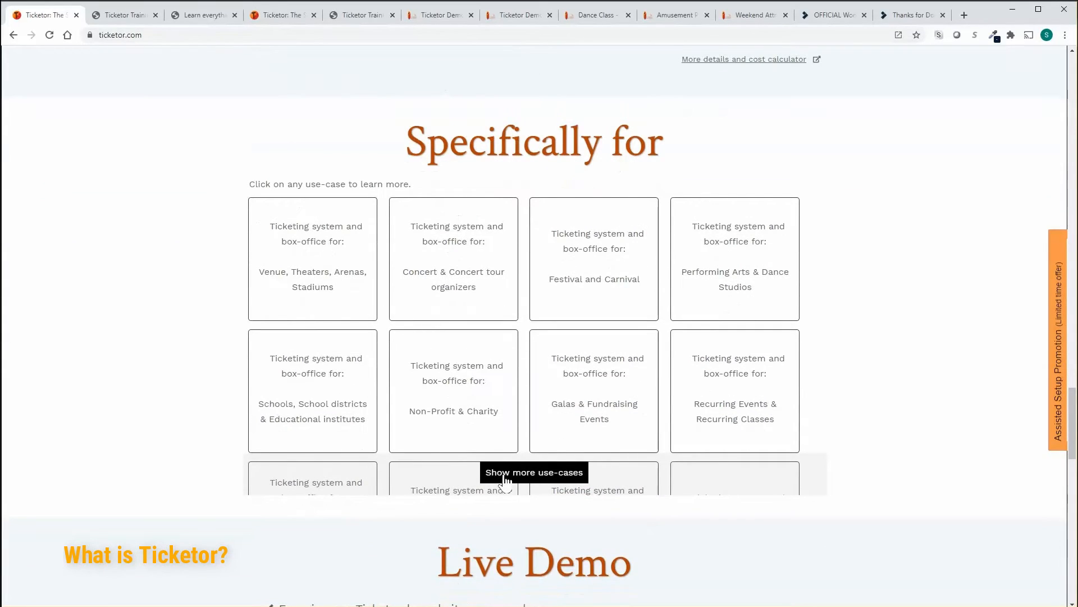
pyautogui.click(503, 477)
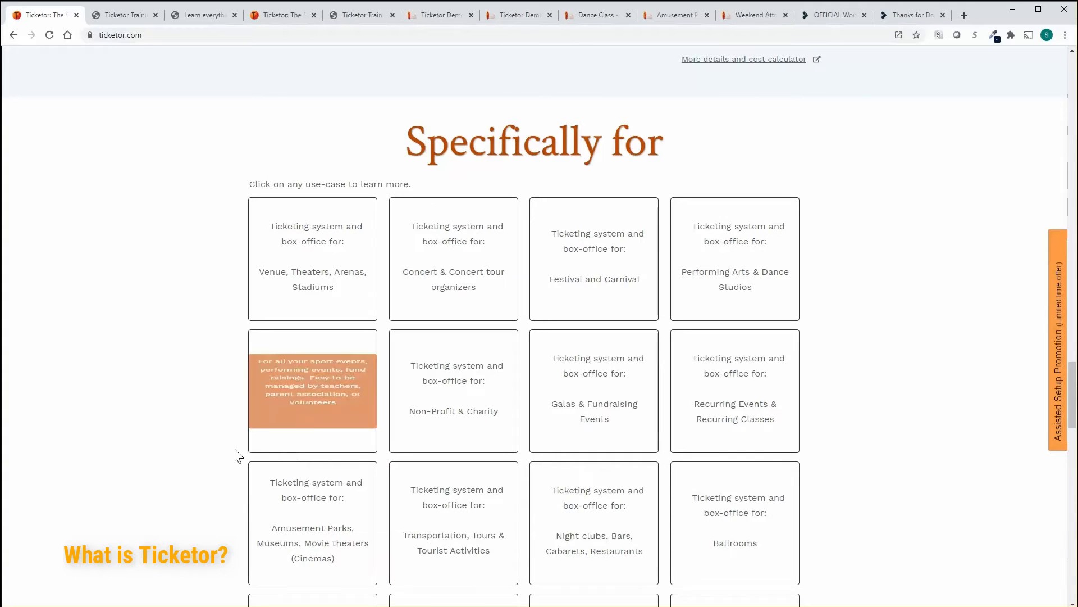
pyautogui.scroll(-3, 230, 455)
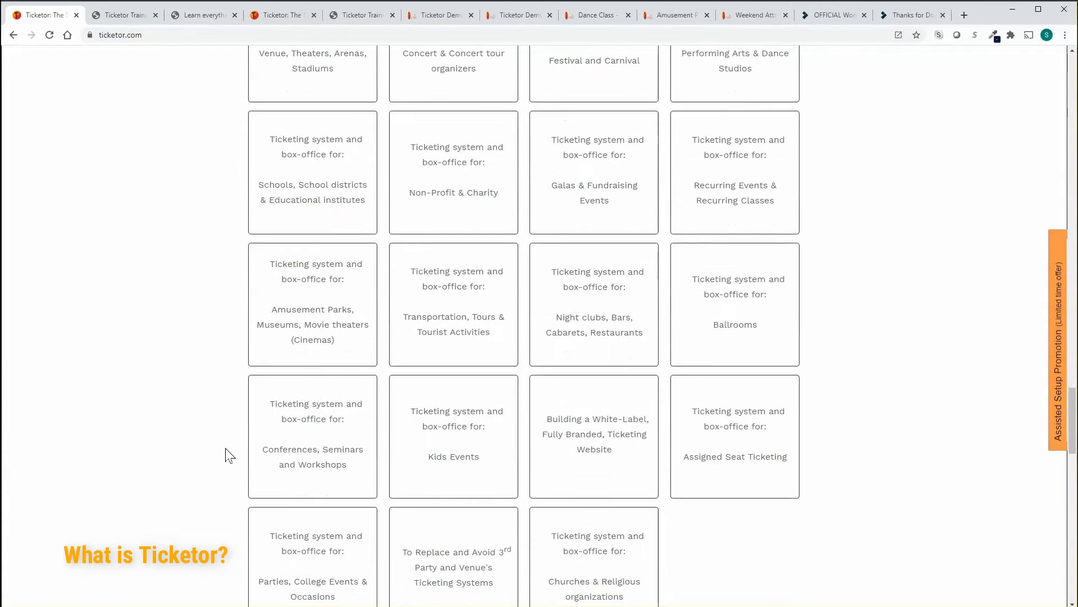
pyautogui.scroll(-1, 229, 455)
pyautogui.scroll(-4, 229, 455)
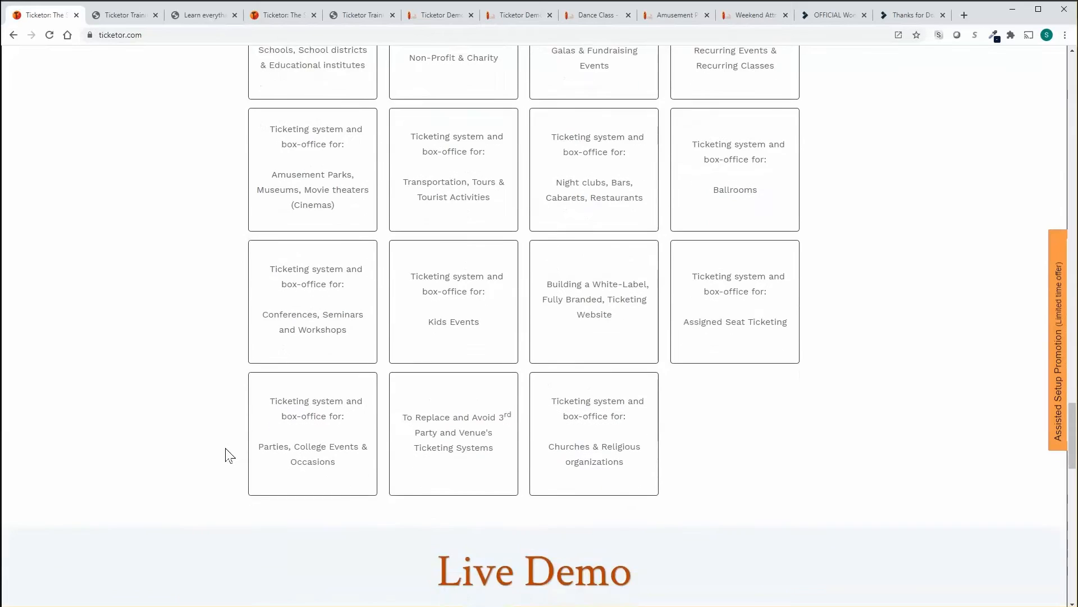
# Open the Ticketor Live Demo Site from the home page's Live Demo section
pyautogui.scroll(-3, 229, 455)
pyautogui.scroll(-1, 230, 455)
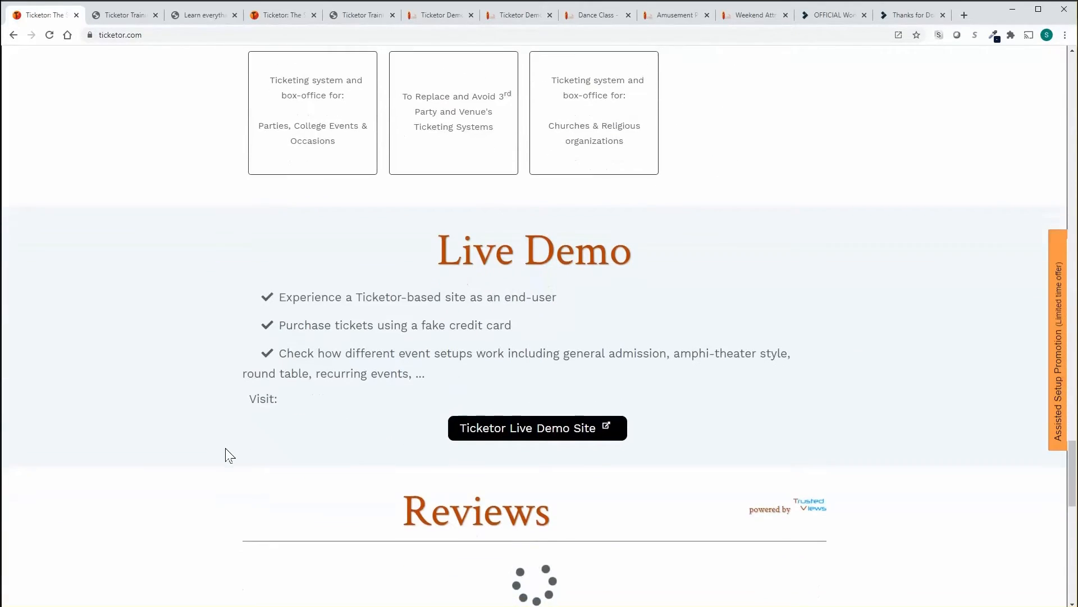
pyautogui.scroll(-2, 229, 455)
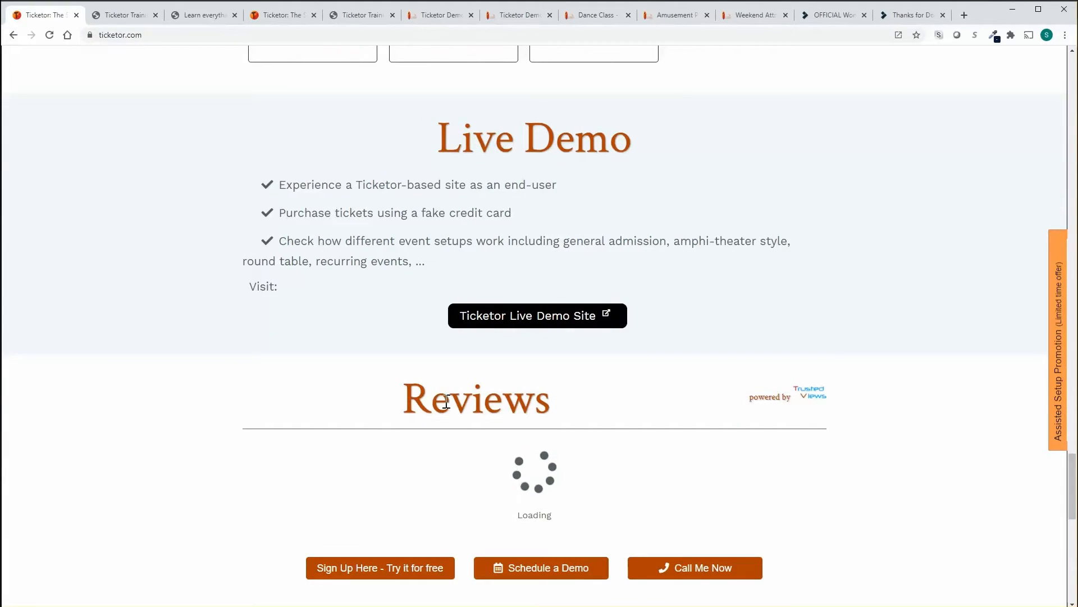
pyautogui.click(503, 317)
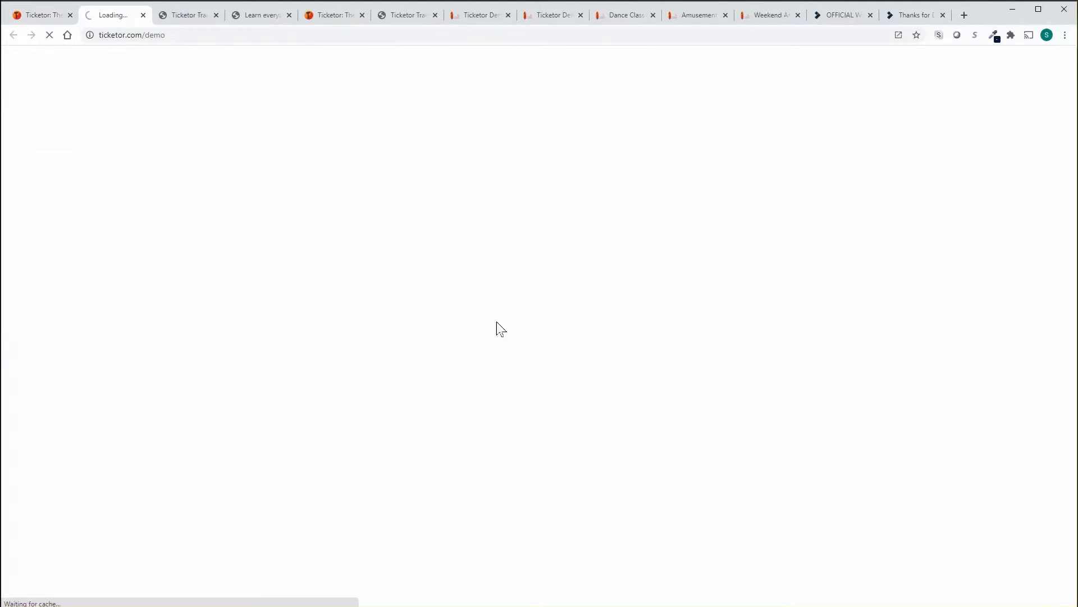
# Look through the demo site's event listings, from recurring and package events to assigned seat and general admission ones
pyautogui.scroll(-3, 478, 353)
pyautogui.scroll(-3, 477, 352)
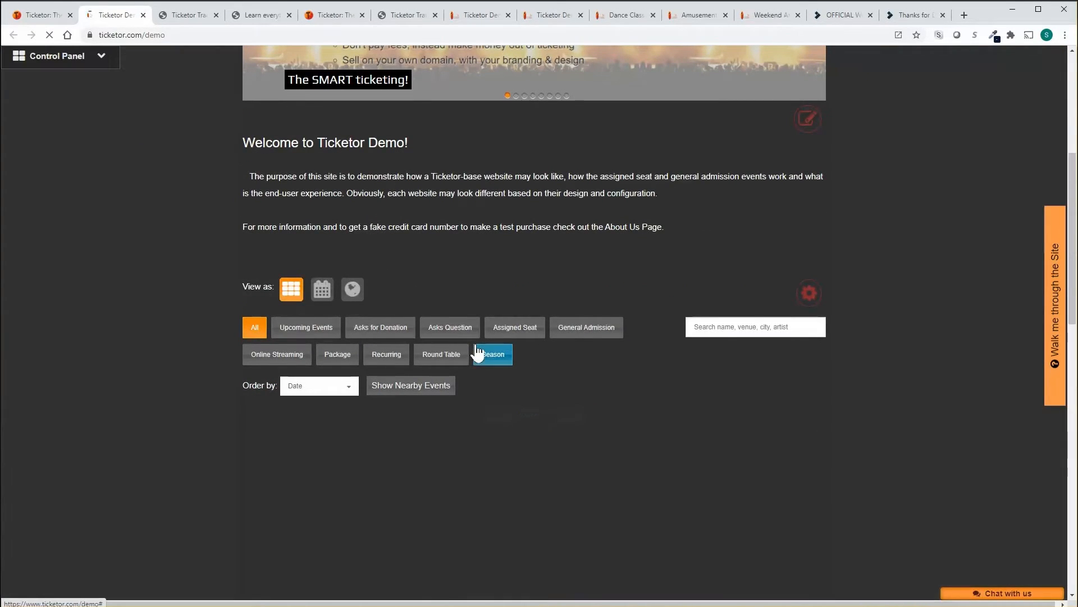
pyautogui.scroll(-4, 476, 351)
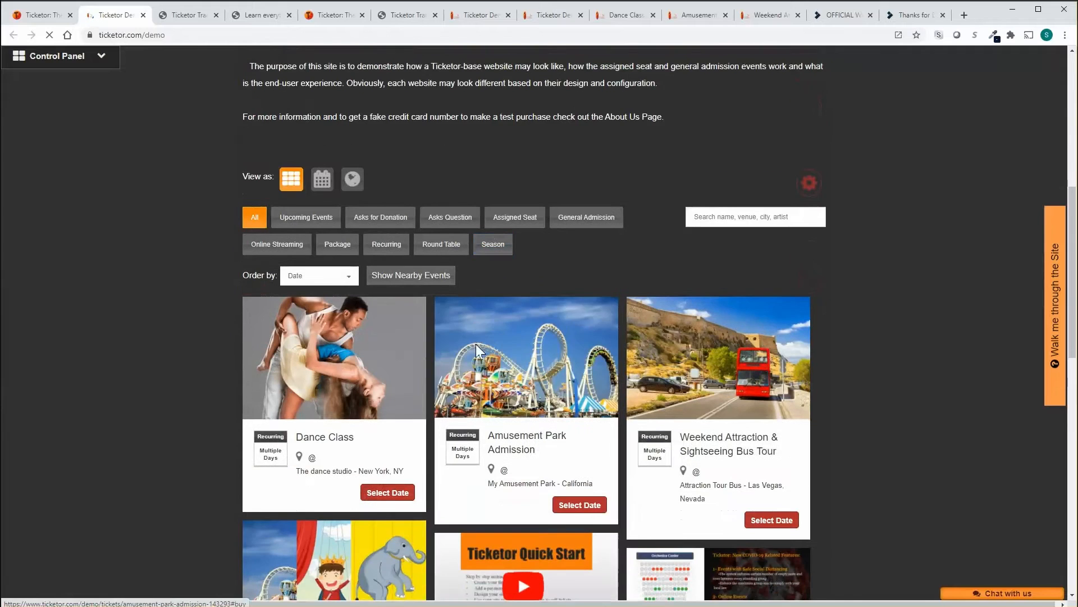
pyautogui.scroll(-1, 476, 351)
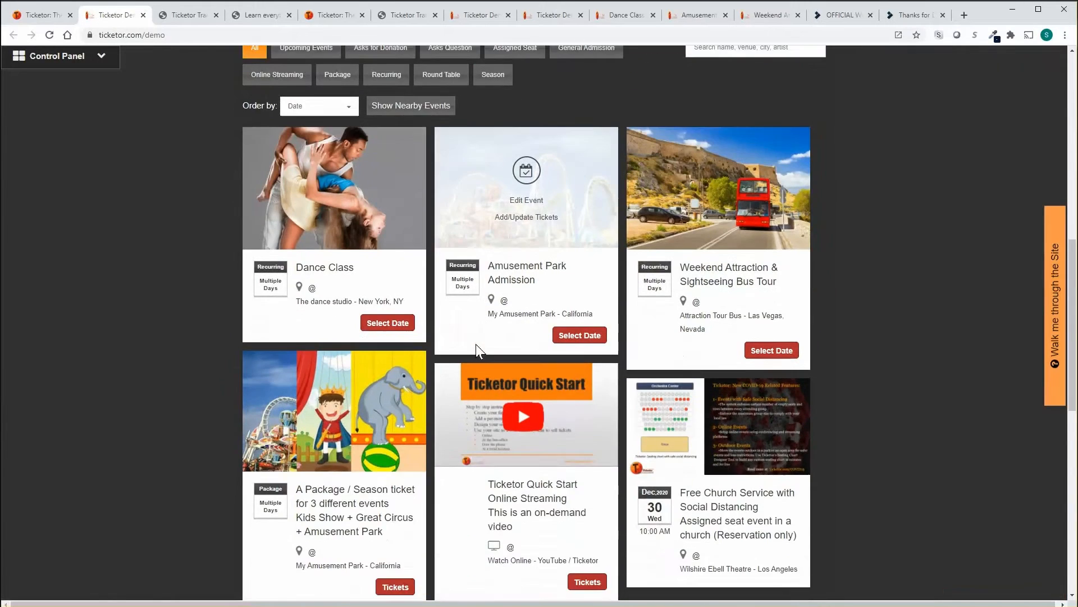
pyautogui.scroll(-2, 476, 351)
pyautogui.scroll(-1, 476, 351)
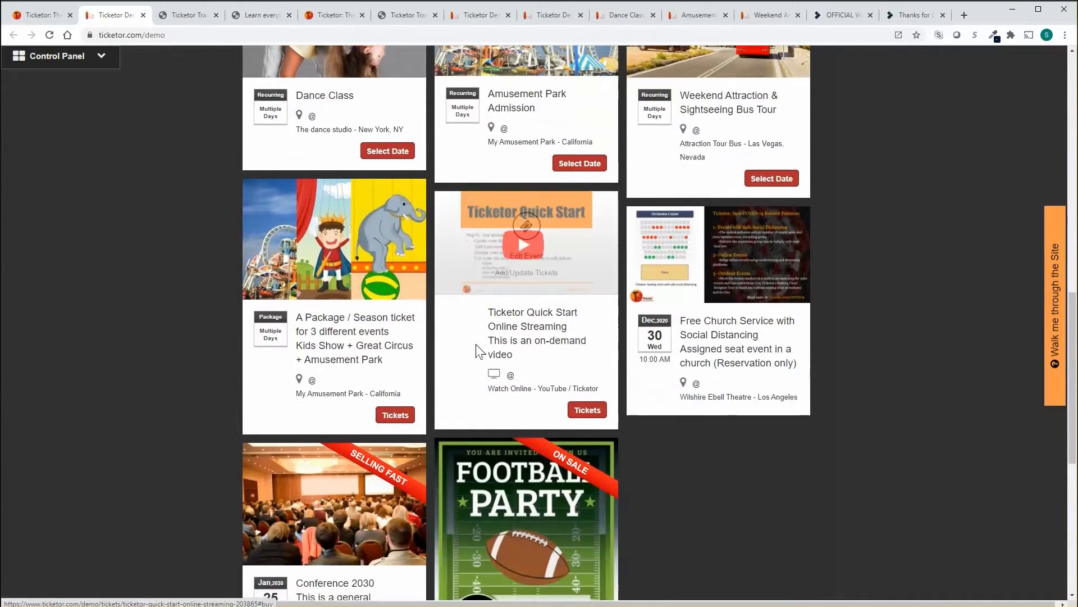
pyautogui.scroll(-3, 476, 352)
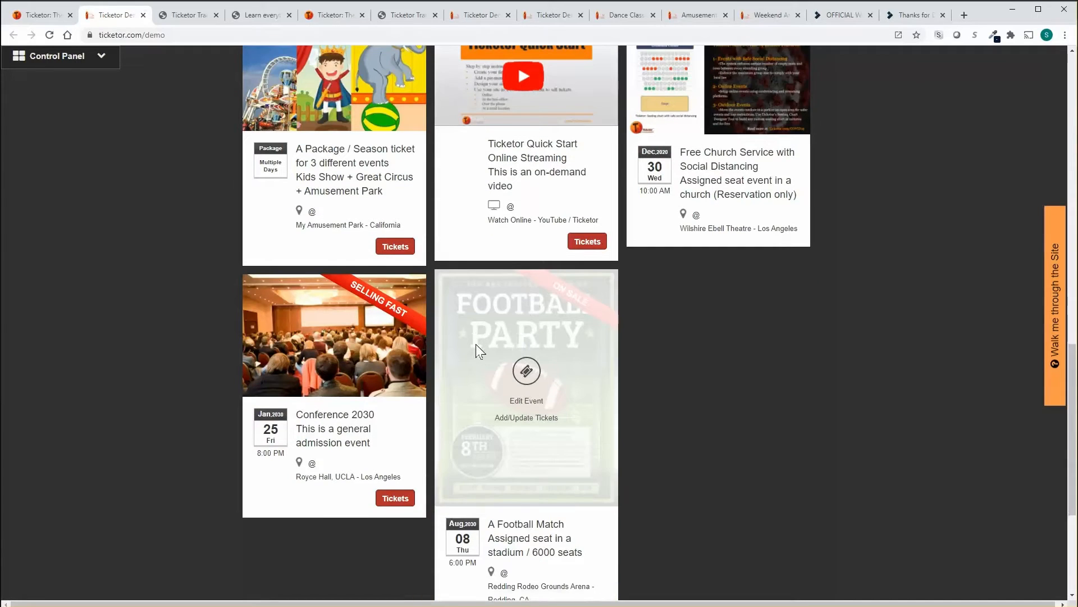
pyautogui.scroll(-2, 476, 344)
pyautogui.scroll(-2, 476, 344)
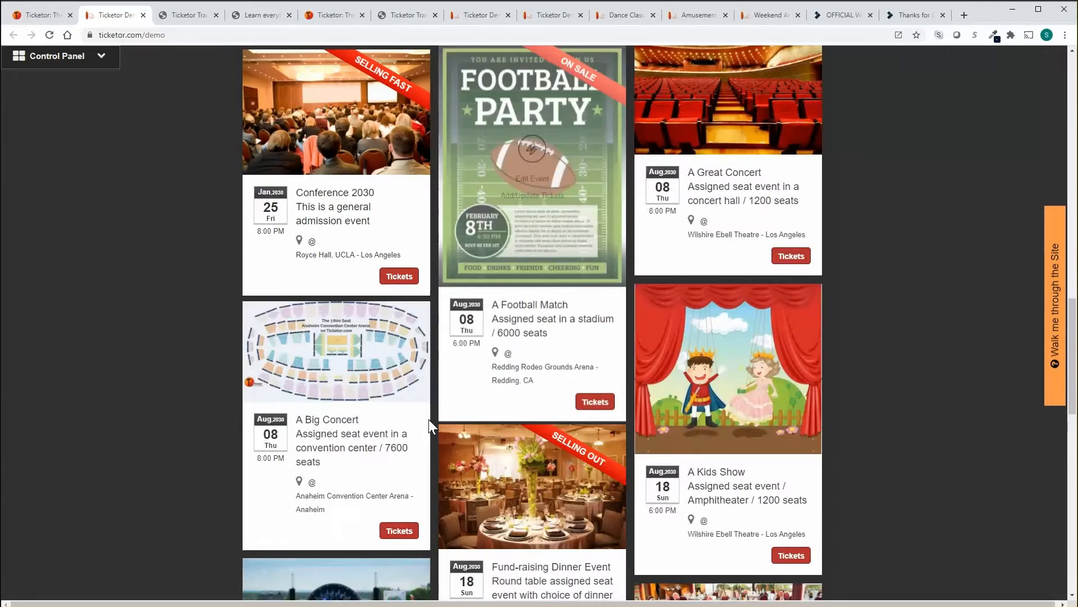
pyautogui.scroll(-2, 426, 420)
pyautogui.scroll(-3, 426, 420)
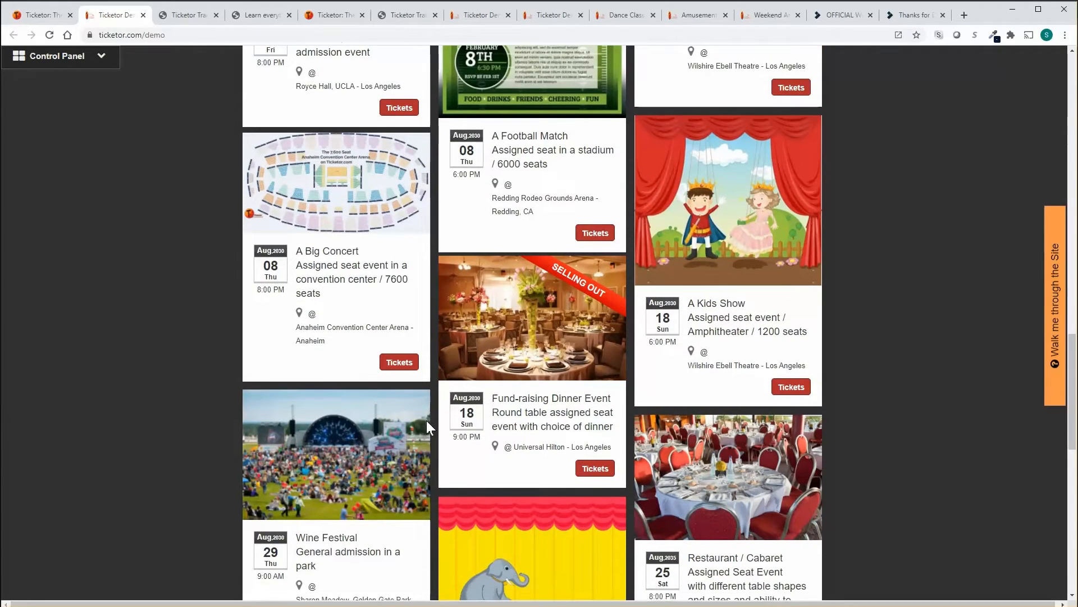
pyautogui.scroll(-4, 427, 428)
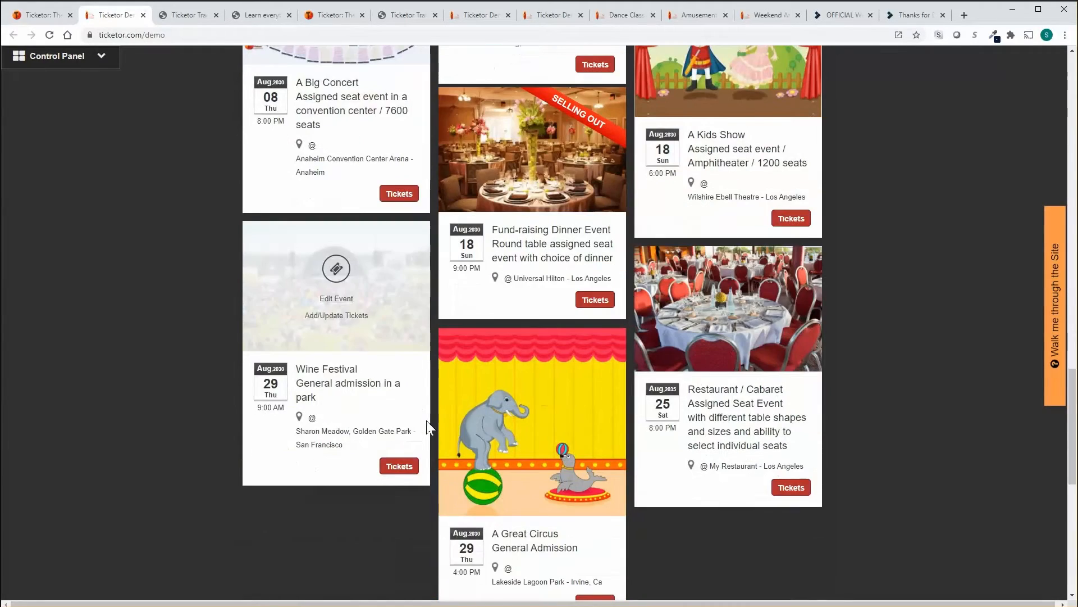
pyautogui.scroll(-2, 427, 421)
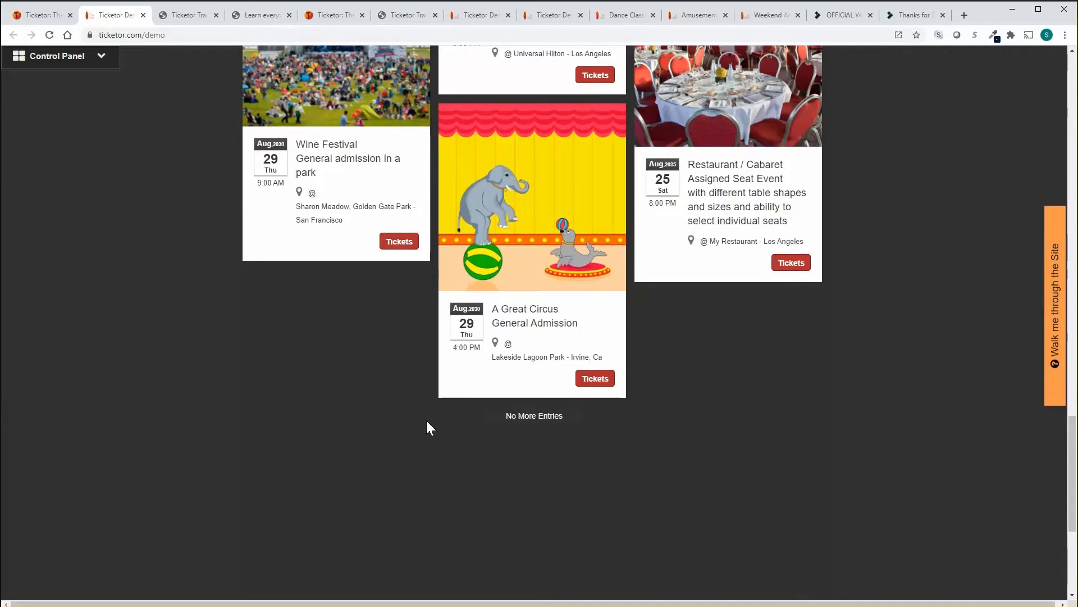
pyautogui.scroll(1, 427, 428)
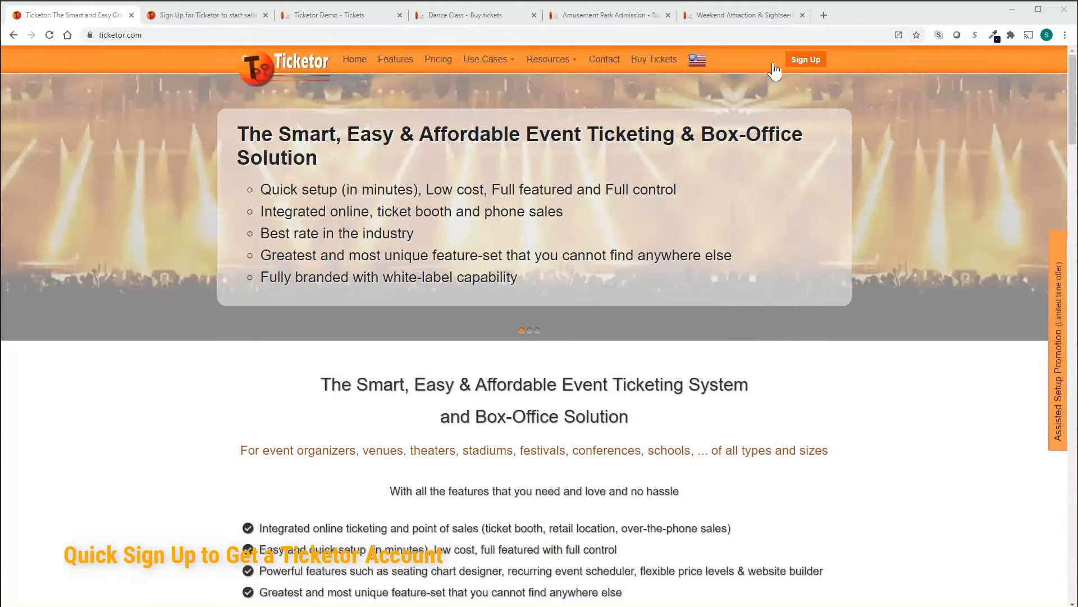
# Switch to the seller sign-up page, check the filled-in details and TicketorTraining address, and submit step 1 with the terms accepted
pyautogui.click(209, 15)
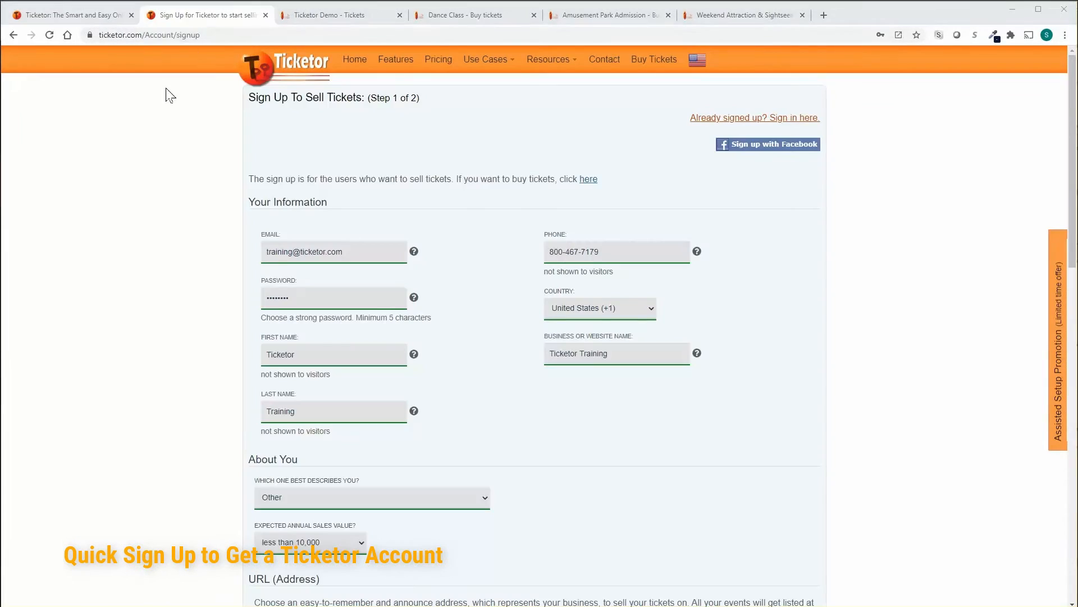
pyautogui.scroll(-1, 182, 203)
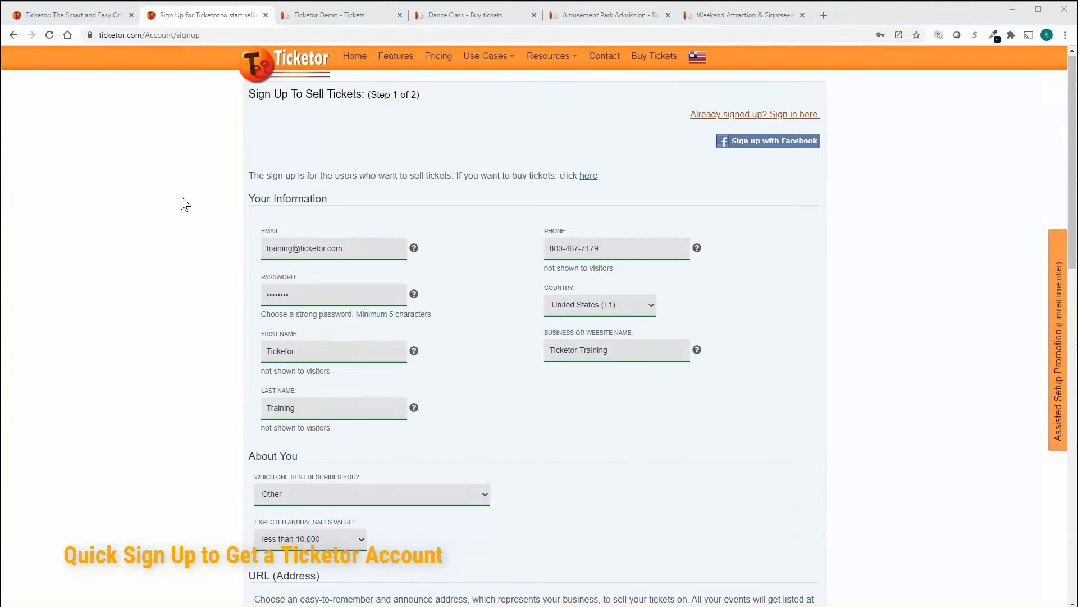
pyautogui.scroll(-5, 185, 204)
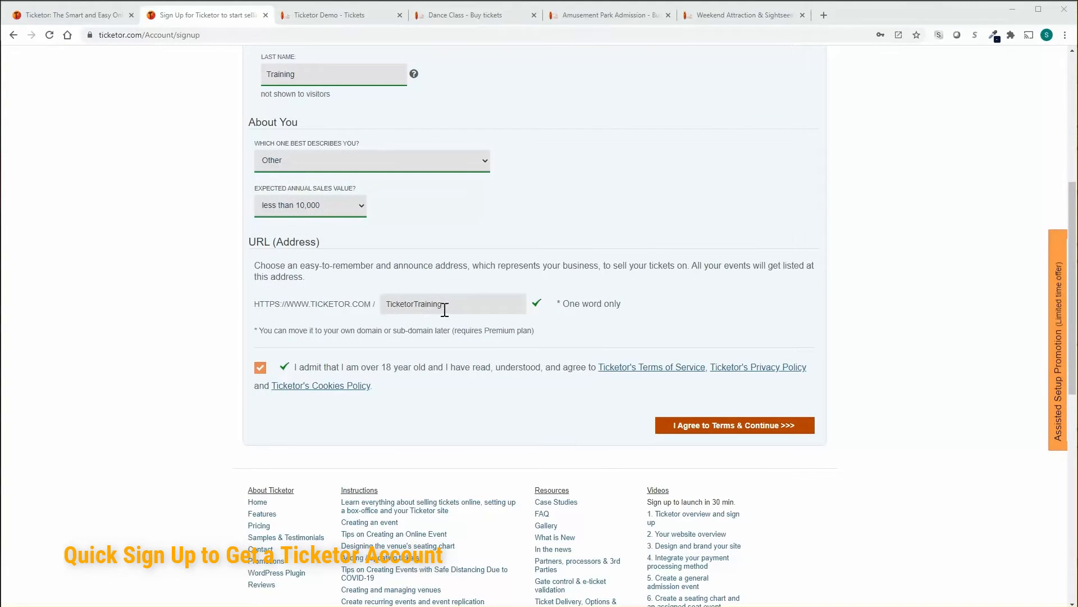
pyautogui.click(702, 426)
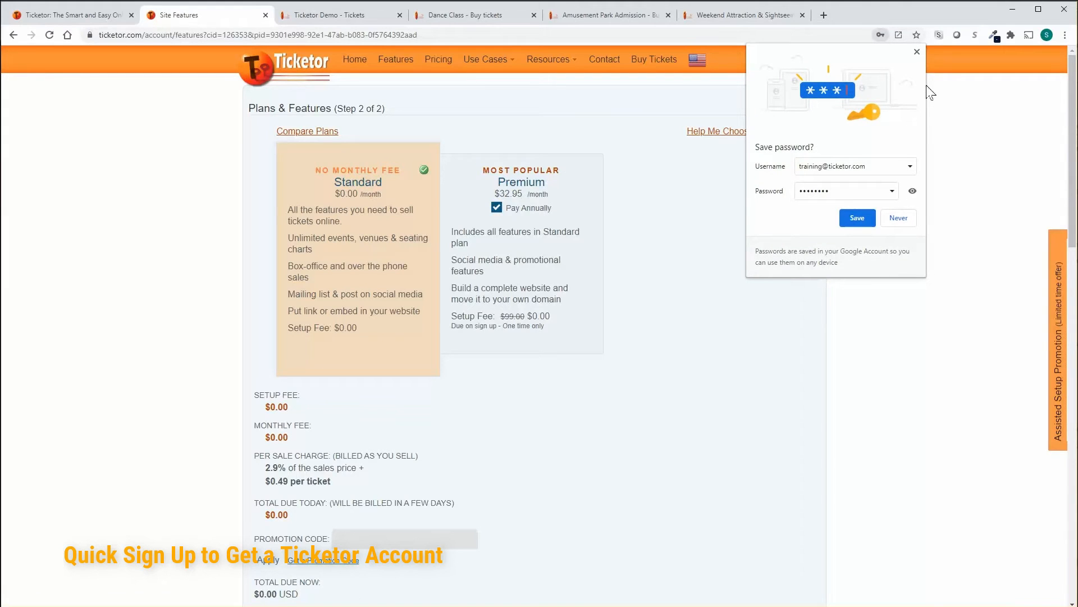
# Dismiss the offer to save the password, keep the Standard plan and agree to the terms to finish signing up
pyautogui.click(917, 51)
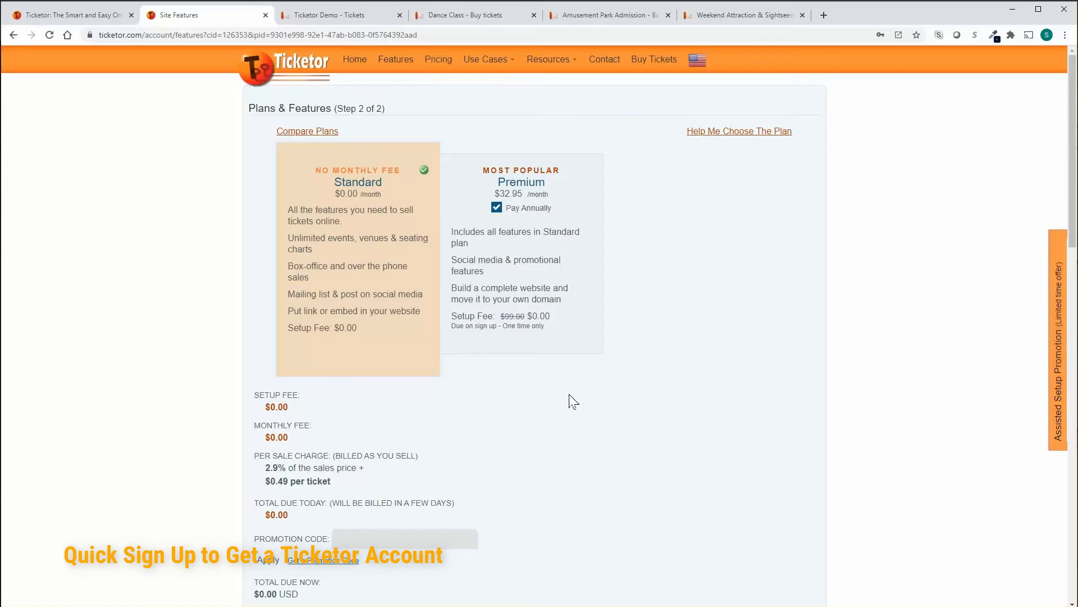
pyautogui.scroll(-9, 572, 401)
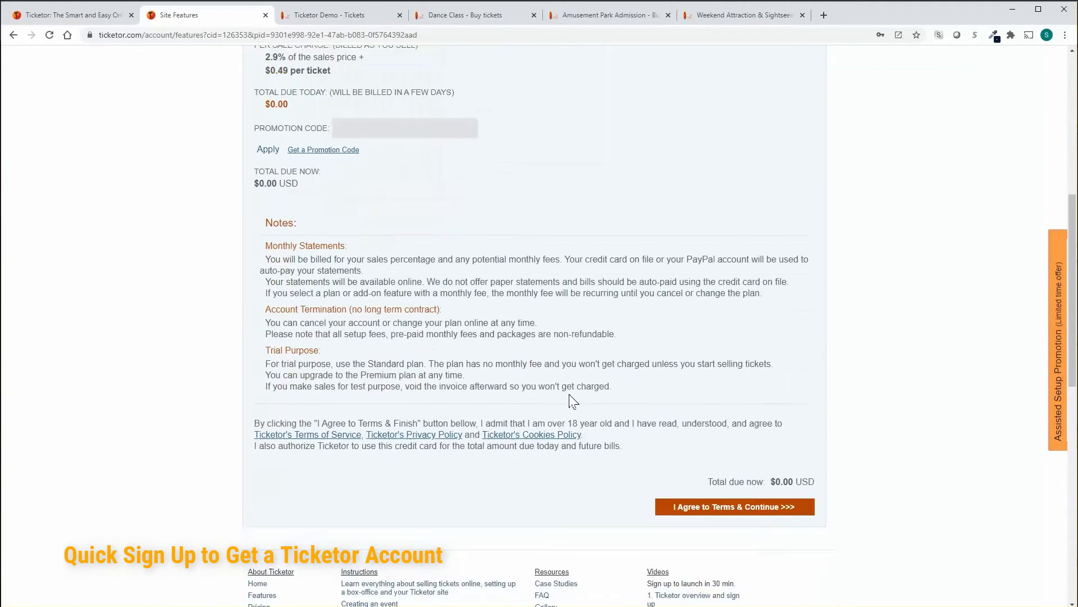
pyautogui.click(691, 414)
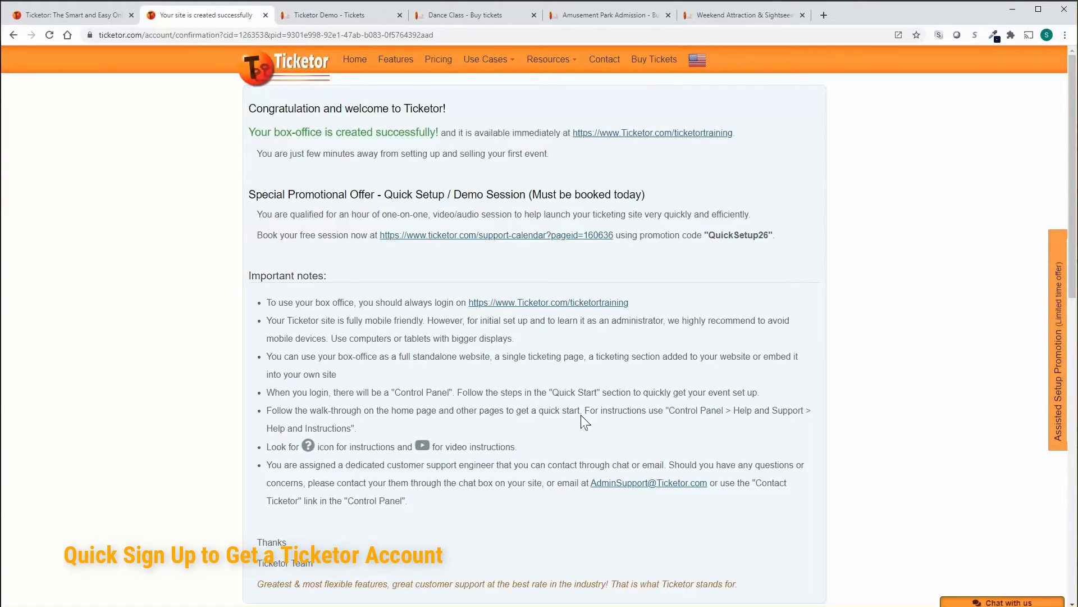
# Open the new Ticketor Training box-office site, start the welcome walk-through, view its first tips and close it
pyautogui.click(662, 133)
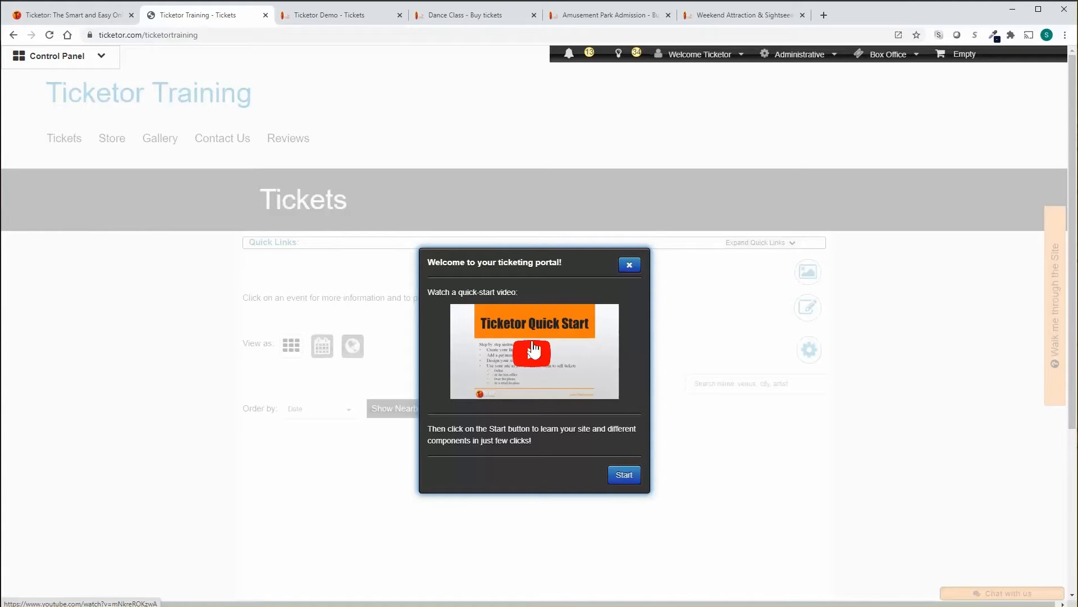
pyautogui.click(621, 474)
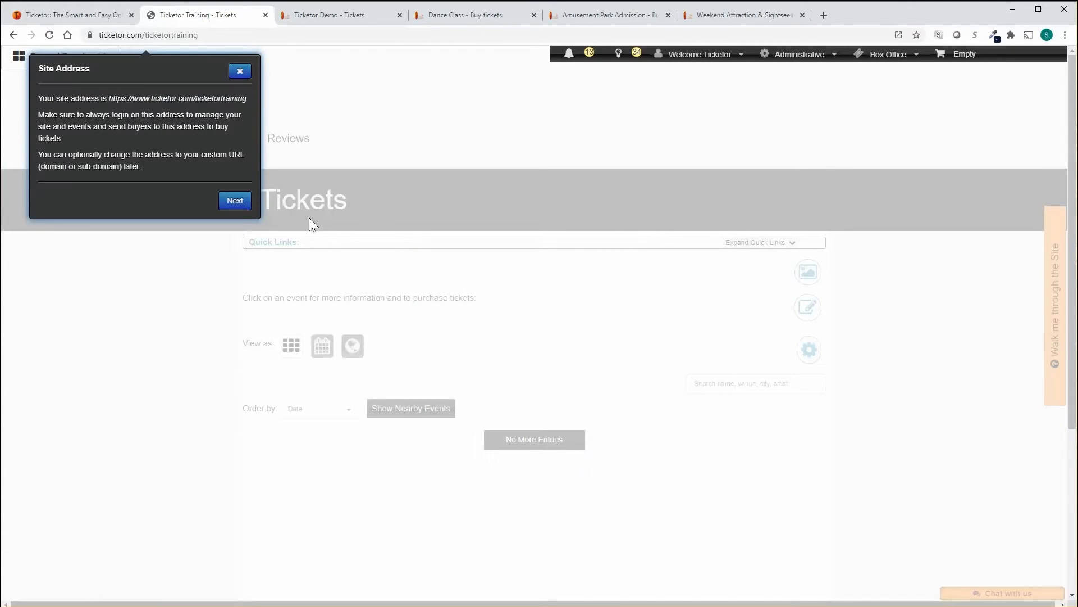
pyautogui.click(229, 203)
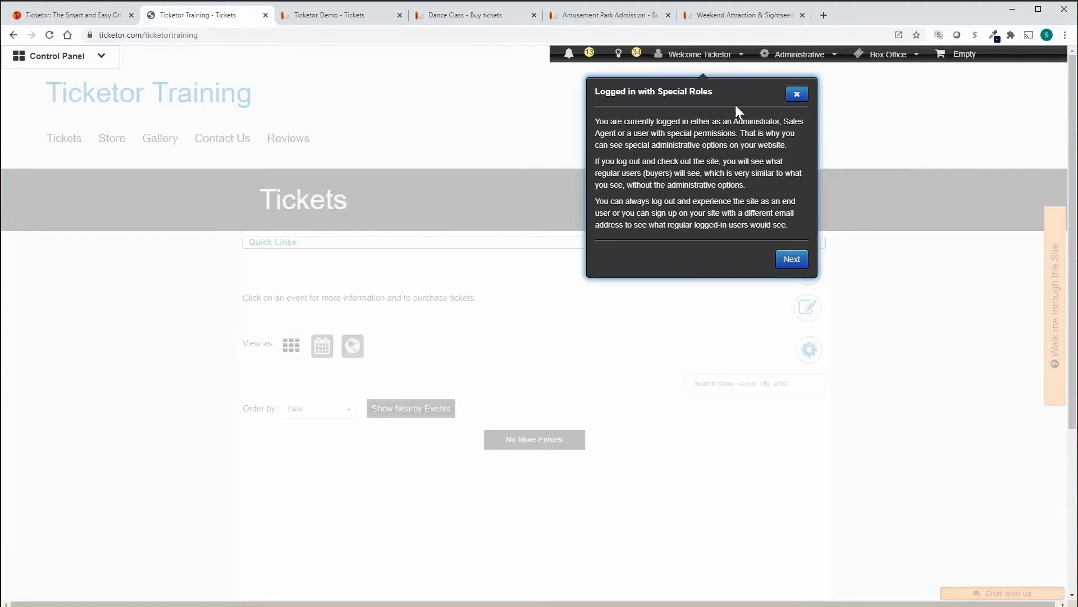
pyautogui.click(797, 94)
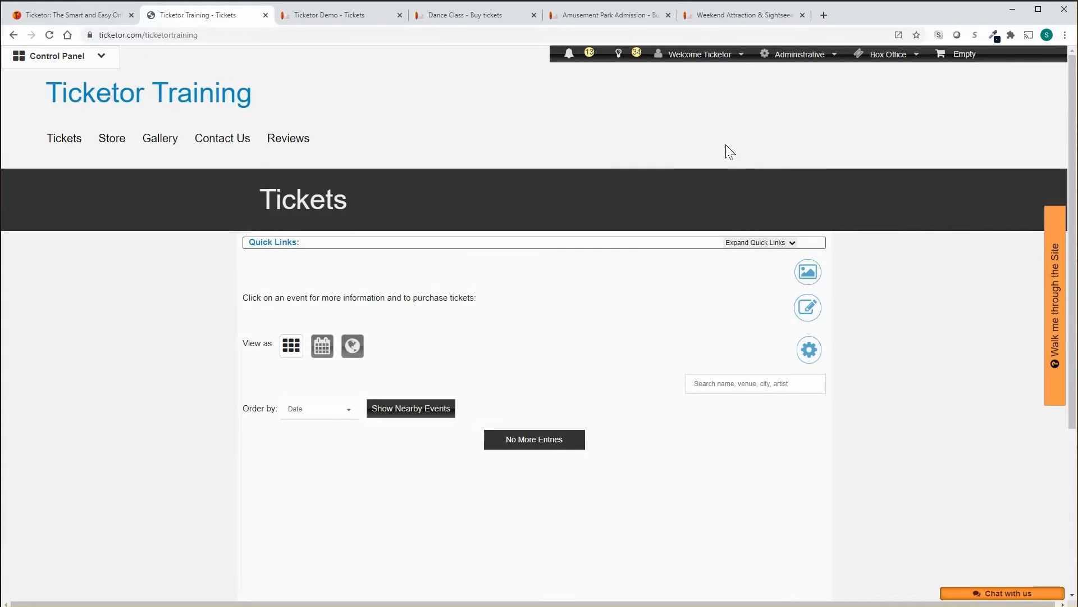
pyautogui.click(1054, 306)
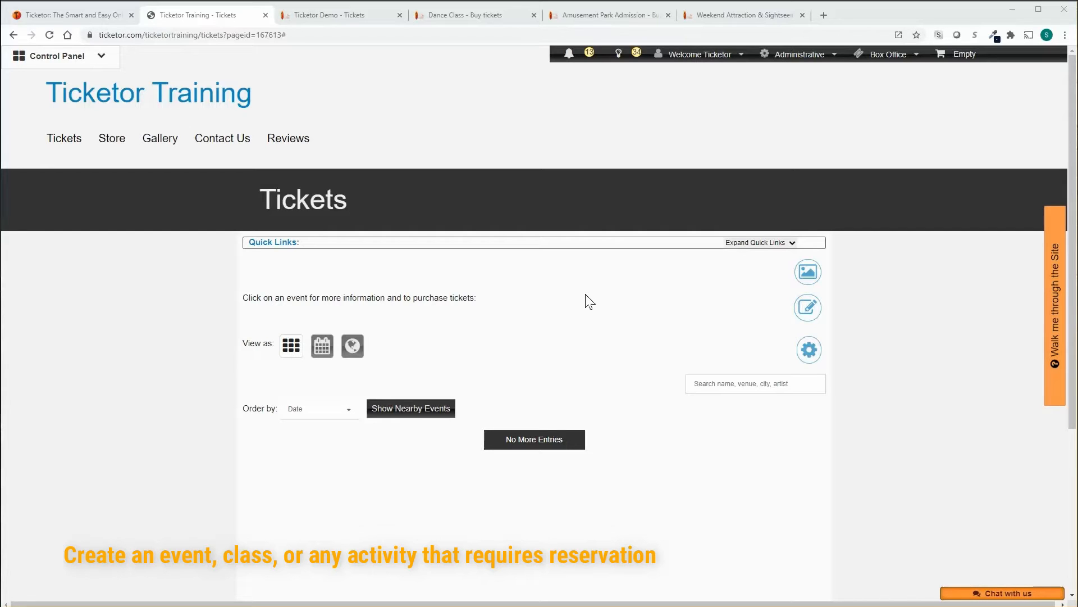
# Expand the quick links and the control panel's Events & Venues section, and start a new event titled Dance Class
pyautogui.click(564, 248)
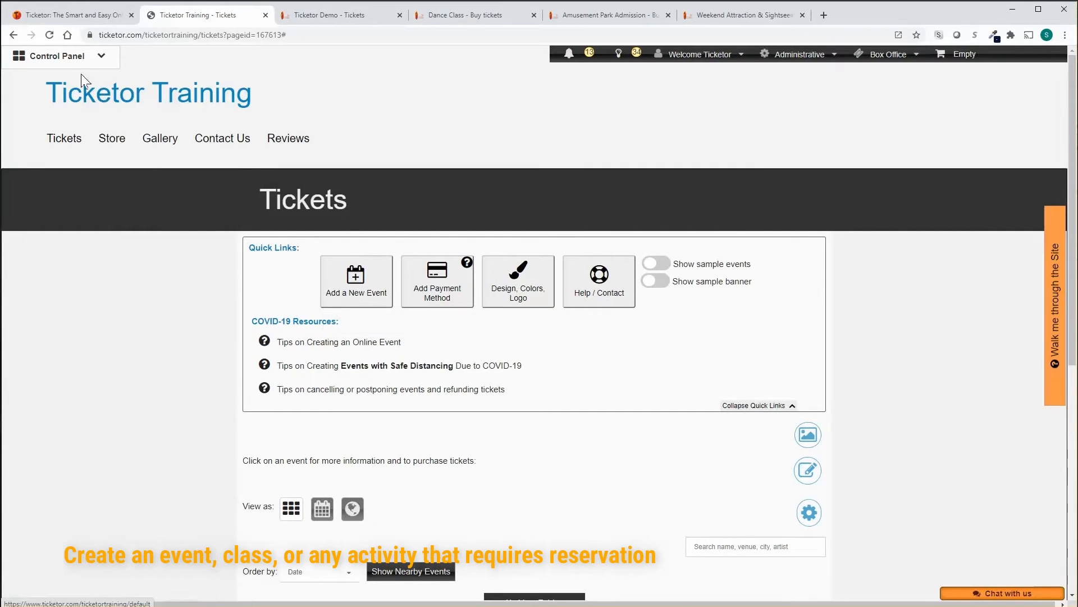
pyautogui.click(55, 56)
pyautogui.click(77, 460)
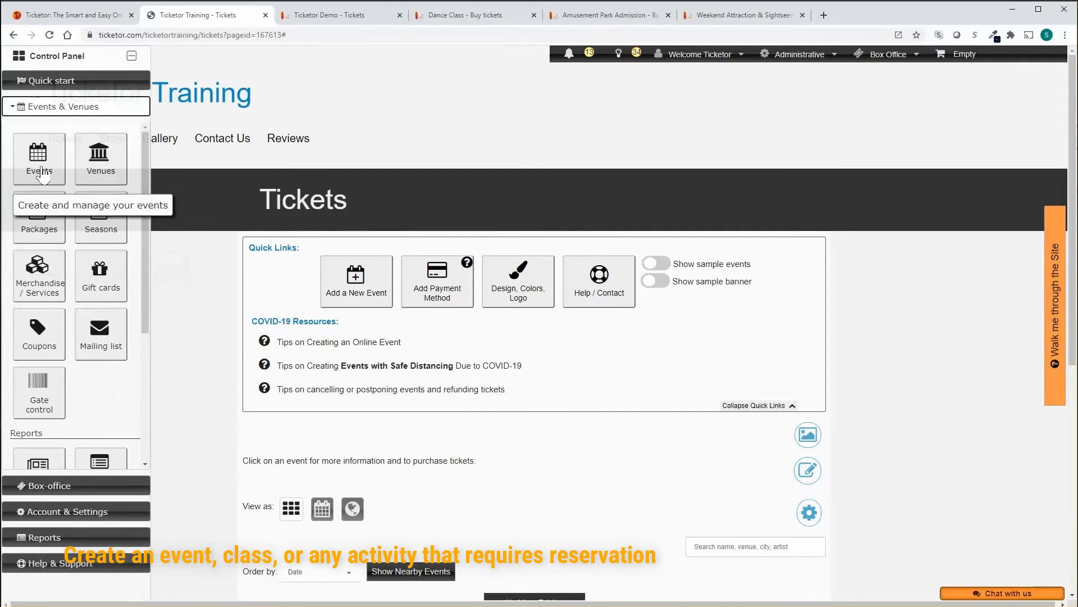
pyautogui.click(341, 286)
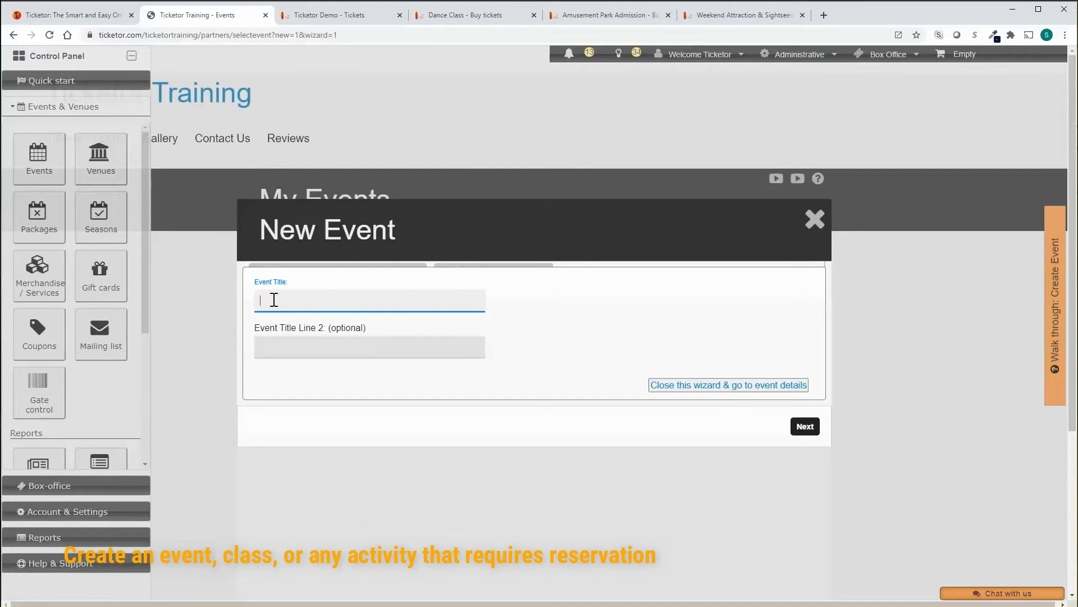
pyautogui.write('Dance Class')
pyautogui.click(816, 427)
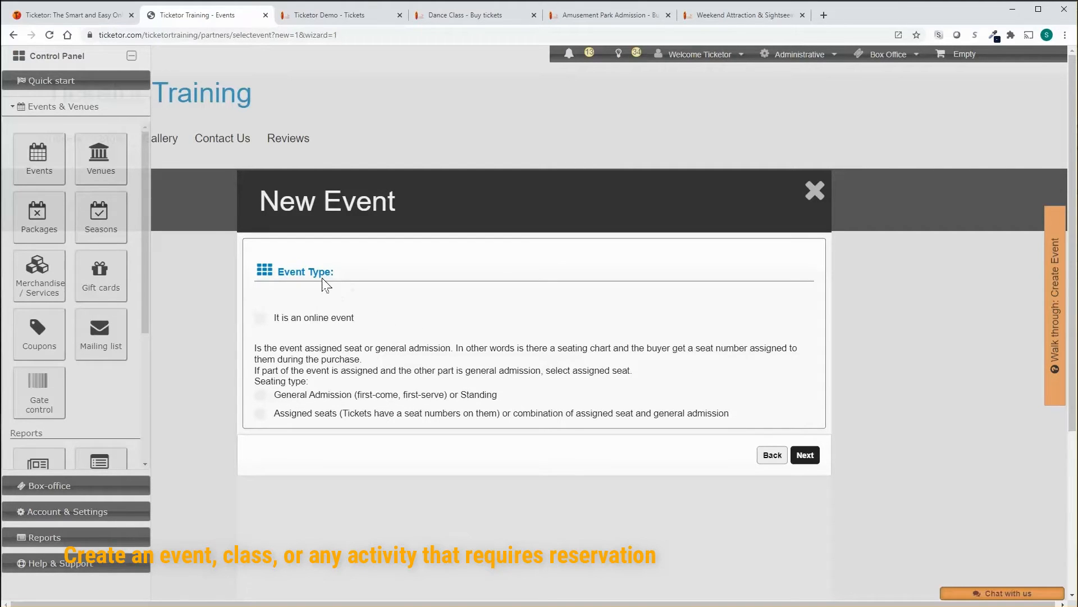
# Look at the online event's streaming options, turn them off again and set the seating type to General Admission
pyautogui.click(279, 318)
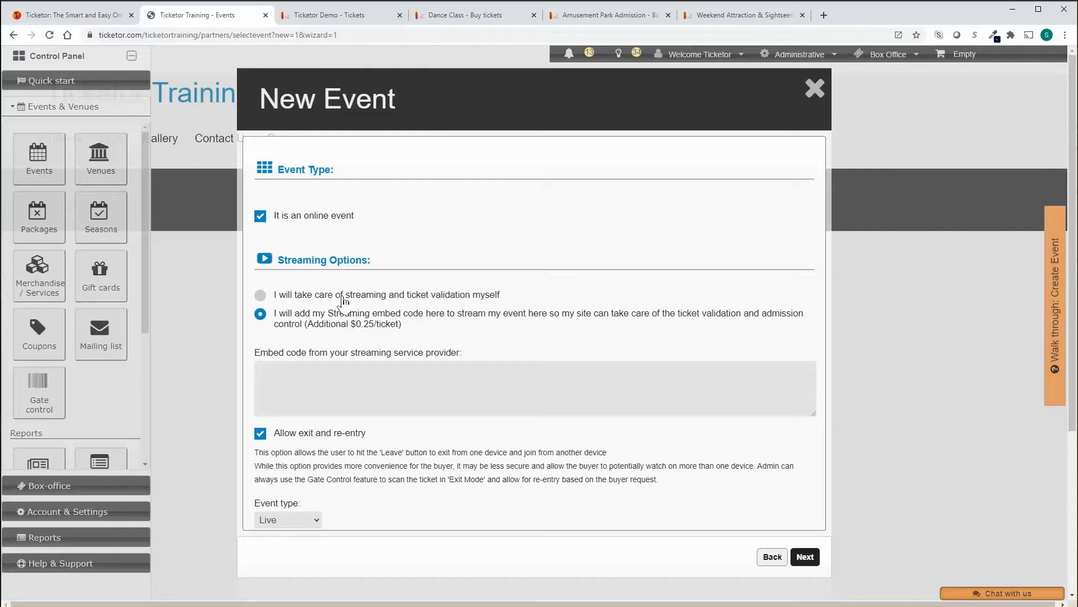
pyautogui.click(260, 216)
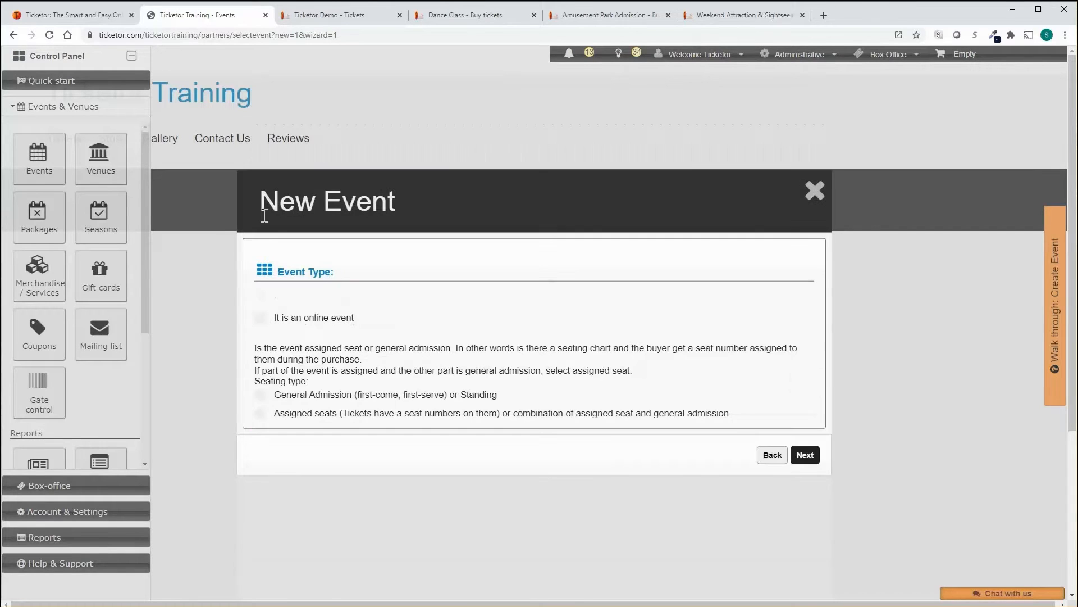
pyautogui.click(260, 395)
pyautogui.click(798, 461)
# Add a venue named My Dance Studio with its postal address, keeping United States and Pacific Time
pyautogui.click(304, 254)
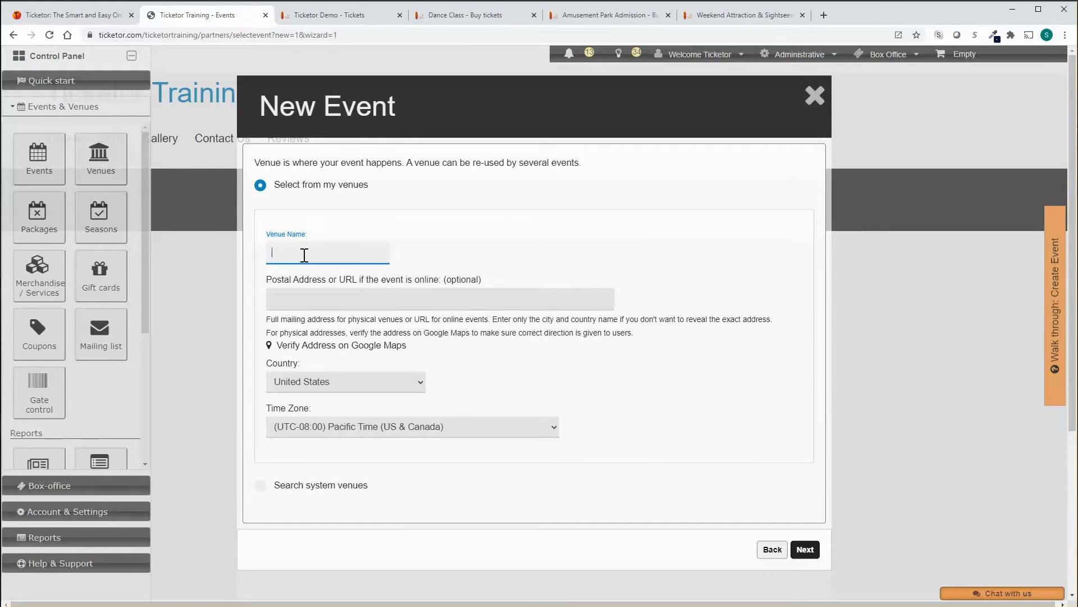
pyautogui.write('My Dance Studio')
pyautogui.press('Tab')
pyautogui.write('123 main st, Los Angeles, CA')
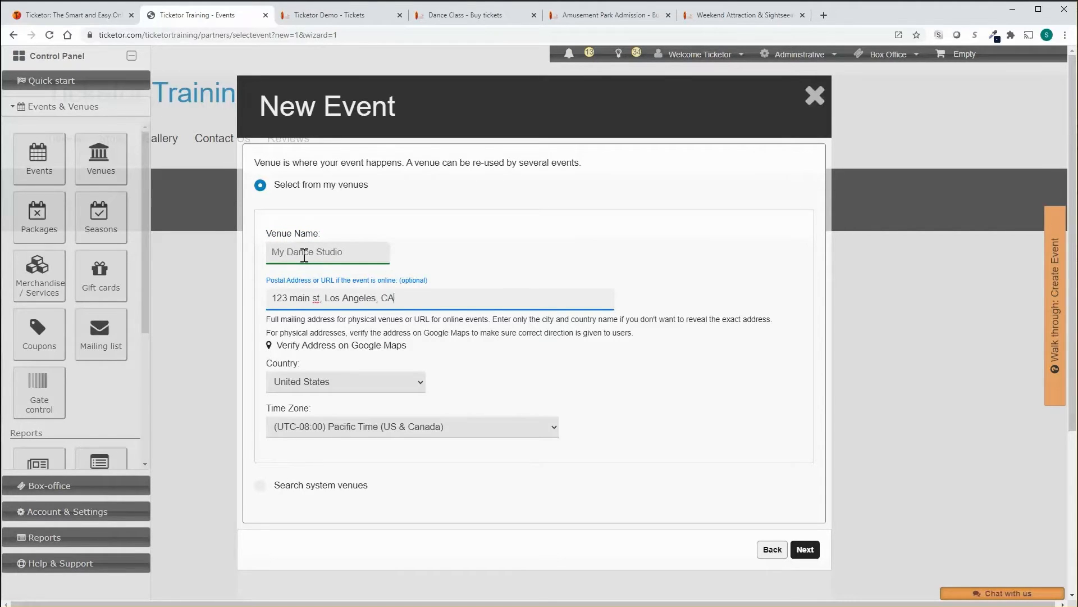
pyautogui.click(803, 551)
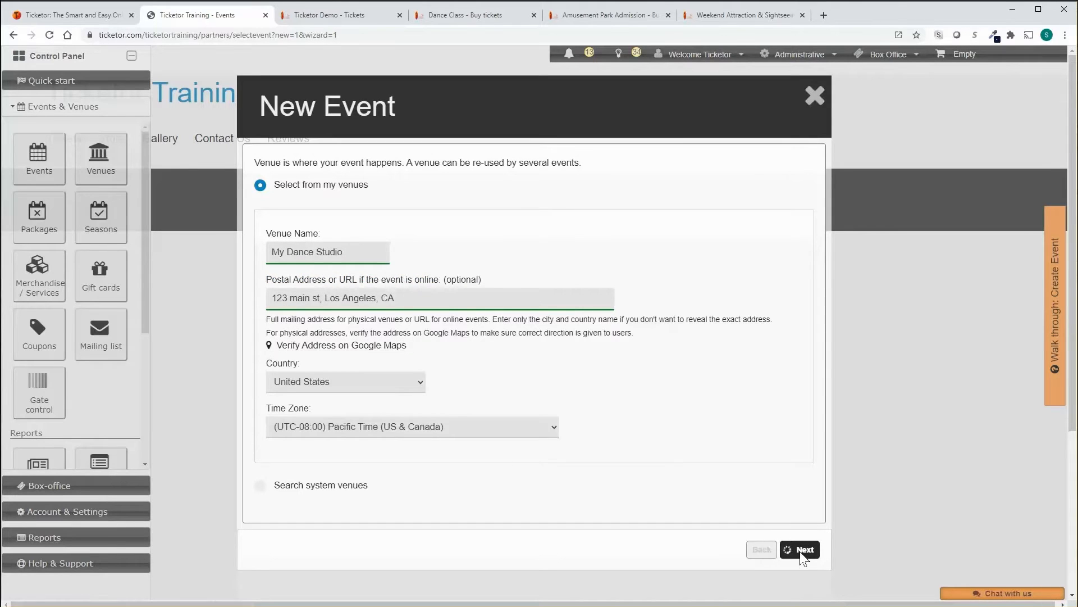
# Save the event with a 12/31/2020 start date and a duration of 1 hour, and use the dancing couple picture as its flyer
pyautogui.click(545, 332)
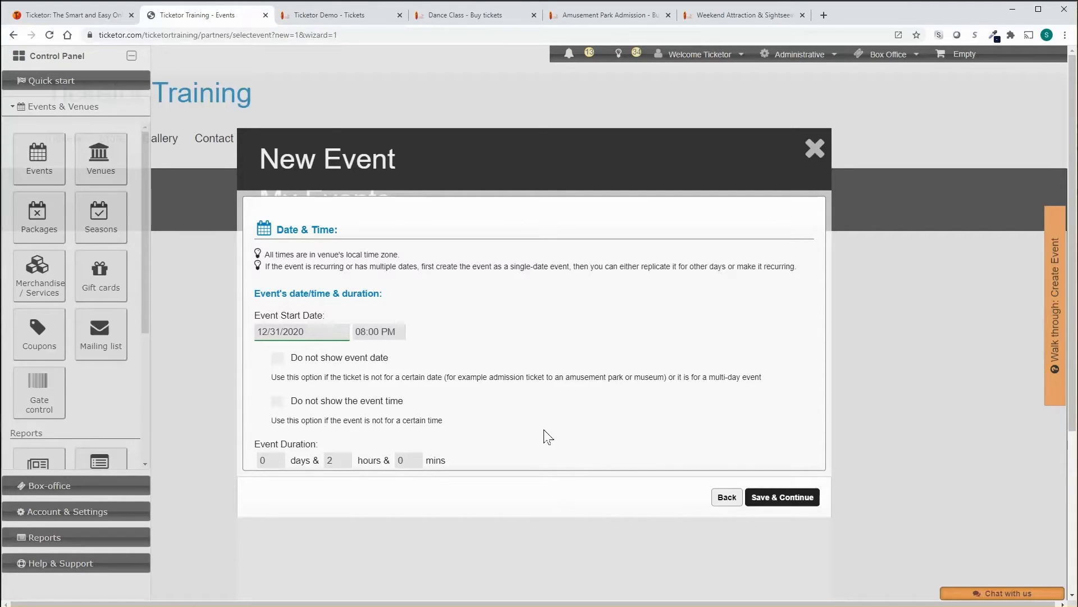
pyautogui.doubleClick(330, 460)
pyautogui.write('1')
pyautogui.click(777, 500)
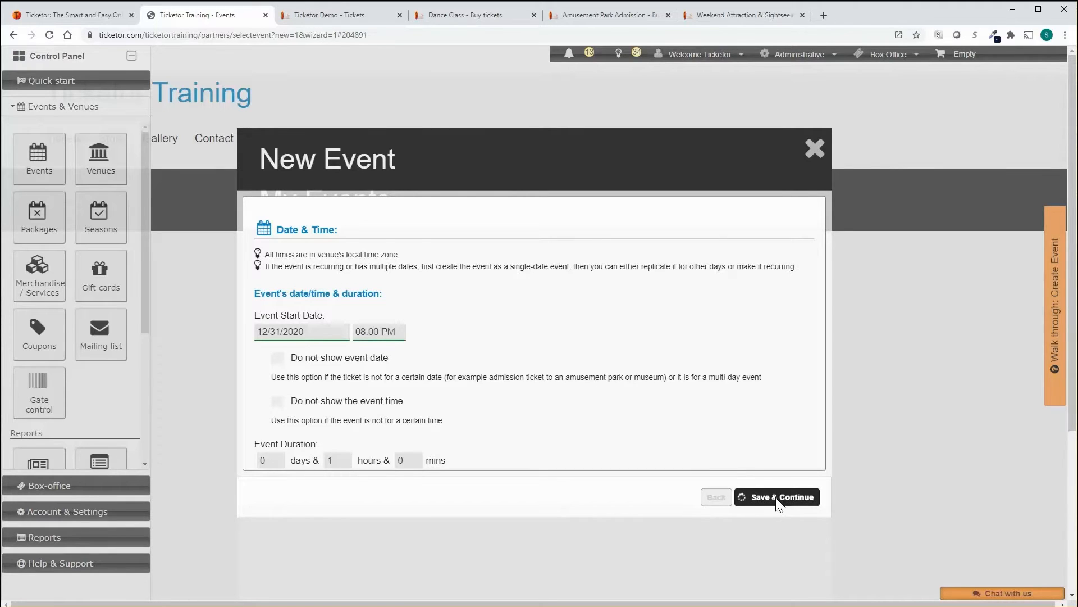
pyautogui.click(536, 306)
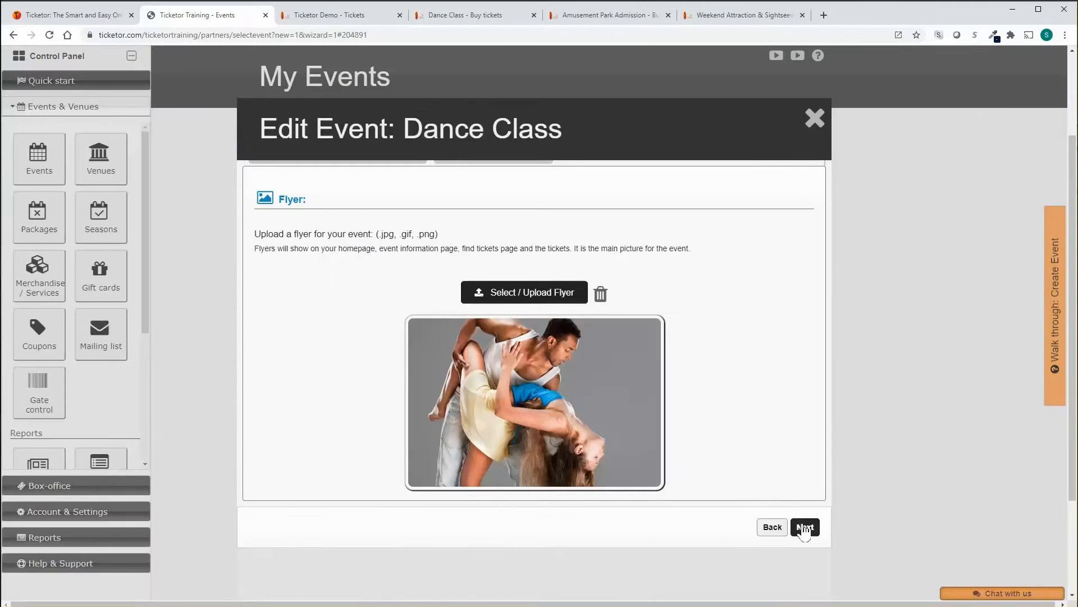
pyautogui.click(804, 528)
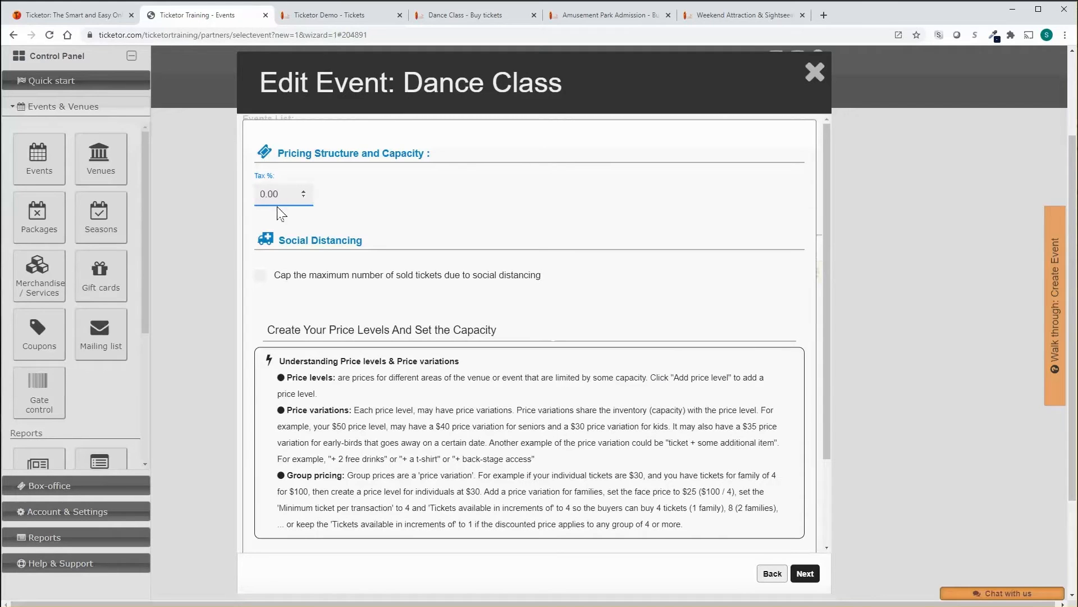
# Review the tax and social distancing settings and the explanation of price levels, variations and group pricing
pyautogui.scroll(-2, 319, 296)
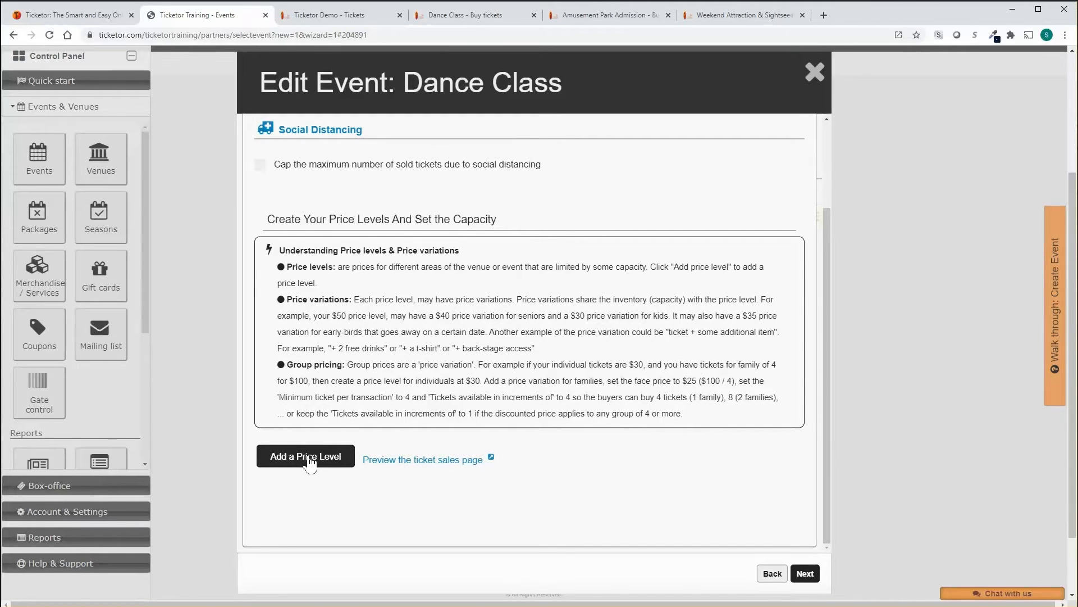
pyautogui.scroll(2, 324, 455)
pyautogui.scroll(2, 324, 455)
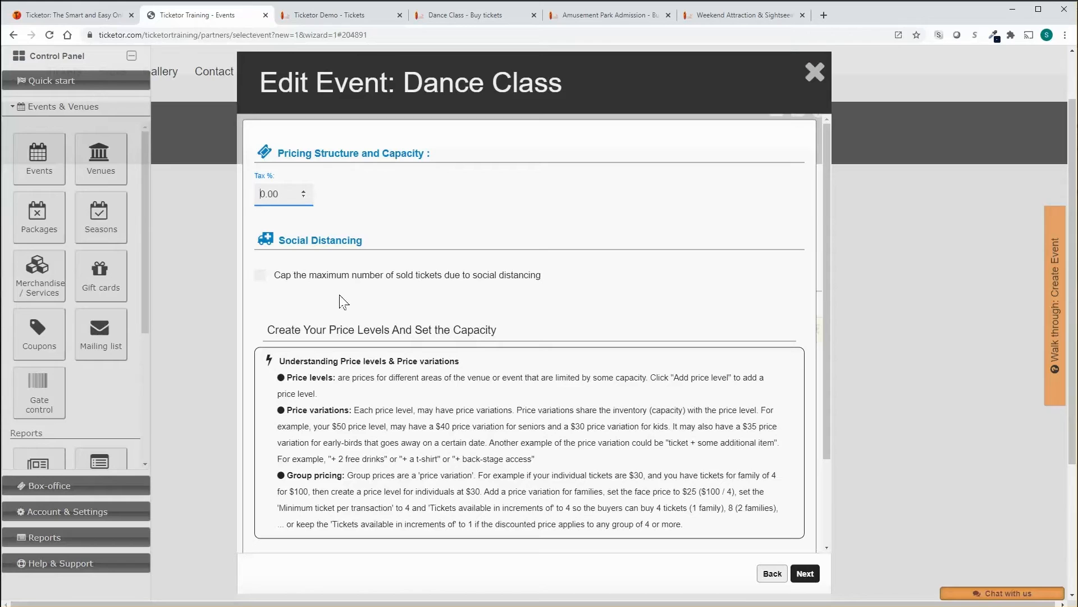
pyautogui.scroll(-1, 339, 302)
pyautogui.scroll(-2, 339, 301)
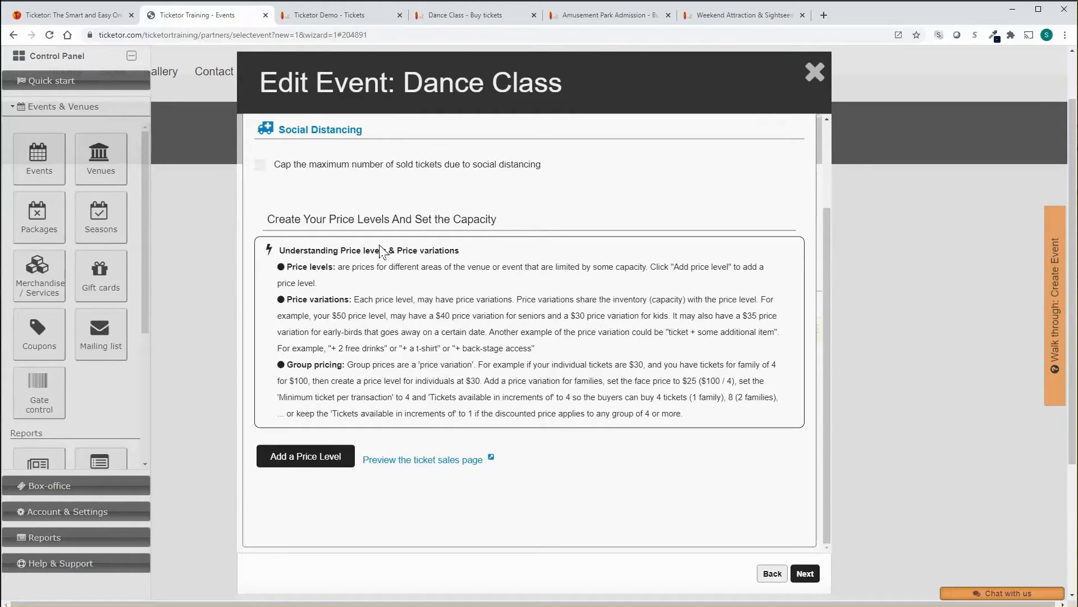
pyautogui.scroll(-5, 337, 342)
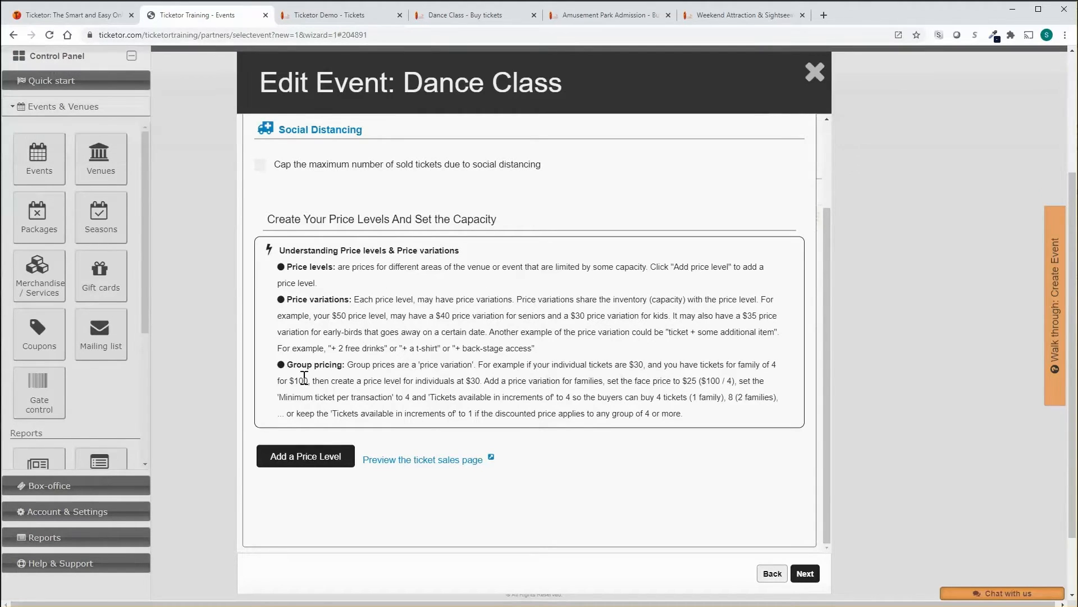
# Start a new price level named Singles with a $20 face price, a $2 service charge and a capacity of 30
pyautogui.click(280, 456)
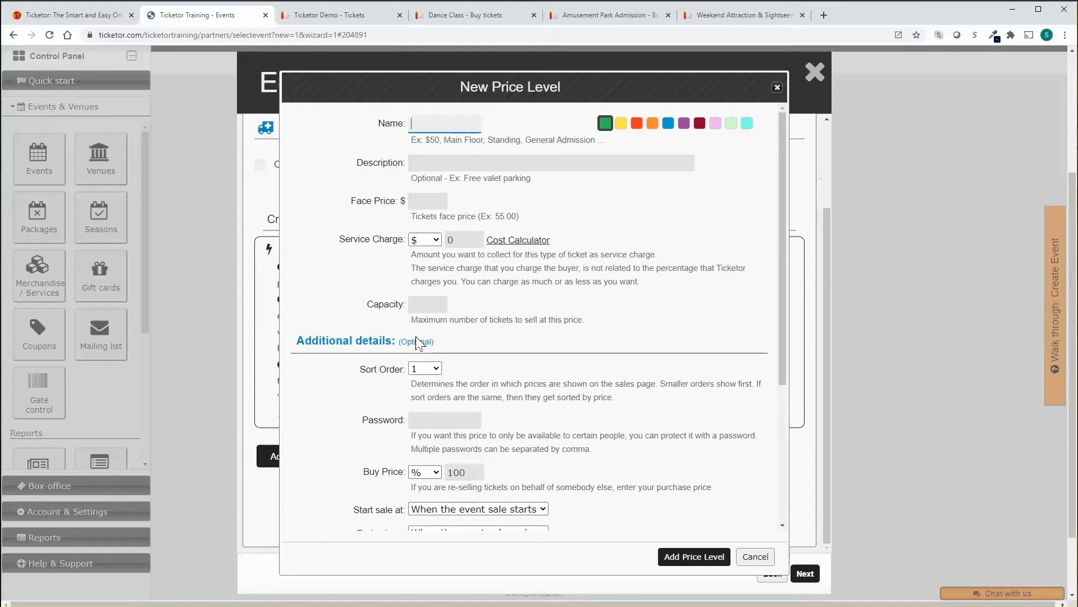
pyautogui.write('Singles')
pyautogui.click(432, 202)
pyautogui.write('20')
pyautogui.press('Tab')
pyautogui.write('2')
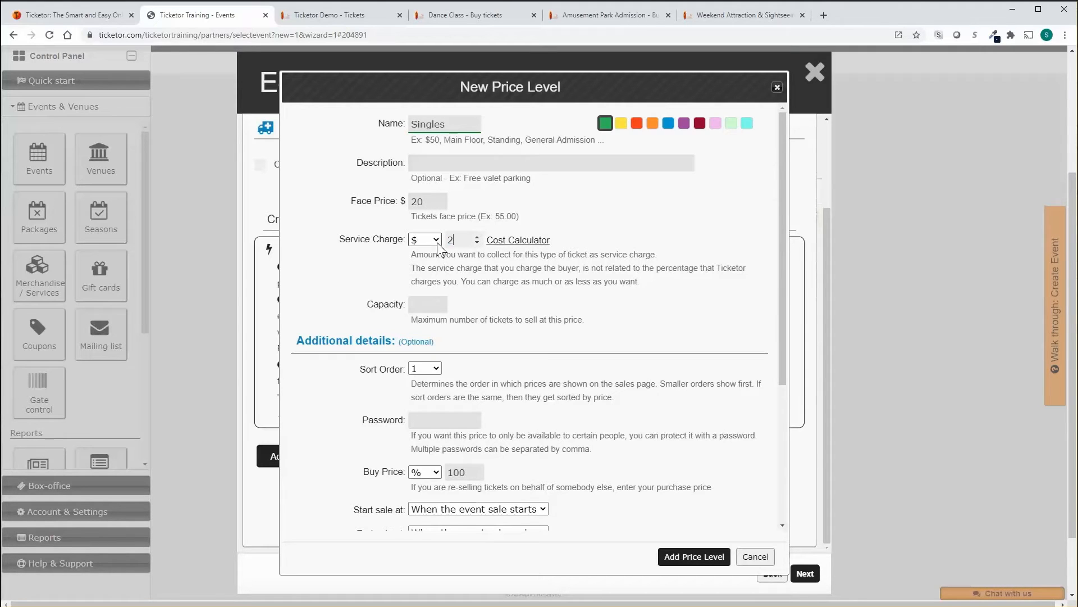
pyautogui.click(423, 303)
pyautogui.write('30')
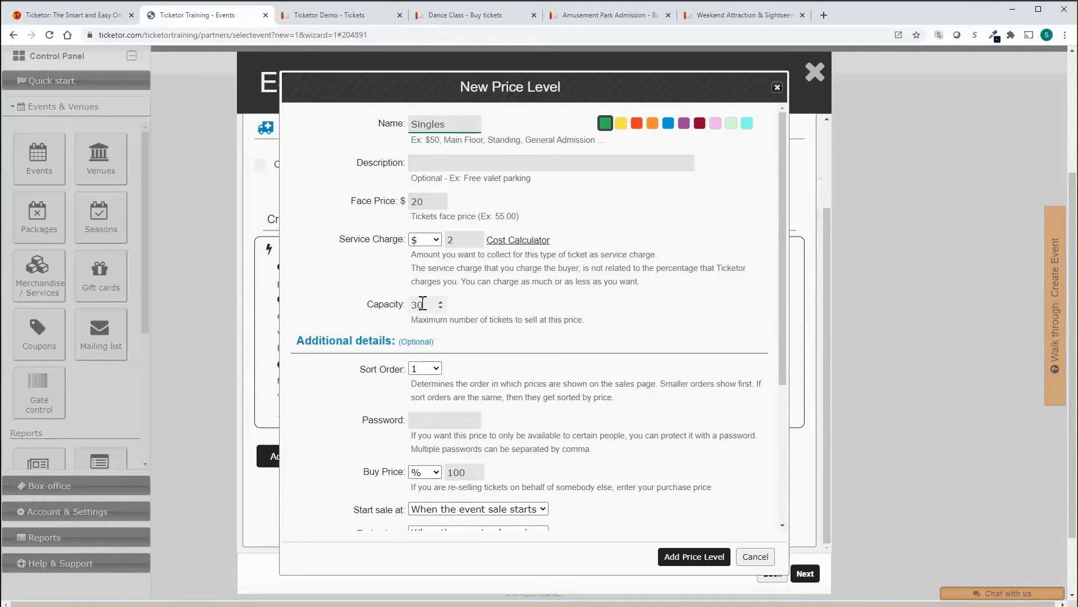
# Check the price level's optional sale period and quantity limits, keep the defaults and add the level
pyautogui.scroll(-2, 423, 304)
pyautogui.scroll(-2, 349, 387)
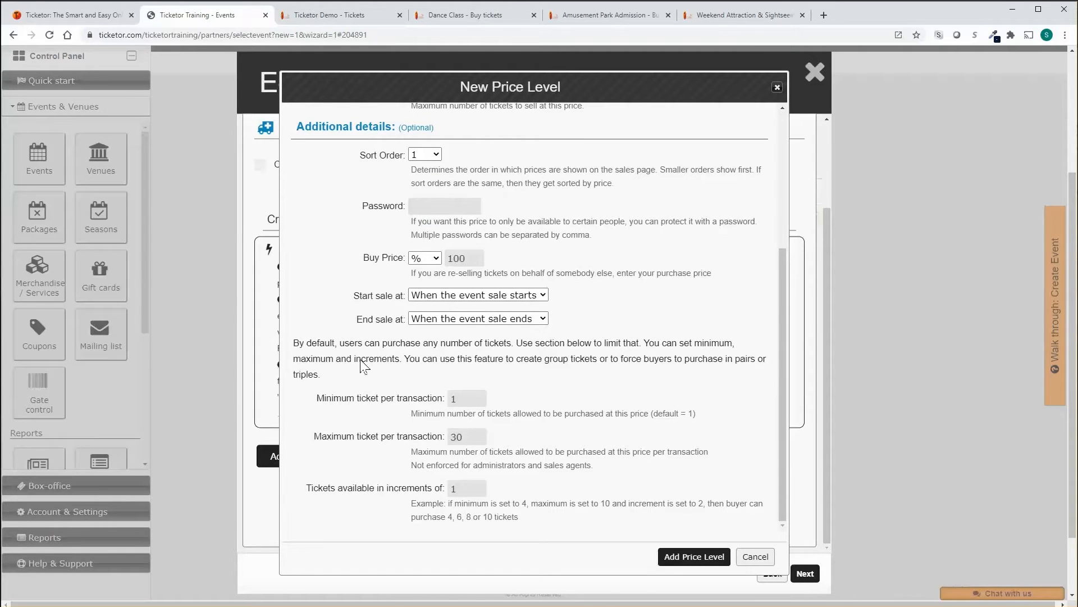
pyautogui.click(433, 296)
pyautogui.click(432, 297)
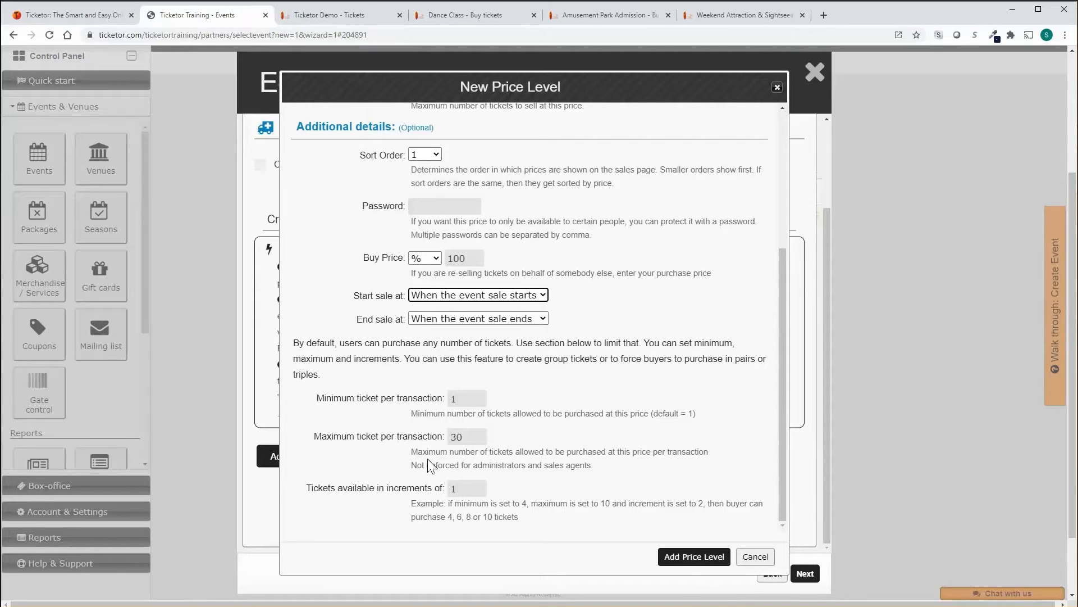
pyautogui.click(691, 557)
# Start a price variation for Singles named Couples with a $15 face price and a $1.5 service charge
pyautogui.click(576, 380)
pyautogui.write('Couples')
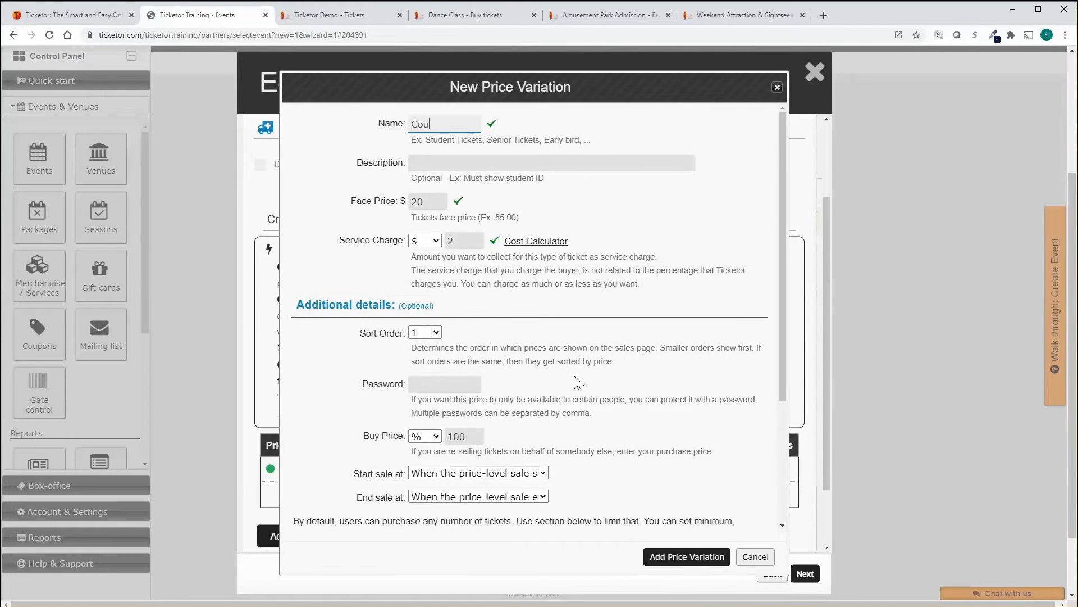
pyautogui.moveTo(431, 203); pyautogui.dragTo(411, 206)
pyautogui.write('15')
pyautogui.moveTo(457, 242); pyautogui.dragTo(444, 240)
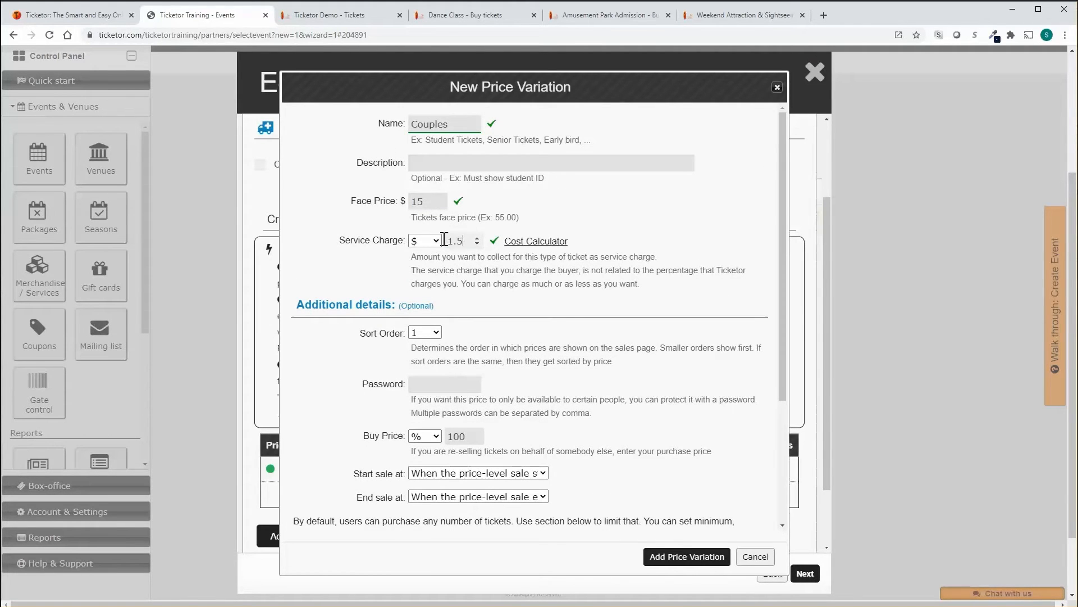
# Set the variation's minimum tickets per transaction and purchase increments to 2, add it and decline adding another variation
pyautogui.scroll(-3, 442, 308)
pyautogui.click(455, 398)
pyautogui.write('2')
pyautogui.doubleClick(447, 489)
pyautogui.write('2')
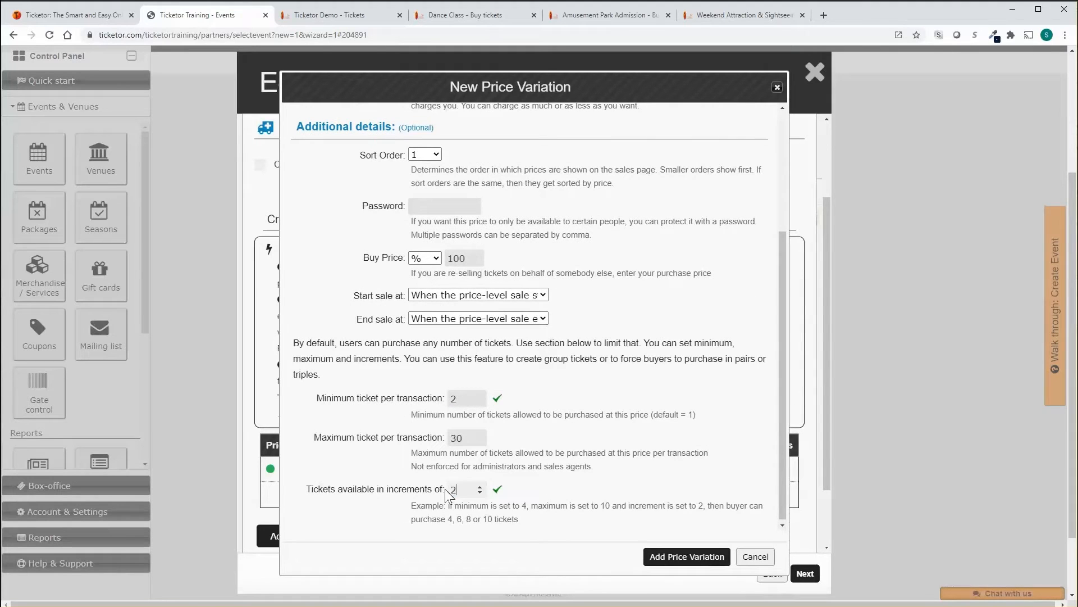
pyautogui.click(686, 556)
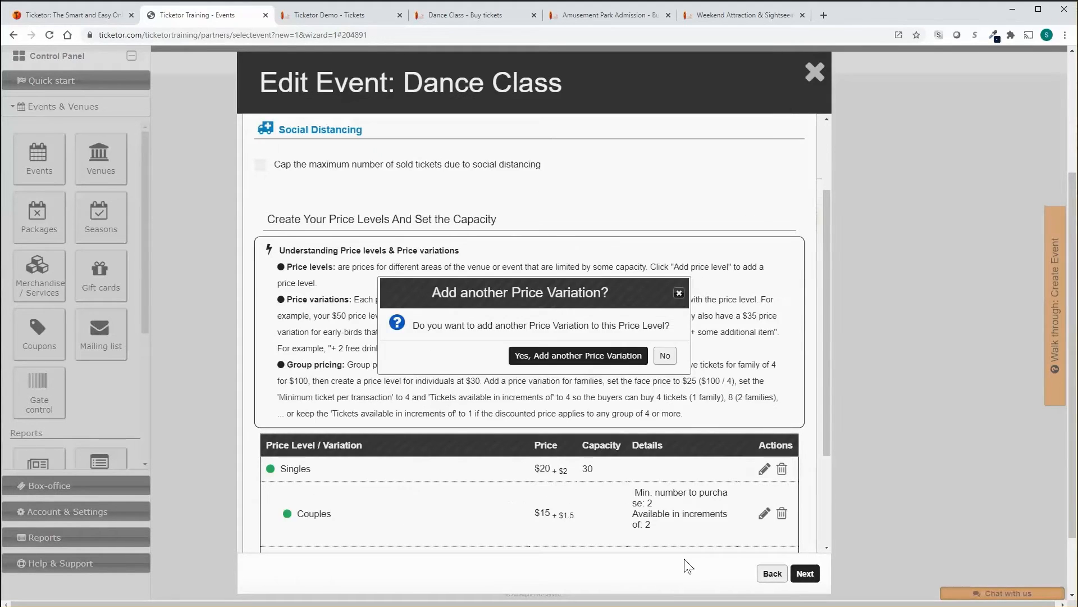
pyautogui.click(664, 355)
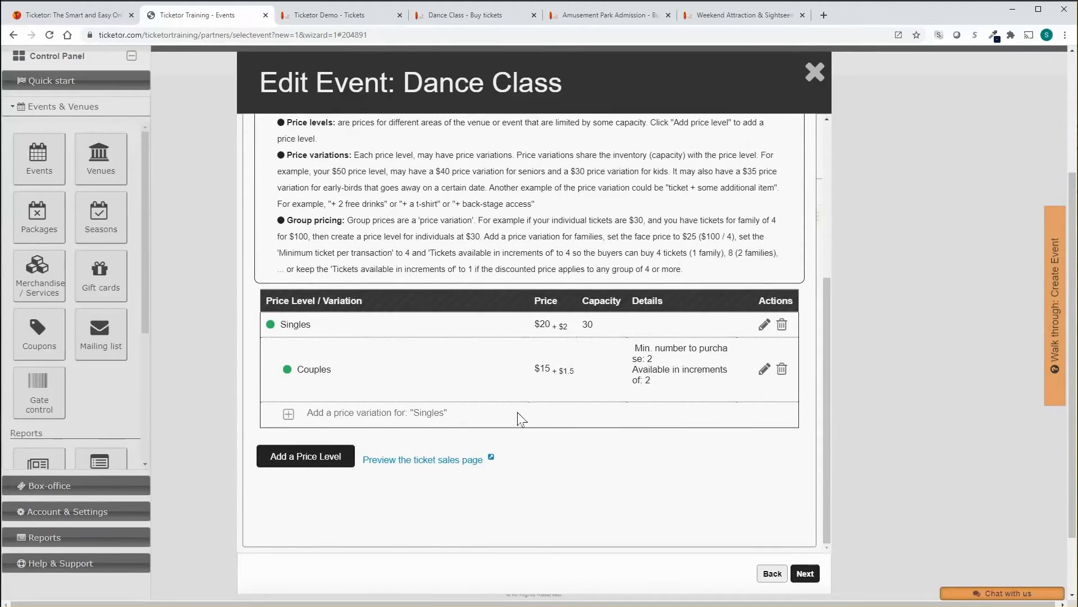
# Continue past pricing, connect a PayPal business account on the Payment Processor page and return to Ticketor
pyautogui.click(803, 572)
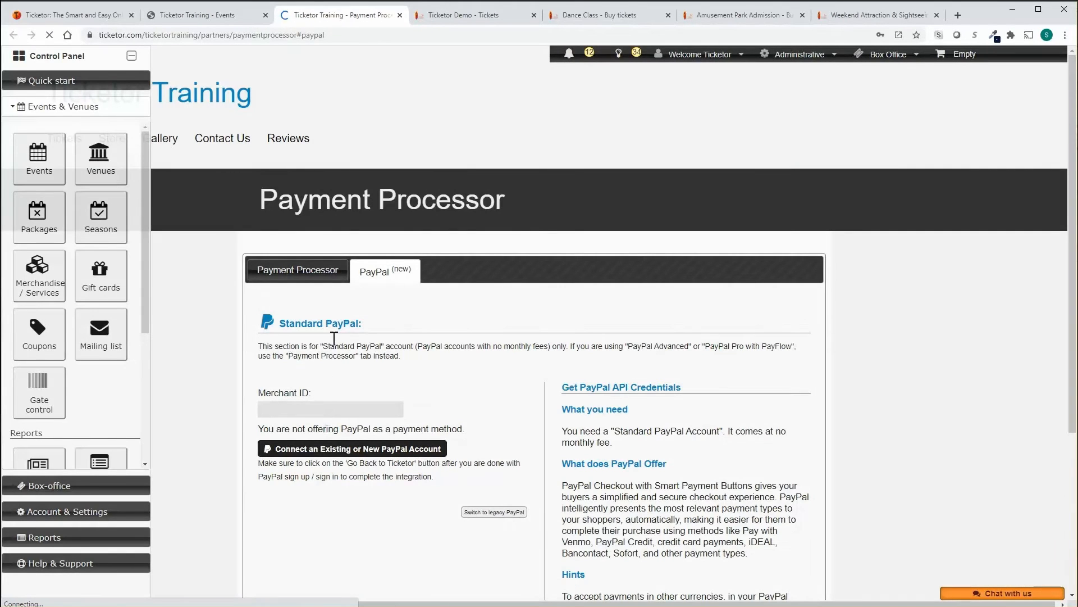
pyautogui.click(321, 449)
pyautogui.doubleClick(432, 189)
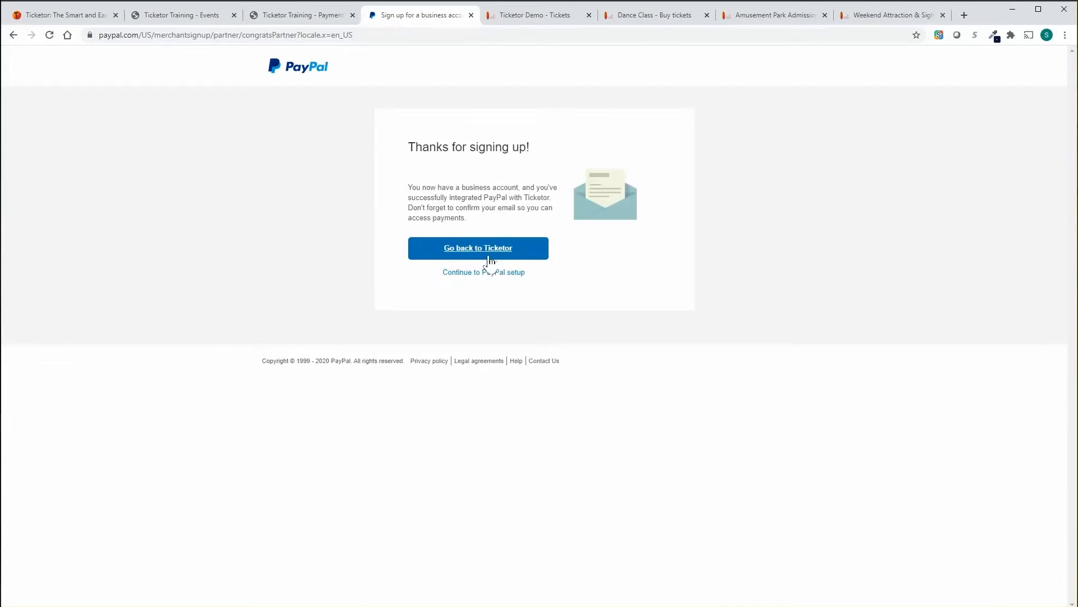
pyautogui.click(481, 248)
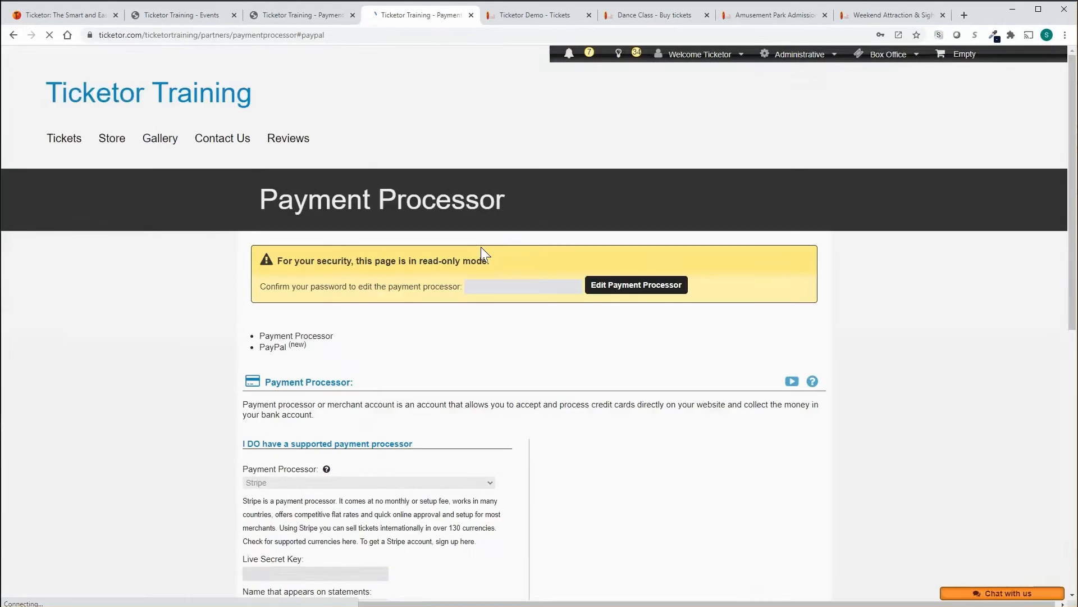
# Check the PayPal connection on the Payment Processor page and complete the remaining Dance Class event wizard pages
pyautogui.scroll(-2, 376, 534)
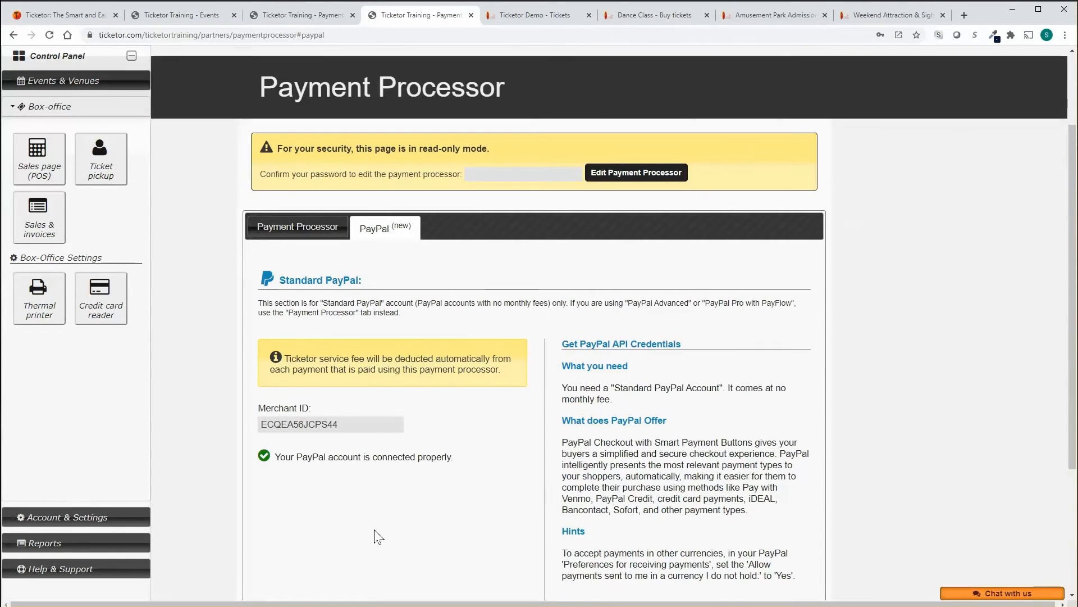
pyautogui.scroll(2, 374, 530)
pyautogui.click(182, 16)
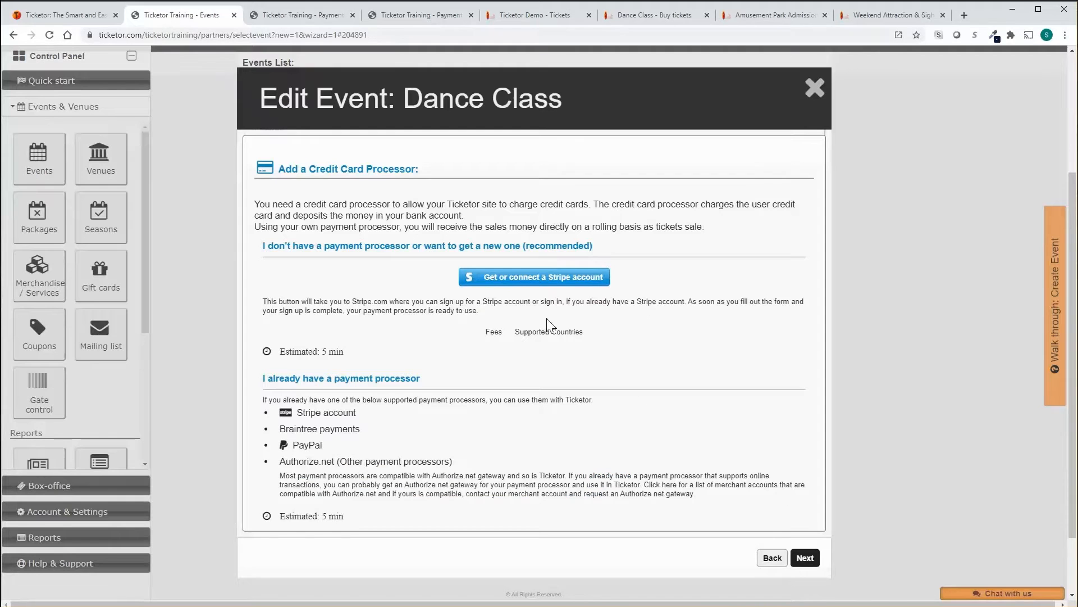
pyautogui.click(805, 557)
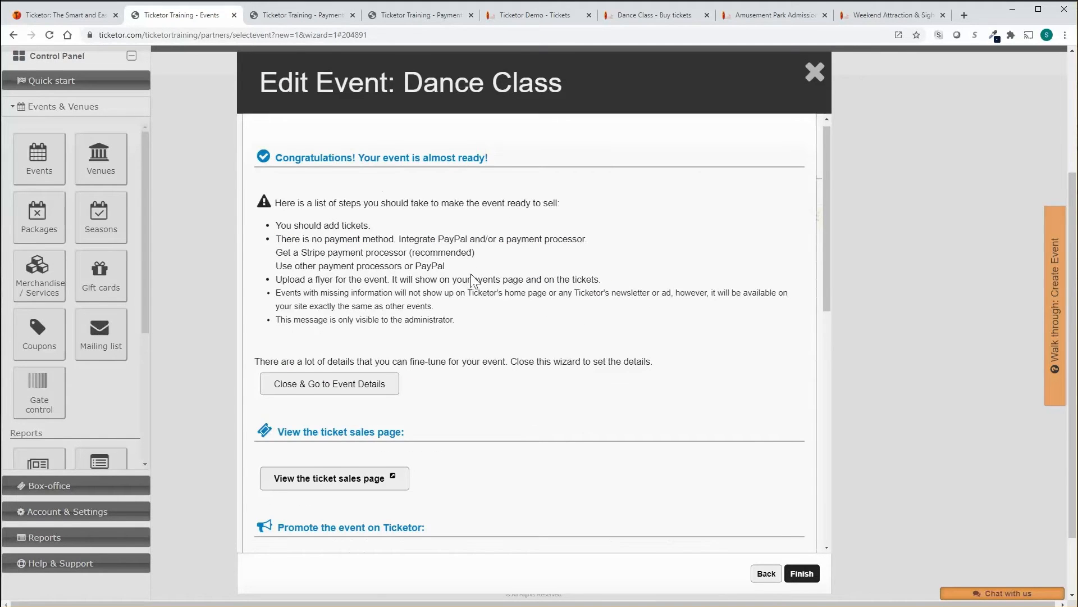
pyautogui.scroll(-7, 429, 396)
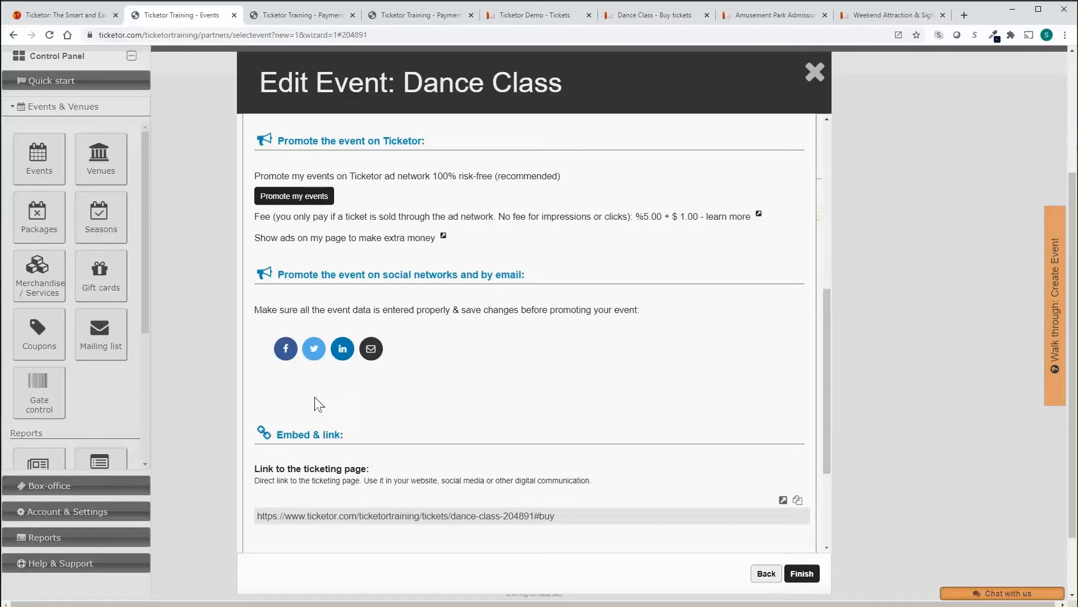
pyautogui.click(802, 573)
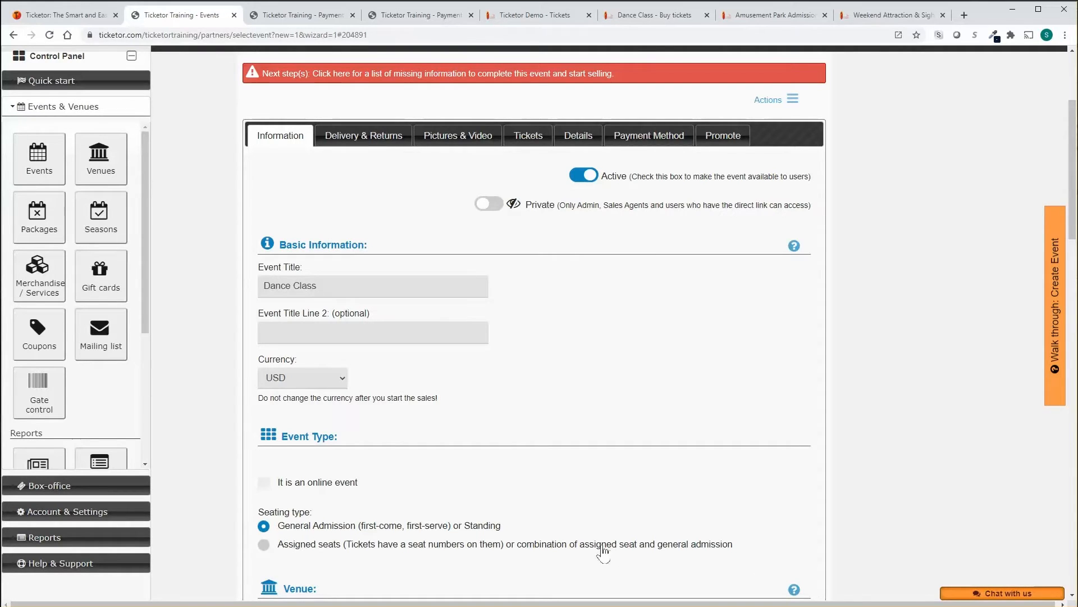
# Review the Dance Class event's basic information, venue and date settings, and its delivery methods, returns and exchange policies
pyautogui.scroll(-1, 528, 412)
pyautogui.scroll(1, 528, 412)
pyautogui.scroll(-9, 528, 412)
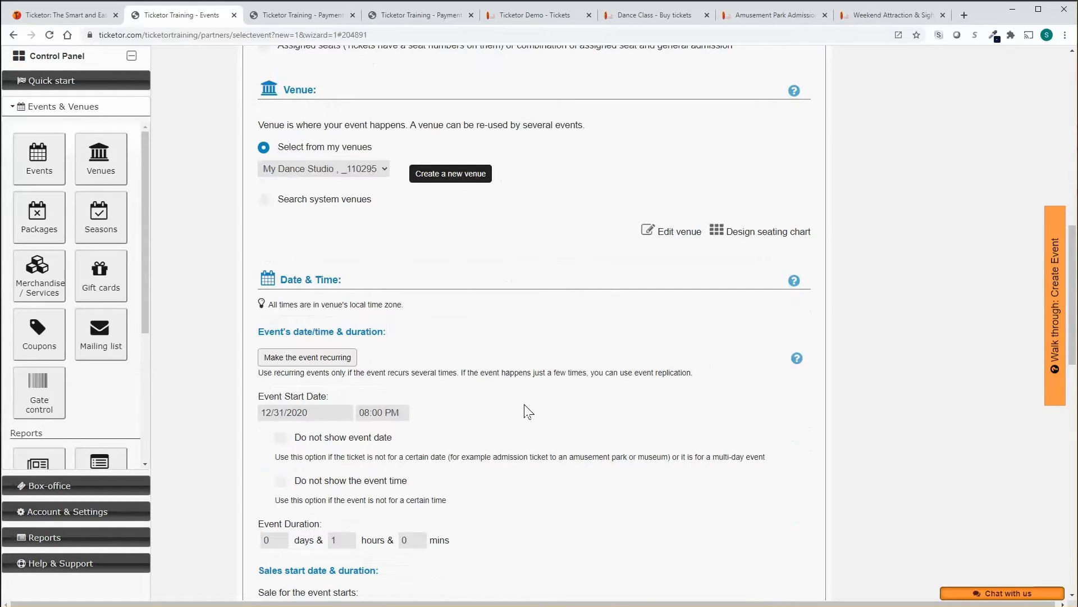
pyautogui.scroll(-1, 528, 411)
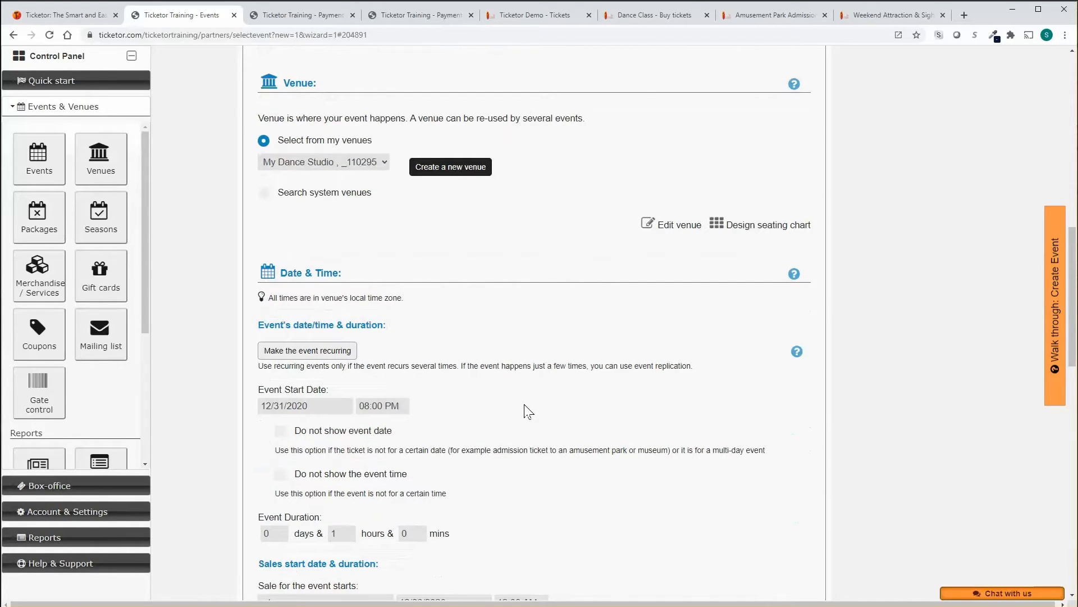
pyautogui.scroll(15, 529, 412)
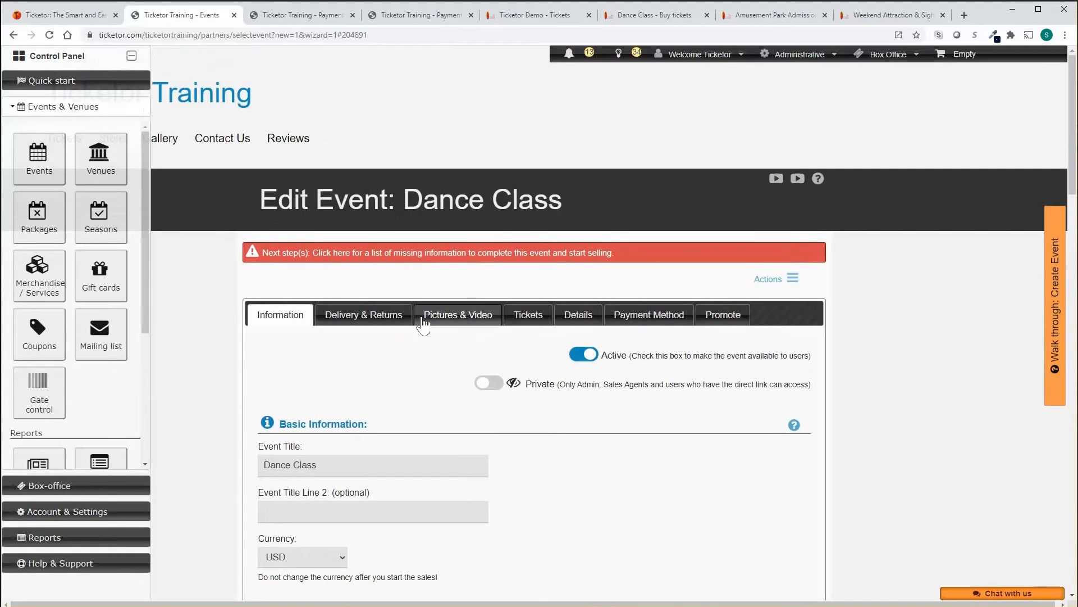
pyautogui.click(387, 318)
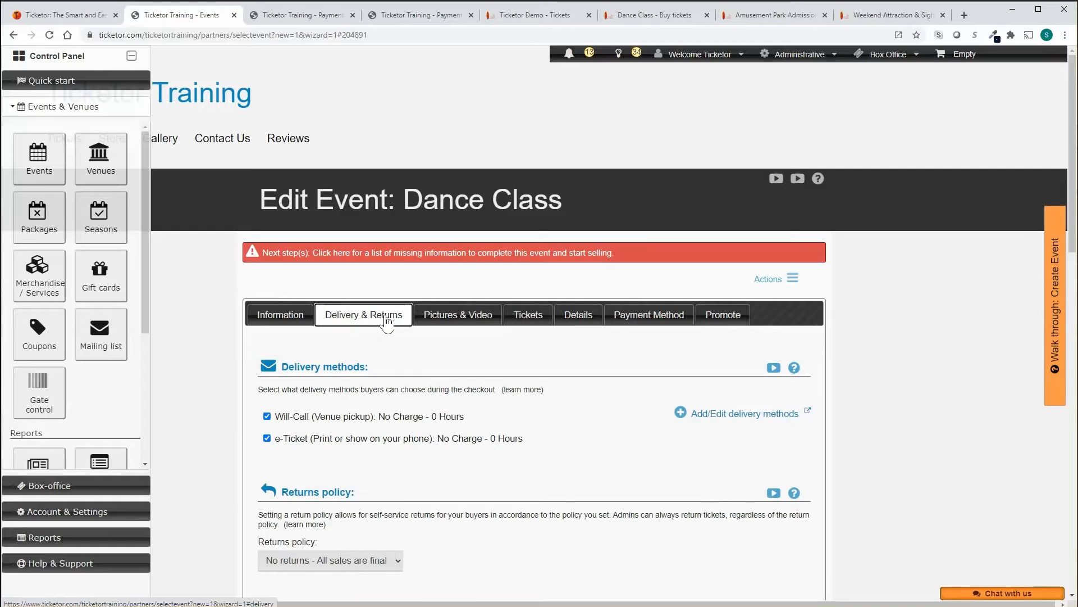
pyautogui.scroll(-5, 392, 357)
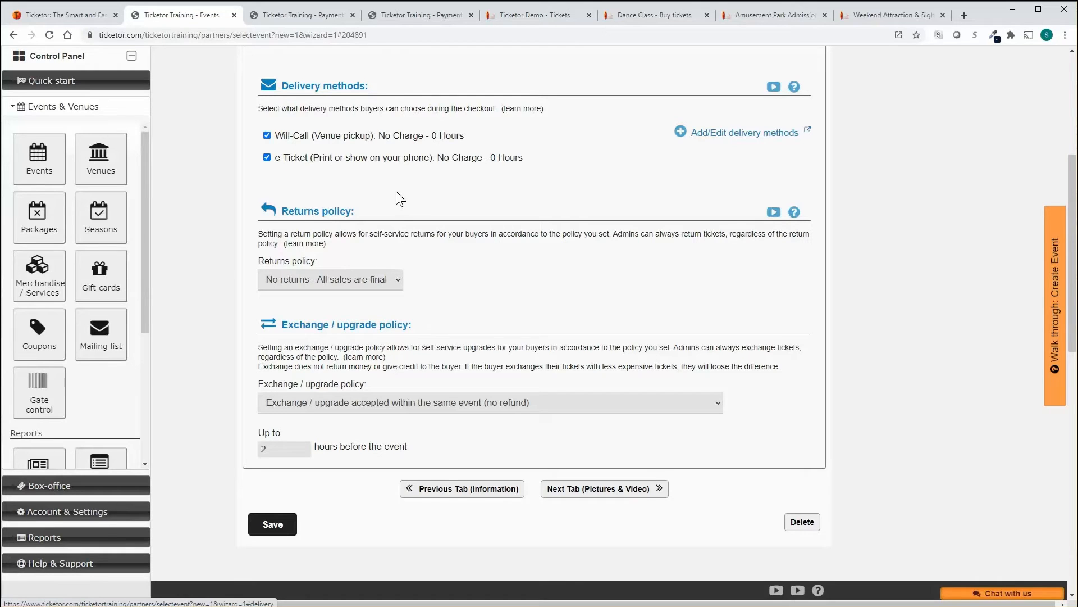
pyautogui.scroll(4, 398, 205)
pyautogui.scroll(1, 443, 233)
# Review the event's detail settings: description, after-purchase notes, options, restrictions, buyer questions and pre-checkout items
pyautogui.click(528, 314)
pyautogui.click(578, 314)
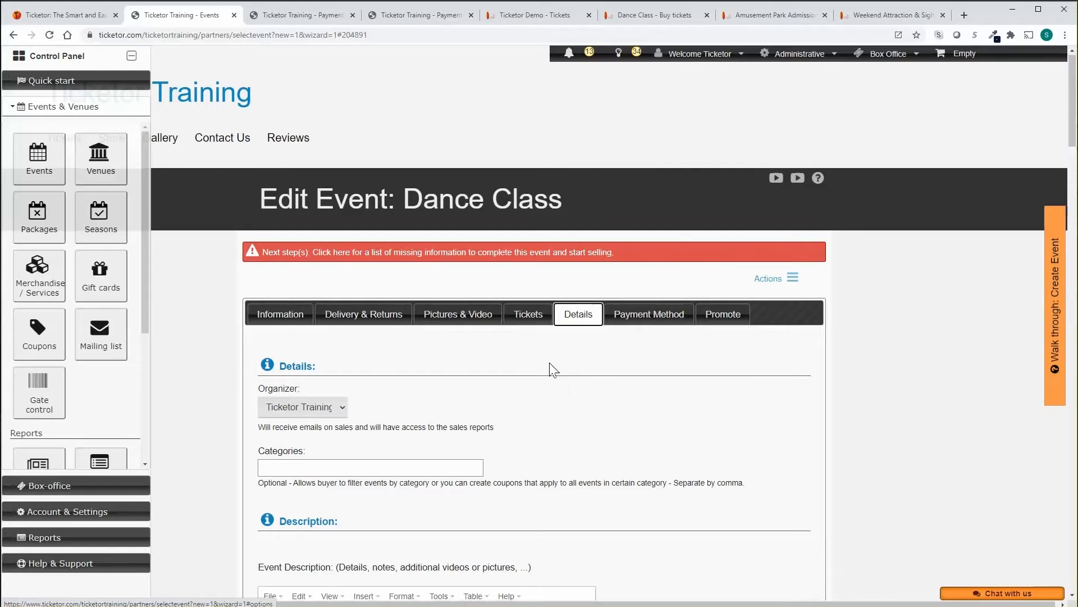
pyautogui.scroll(-4, 554, 369)
pyautogui.scroll(-6, 553, 369)
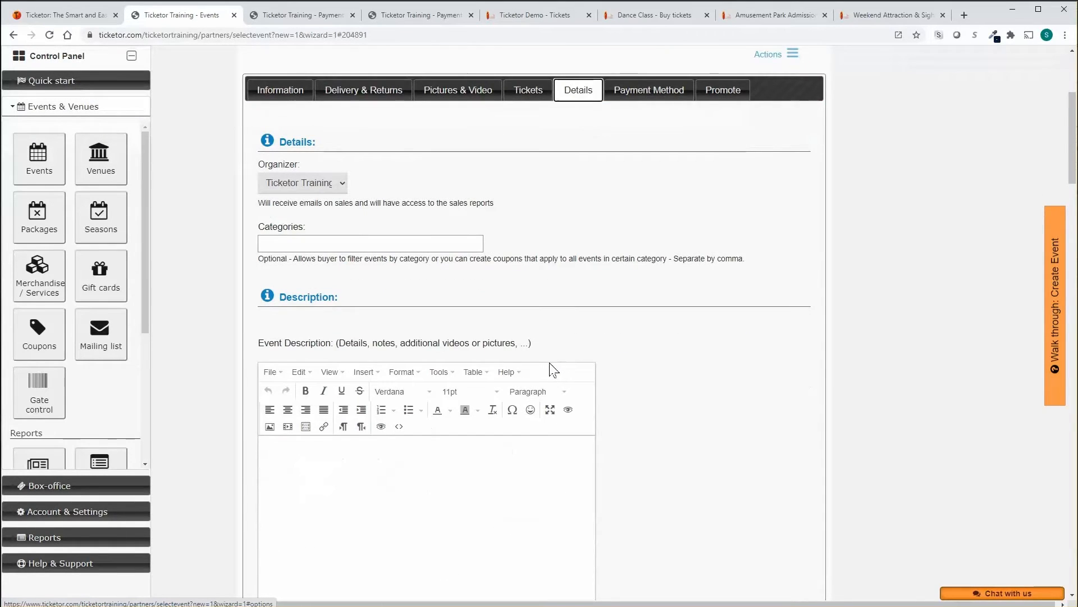
pyautogui.scroll(-6, 553, 369)
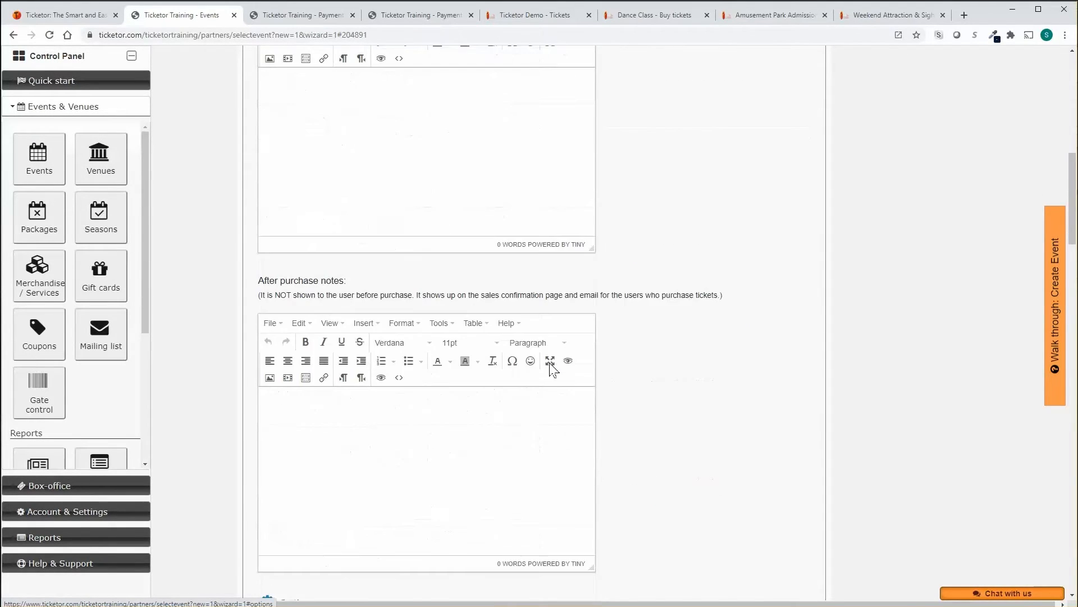
pyautogui.scroll(-5, 553, 371)
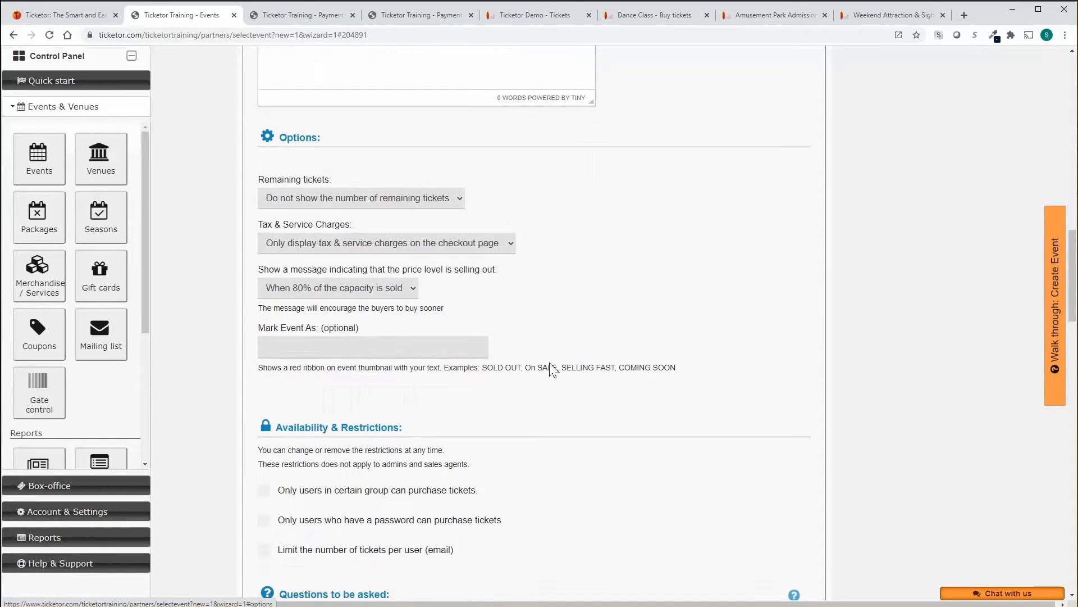
pyautogui.scroll(-6, 551, 363)
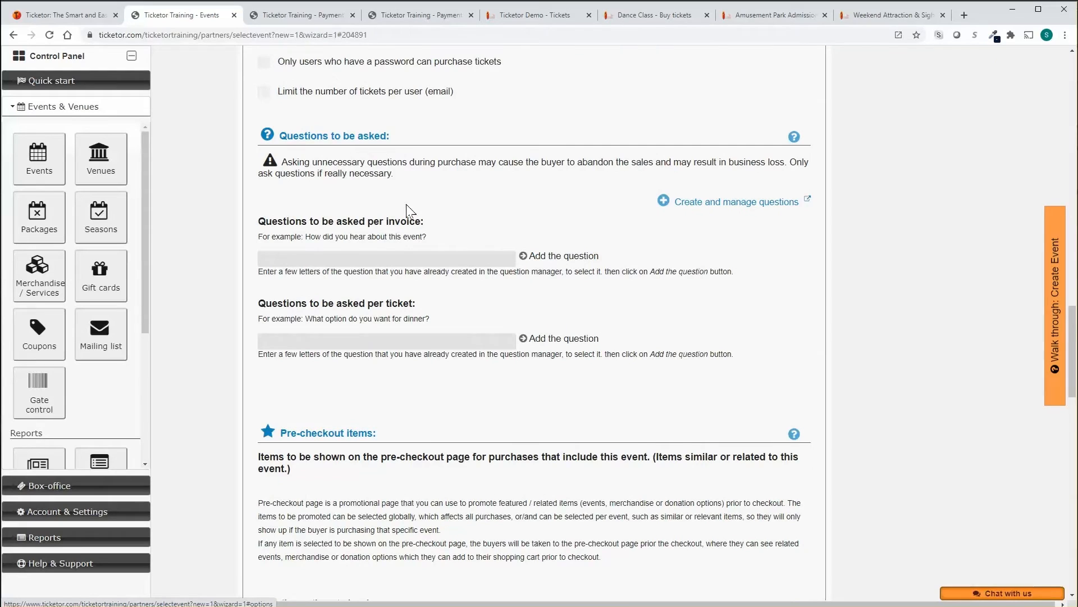
pyautogui.scroll(-3, 412, 291)
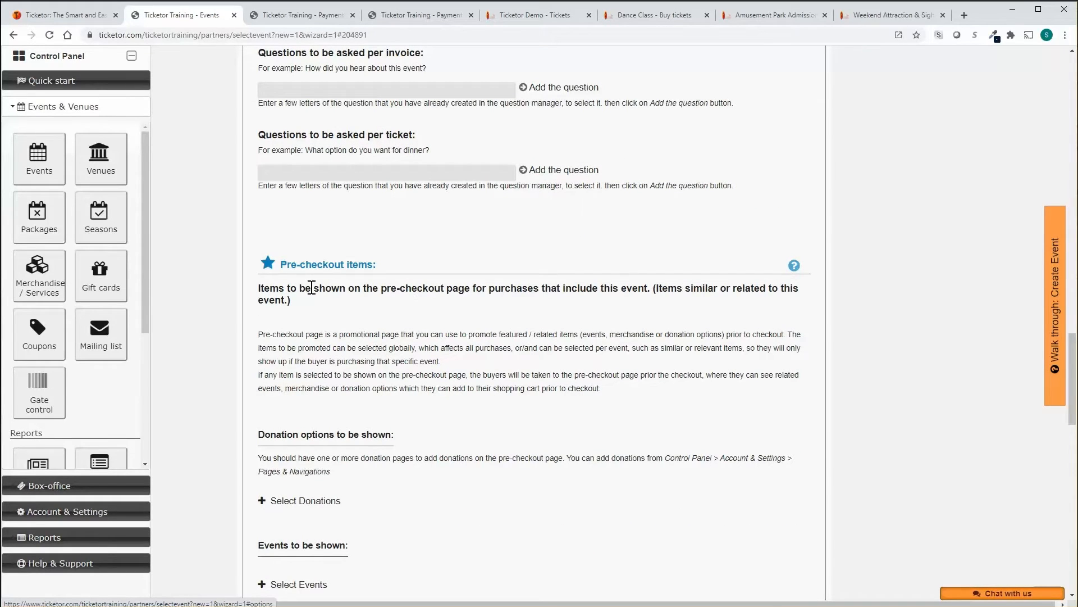
pyautogui.scroll(-1, 381, 343)
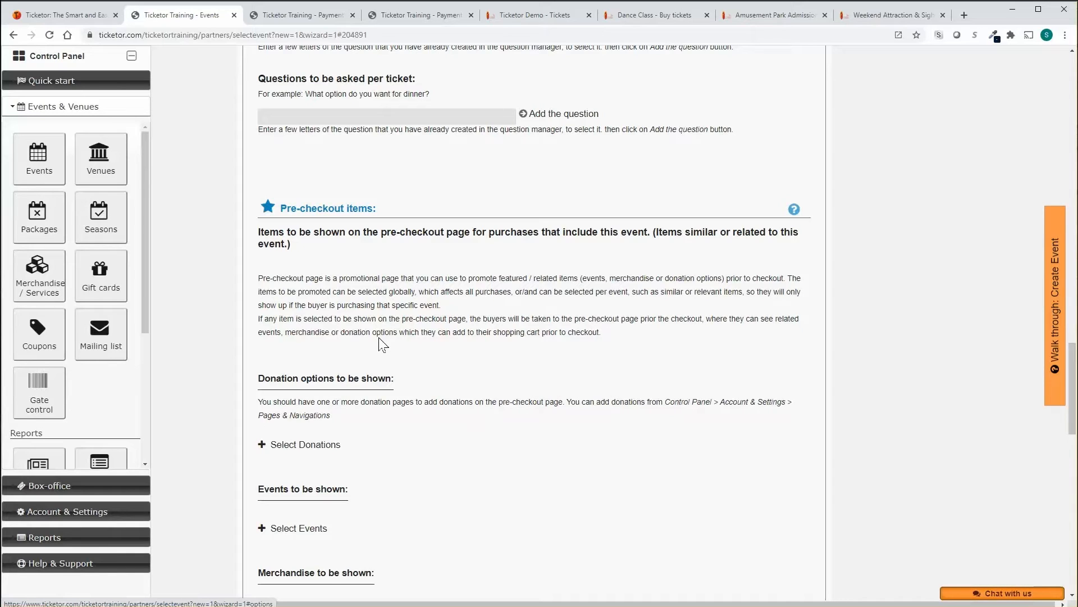
pyautogui.scroll(15, 380, 342)
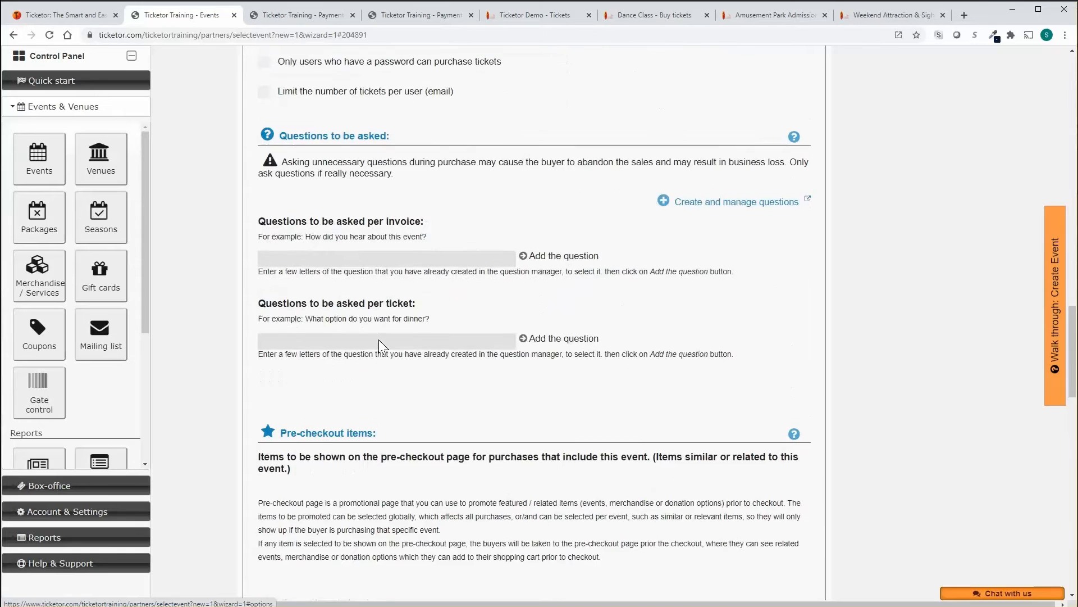
pyautogui.scroll(10, 379, 343)
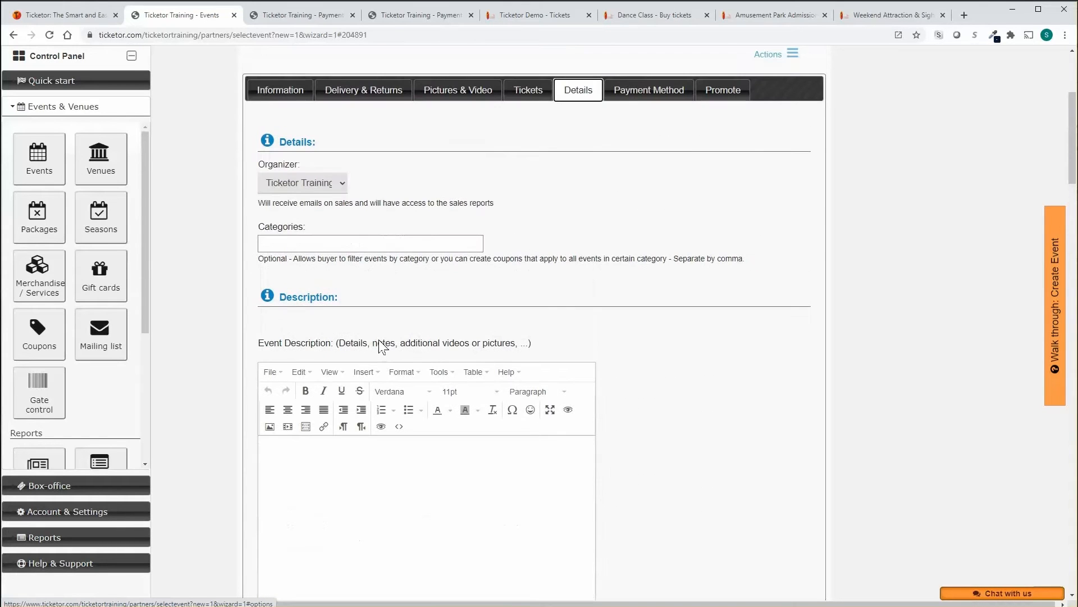
pyautogui.click(285, 94)
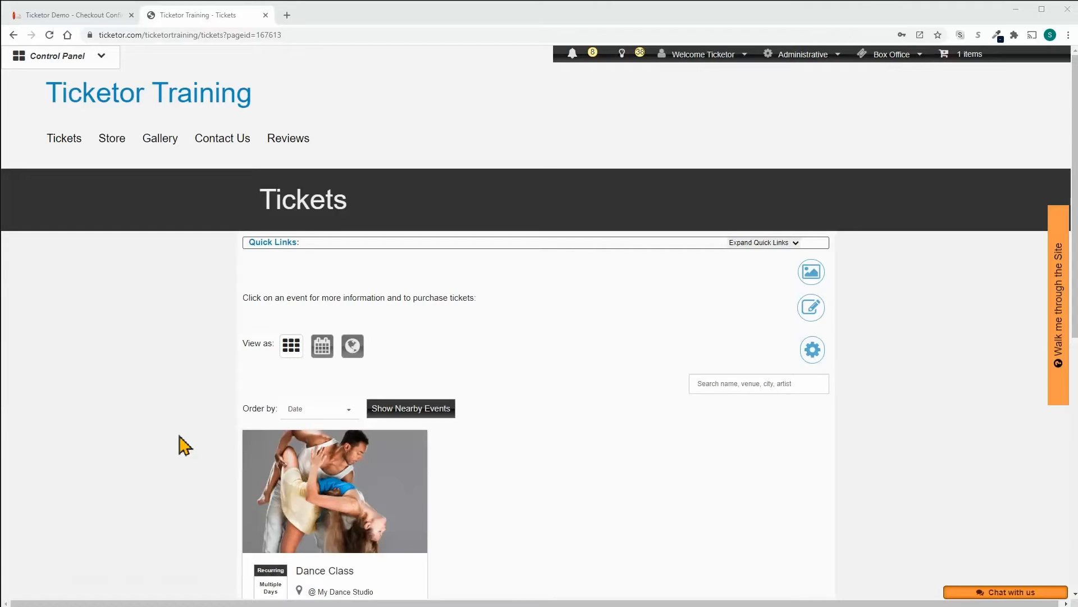
# Open the site pages manager and add a new Donation Page titled "Donate to us"
pyautogui.click(74, 58)
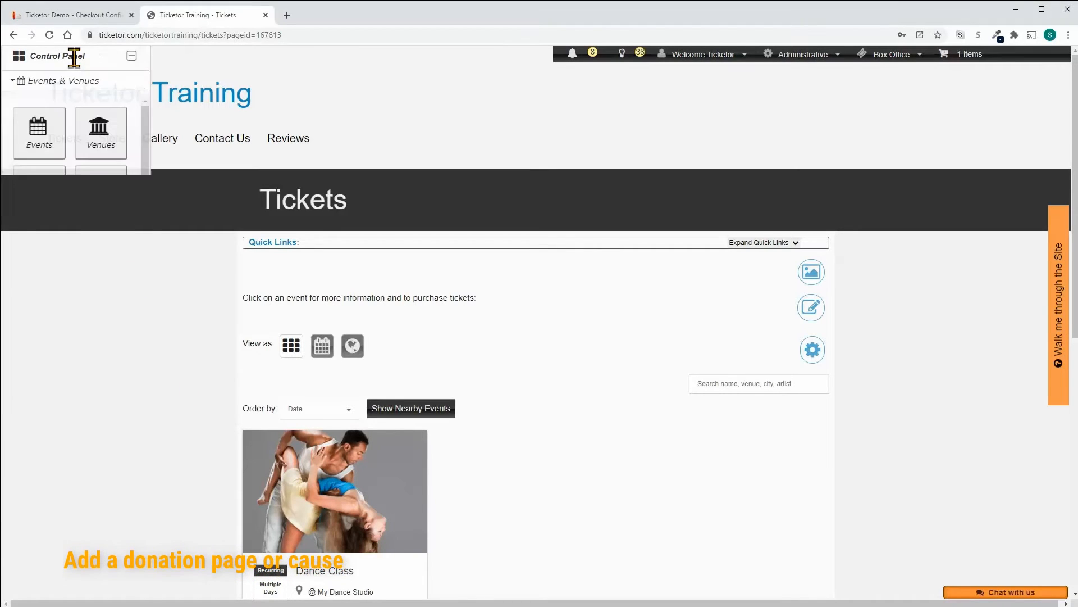
pyautogui.click(51, 514)
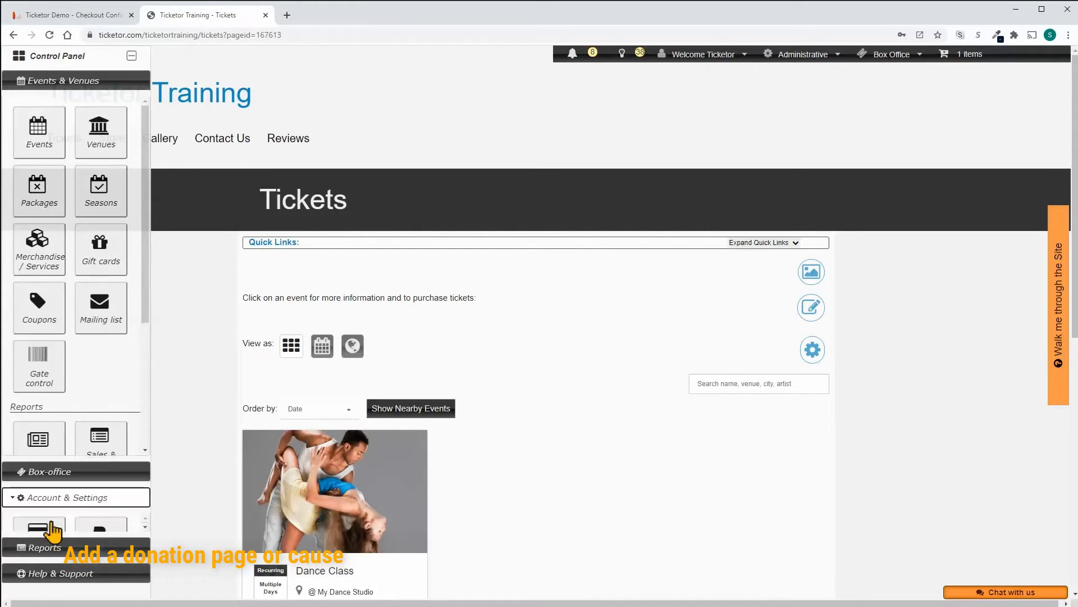
pyautogui.click(115, 267)
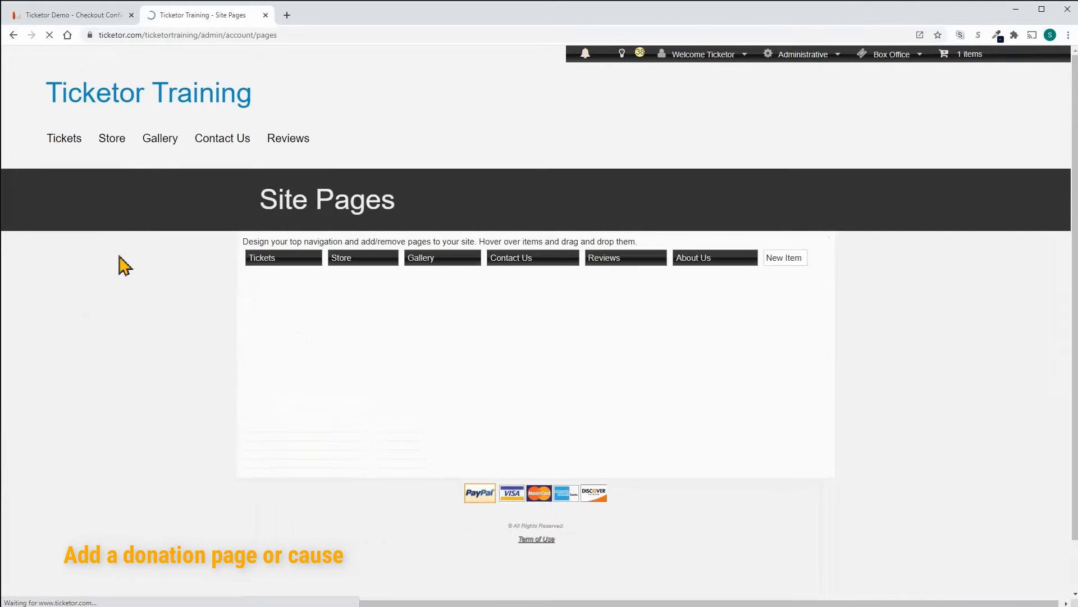
pyautogui.click(787, 259)
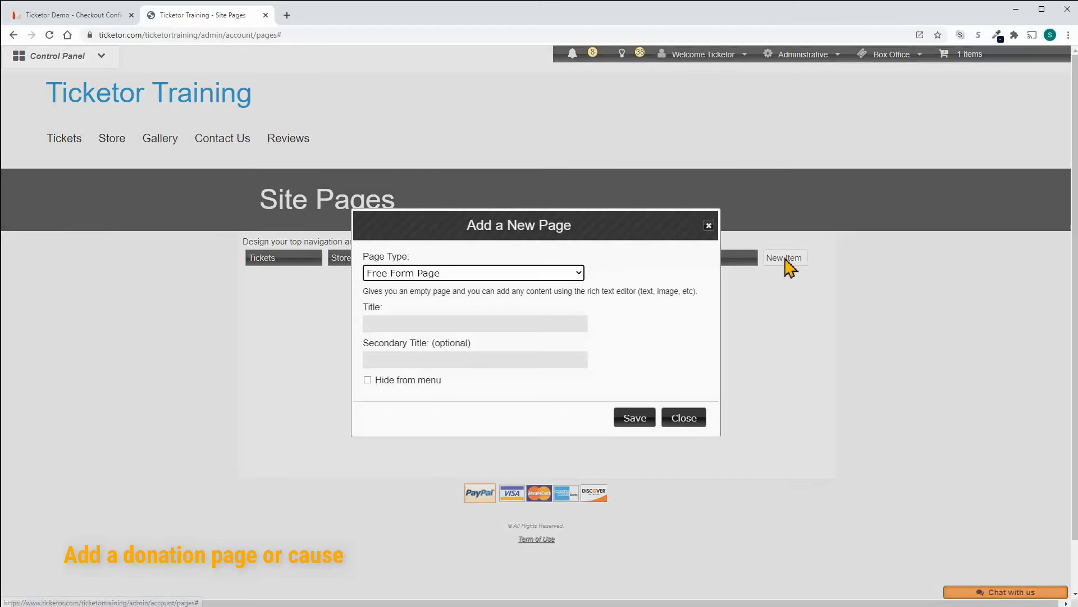
pyautogui.click(530, 274)
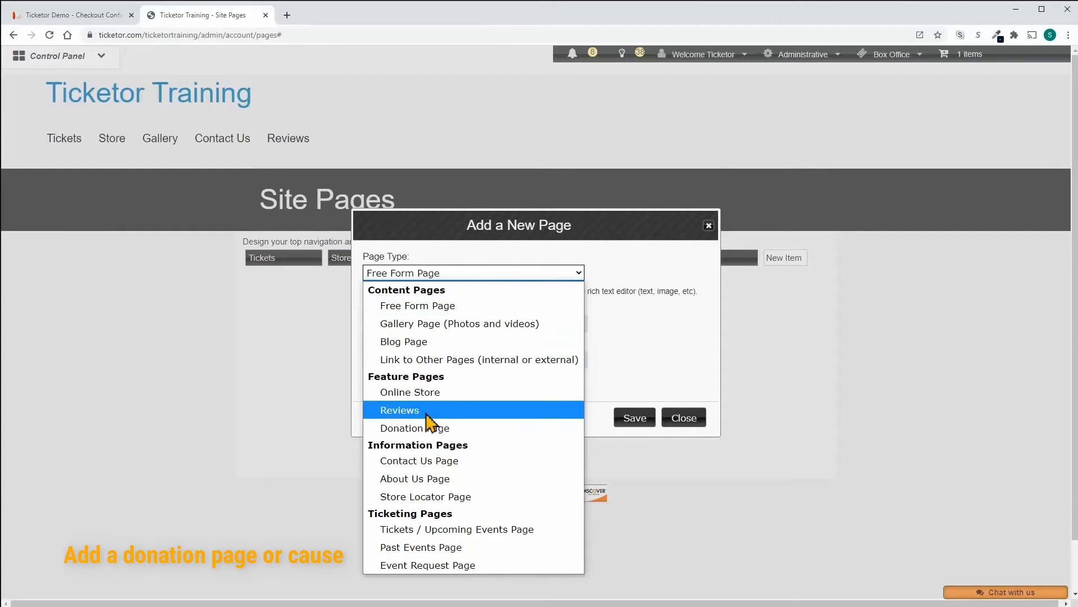
pyautogui.click(425, 428)
pyautogui.click(419, 325)
pyautogui.click(414, 341)
pyautogui.click(633, 421)
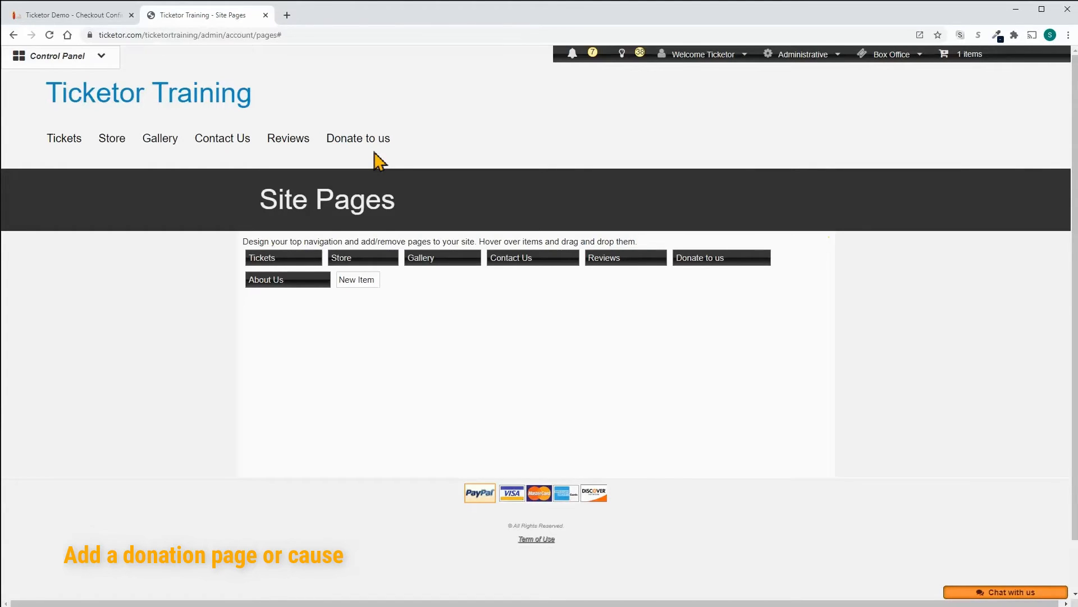
# Edit the Donate to us page and write a description with "Why donate to us?" and "What we do:", each followed by "..."
pyautogui.click(359, 147)
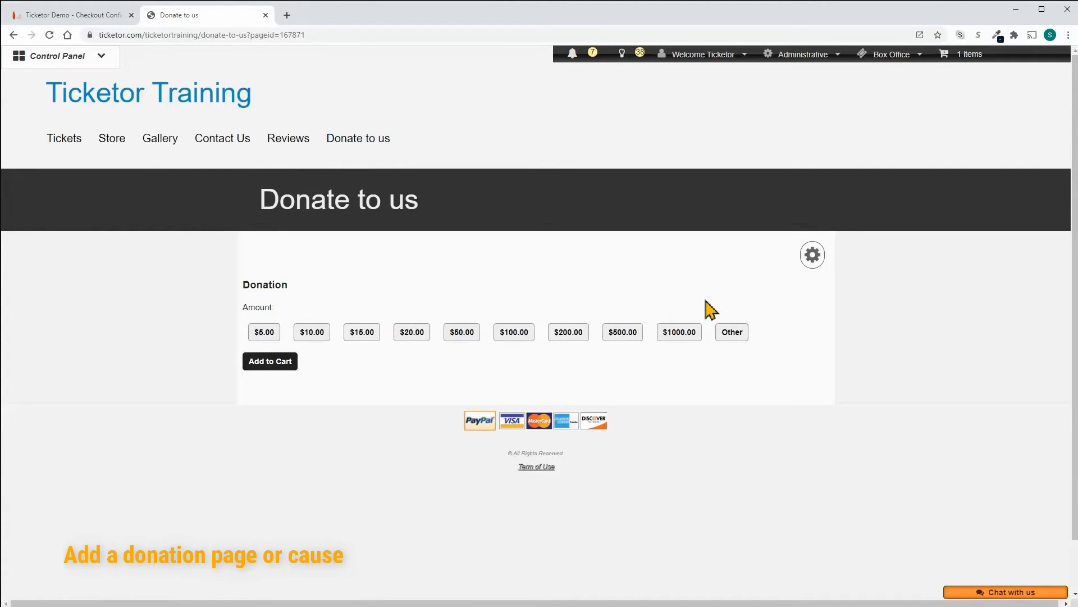
pyautogui.click(813, 257)
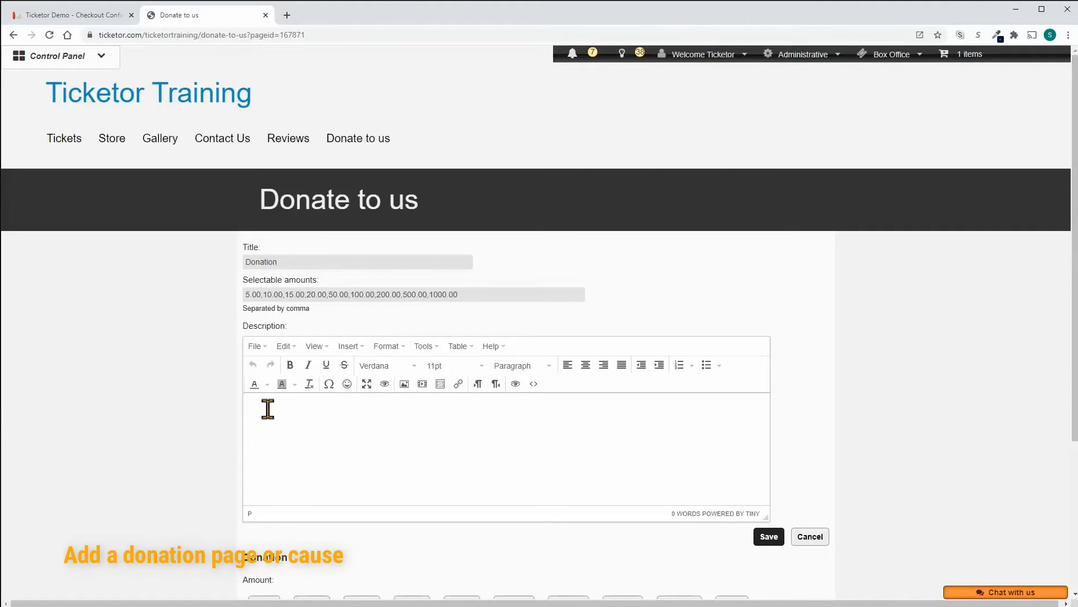
pyautogui.click(268, 409)
pyautogui.write('Why donate to us? ')
pyautogui.write('...')
pyautogui.press('Return')
pyautogui.write('What we do.')
pyautogui.press('Return')
pyautogui.press('BackSpace')
pyautogui.write(':')
# Format "Why donate to us?" and "What we do:" in the description as orange headings
pyautogui.hotkey('shift', 'Home')
pyautogui.click(543, 365)
pyautogui.click(527, 401)
pyautogui.press('Up')
pyautogui.press('Up')
pyautogui.hotkey('shift', 'End')
pyautogui.click(519, 366)
pyautogui.click(515, 402)
pyautogui.click(268, 384)
pyautogui.click(231, 422)
pyautogui.moveTo(370, 464); pyautogui.dragTo(249, 465)
pyautogui.click(254, 385)
pyautogui.click(315, 444)
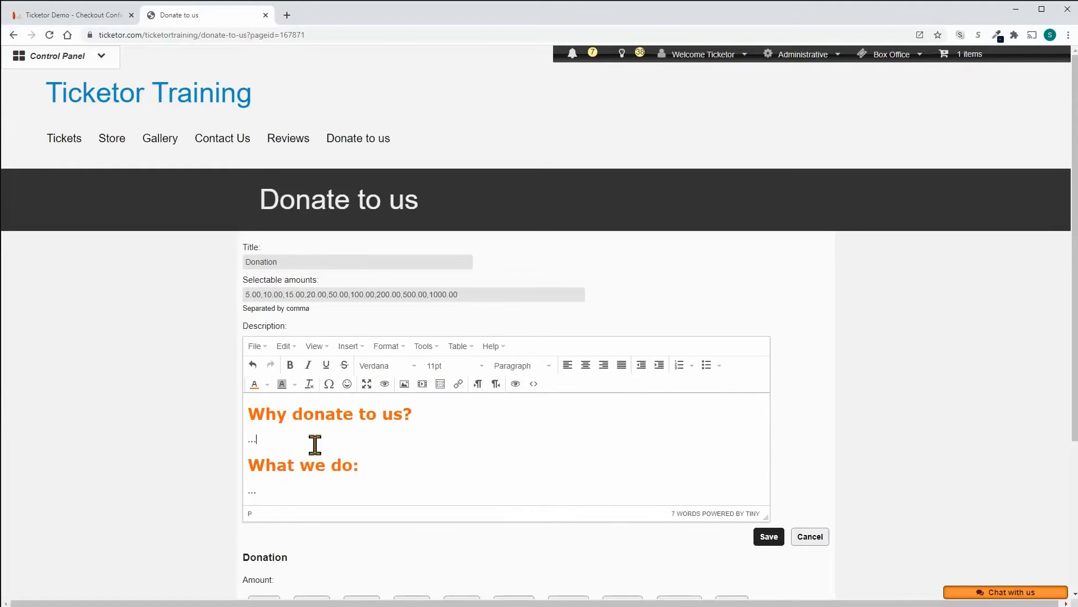
# Insert a reduced, centred picture of red-painted hands below the description text and save the donation page
pyautogui.scroll(-2, 314, 444)
pyautogui.click(486, 272)
pyautogui.click(666, 308)
pyautogui.click(258, 267)
pyautogui.click(579, 369)
pyautogui.moveTo(754, 382); pyautogui.dragTo(567, 318)
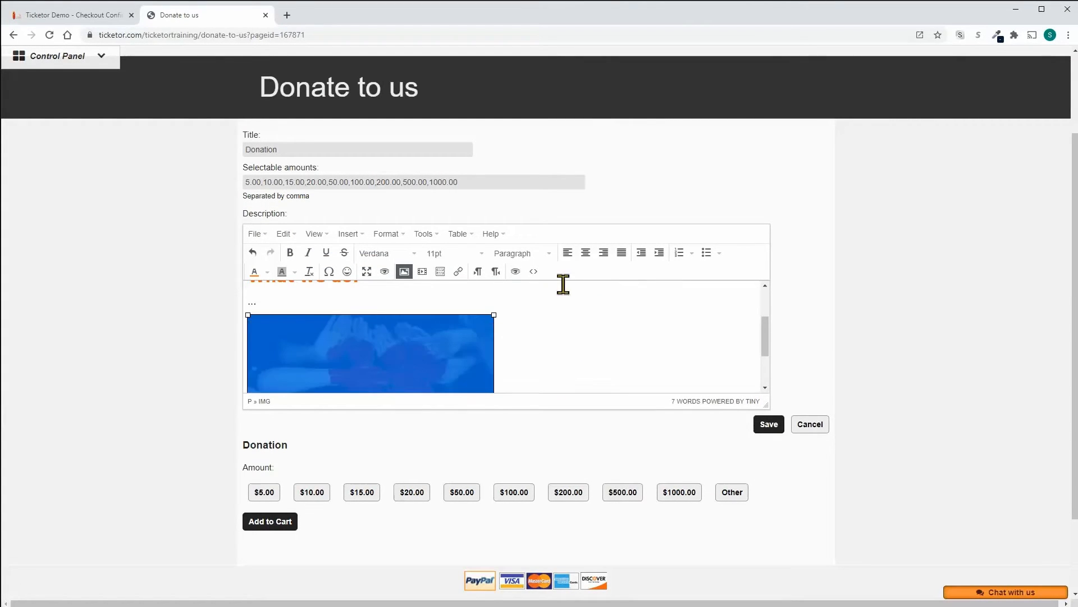
pyautogui.click(585, 253)
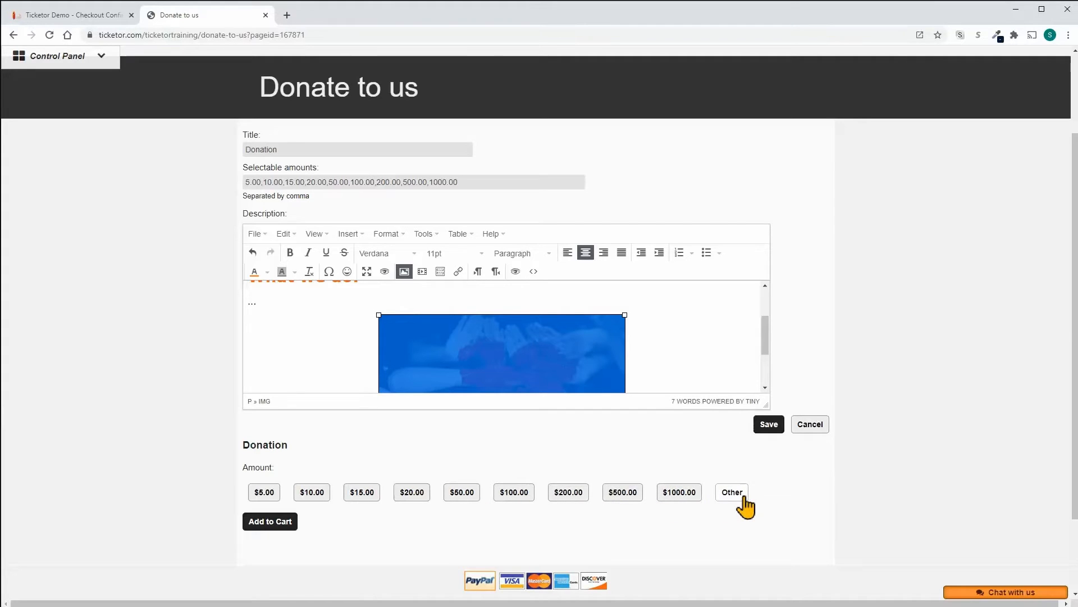
pyautogui.click(776, 428)
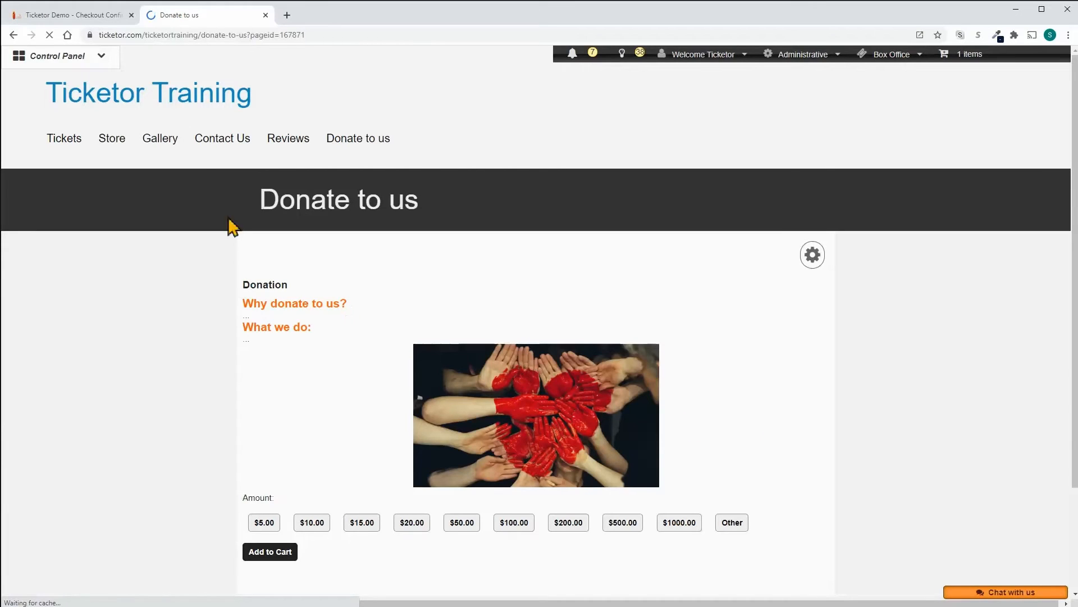
# Add a $20.00 donation to the shopping cart from the Donate to us page
pyautogui.click(322, 36)
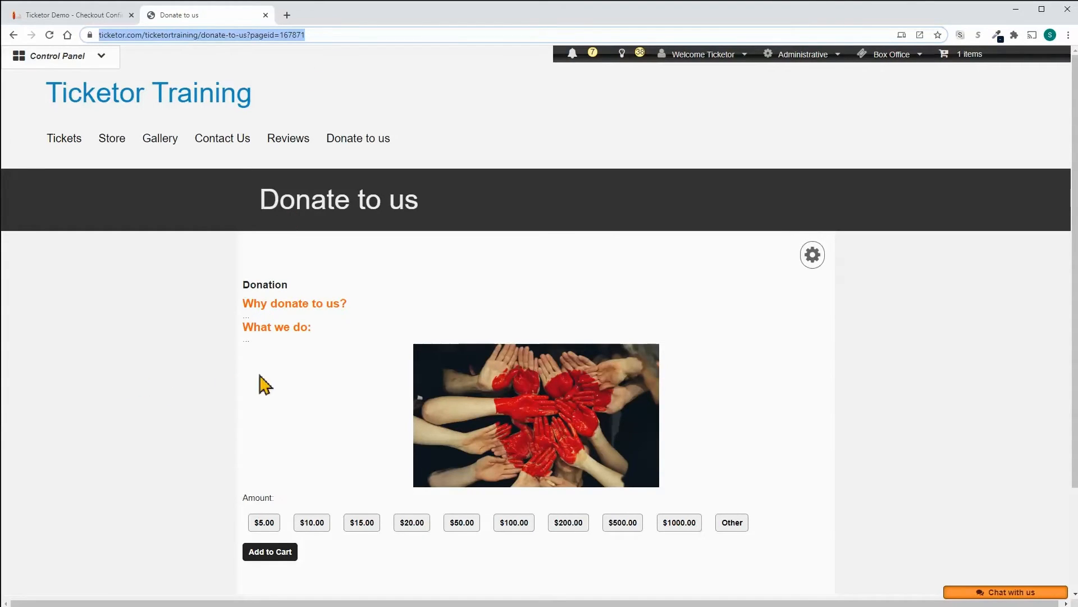
pyautogui.click(411, 524)
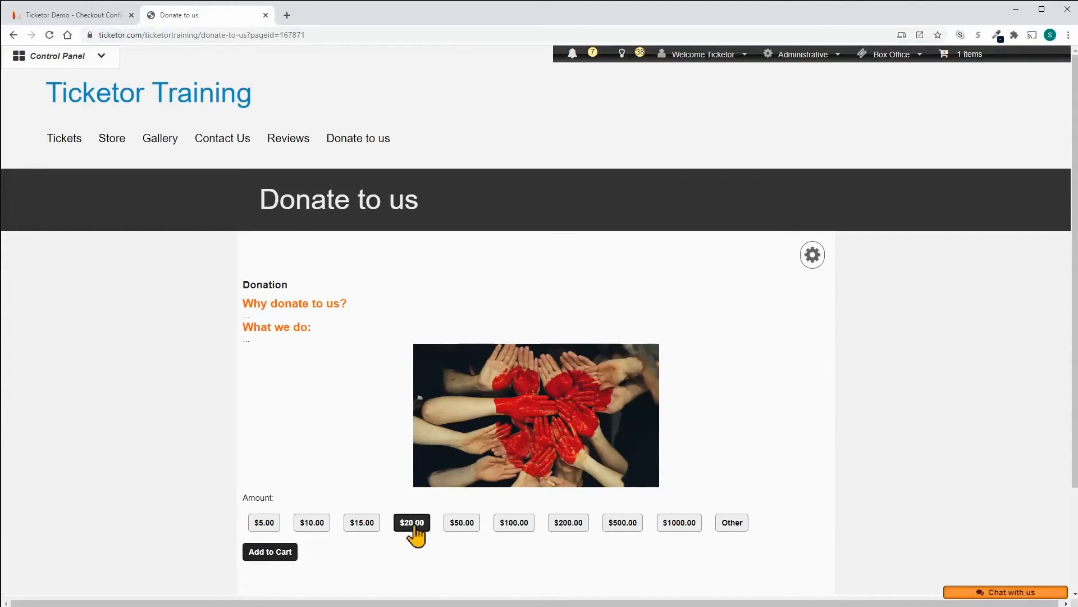
pyautogui.click(287, 557)
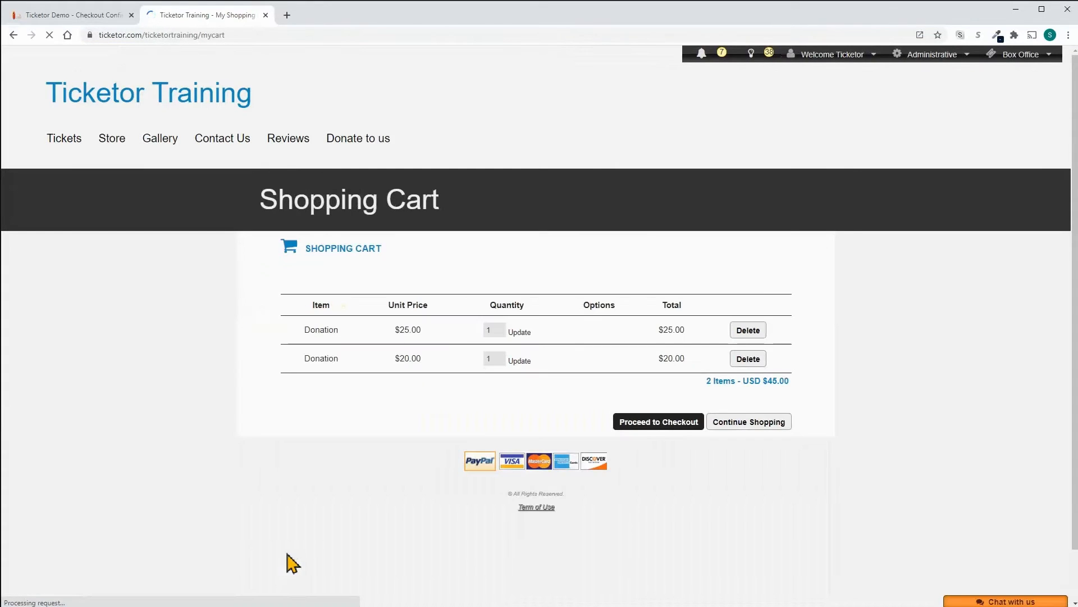
# Empty the shopping cart by deleting both the $25.00 and the $20.00 donation
pyautogui.click(752, 335)
pyautogui.click(750, 336)
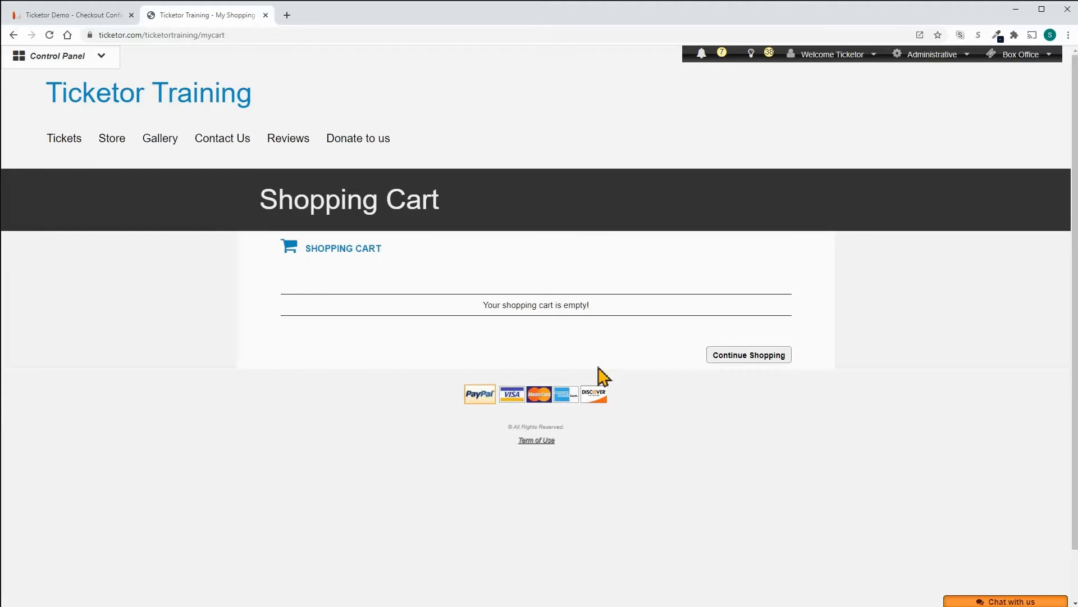
# Open the site settings and go to the Pre-checkout items section of the Options
pyautogui.click(67, 57)
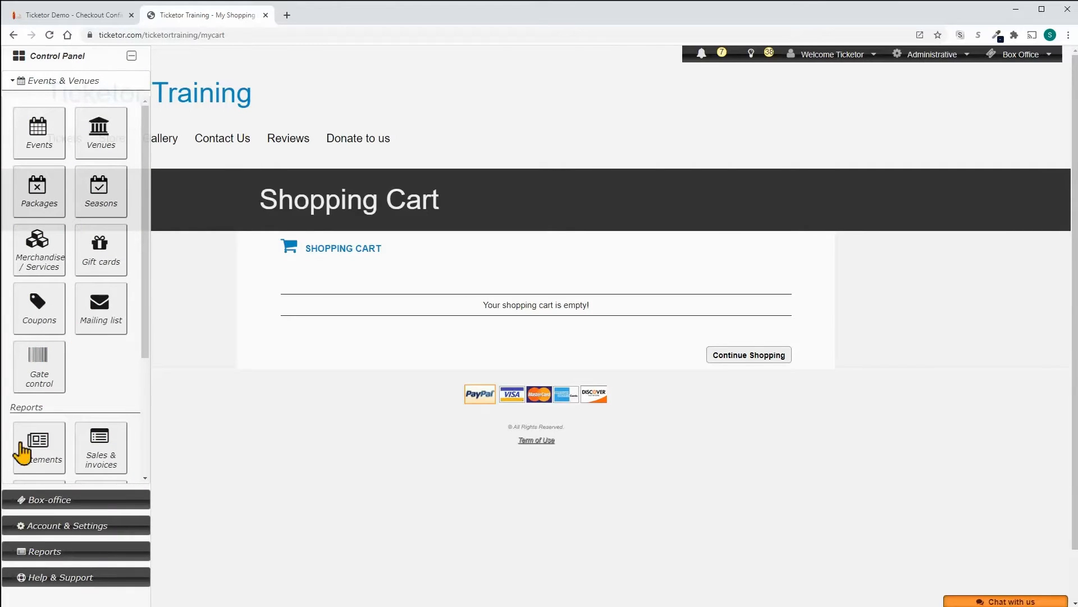
pyautogui.click(60, 528)
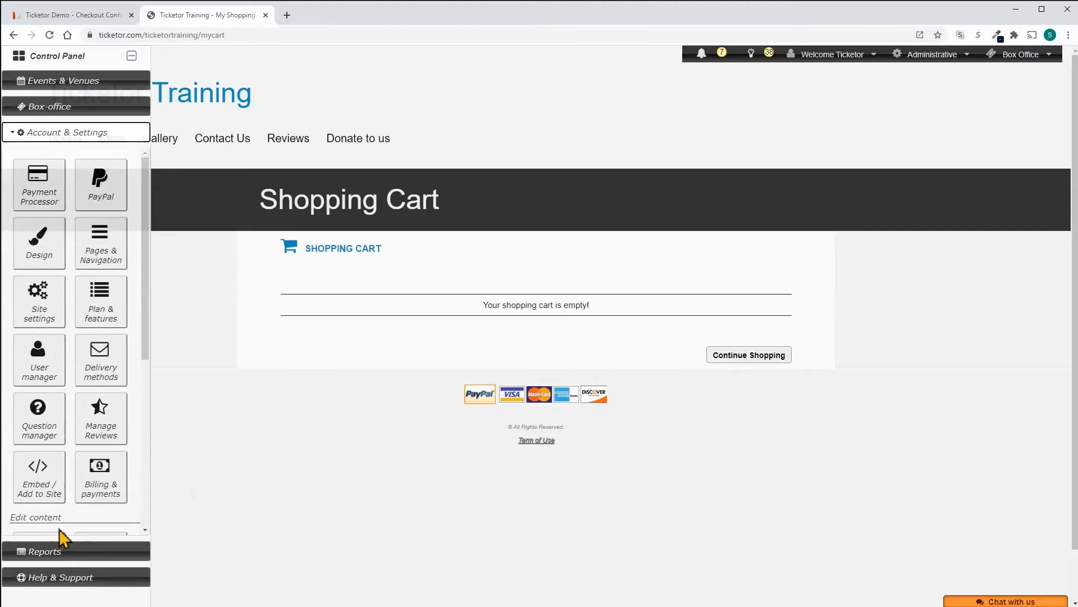
pyautogui.click(52, 318)
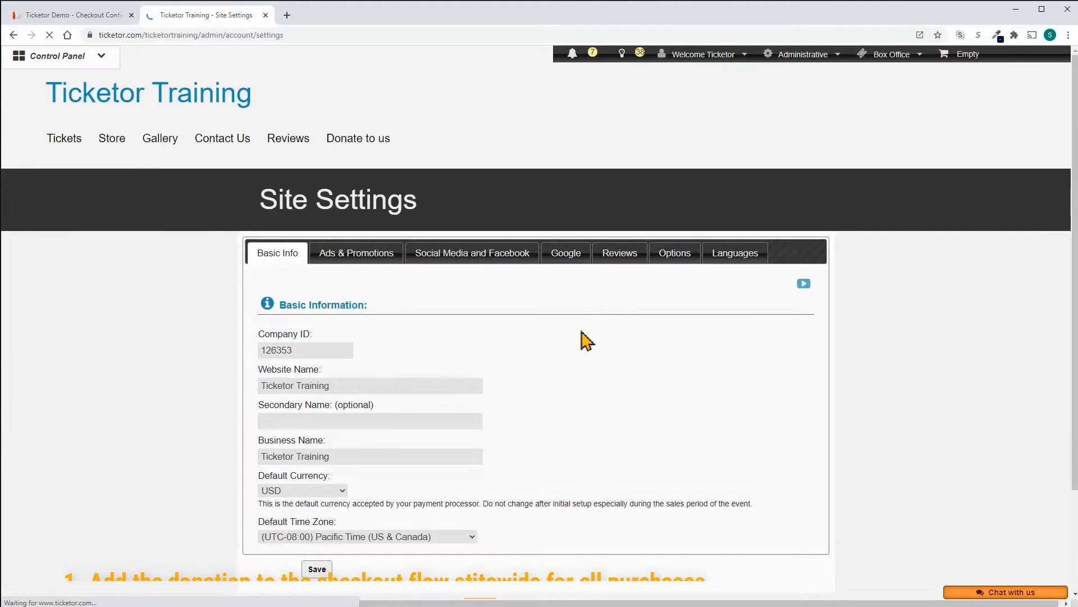
pyautogui.click(676, 261)
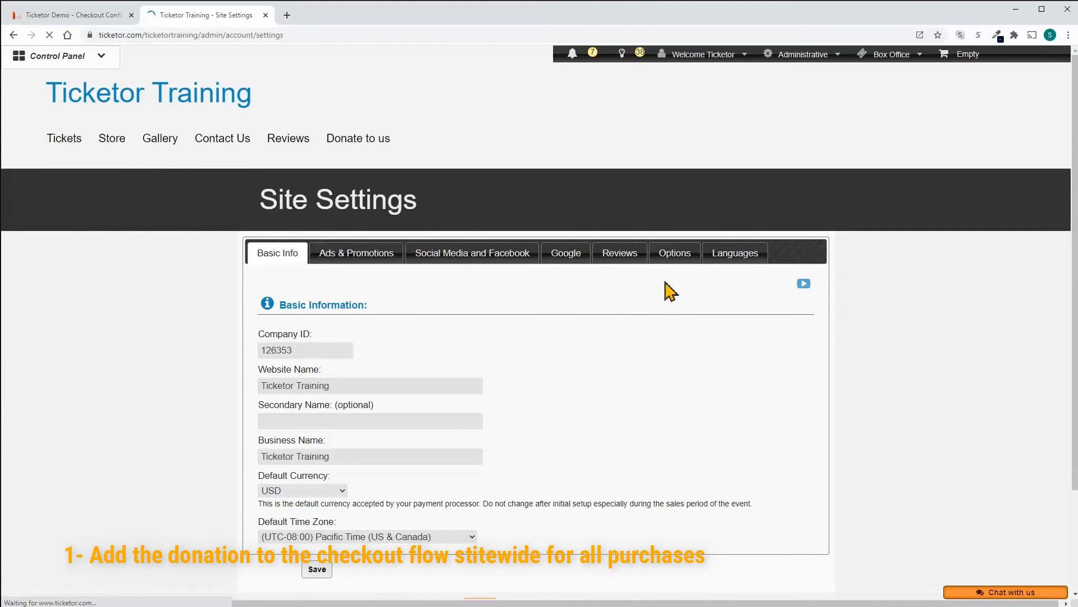
pyautogui.scroll(-10, 626, 320)
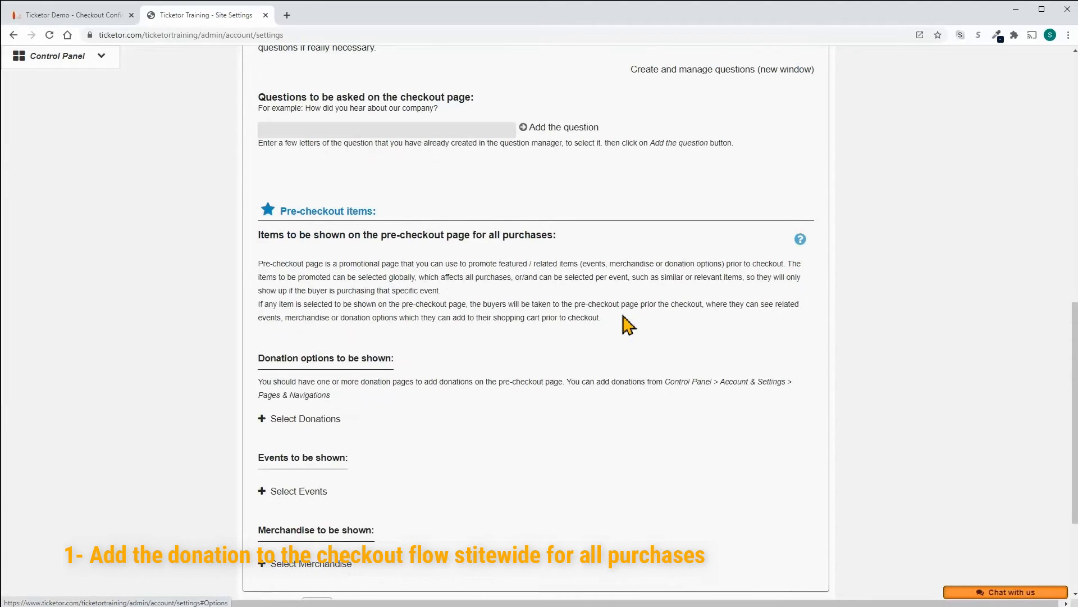
pyautogui.scroll(-2, 626, 323)
pyautogui.moveTo(287, 99); pyautogui.dragTo(379, 104)
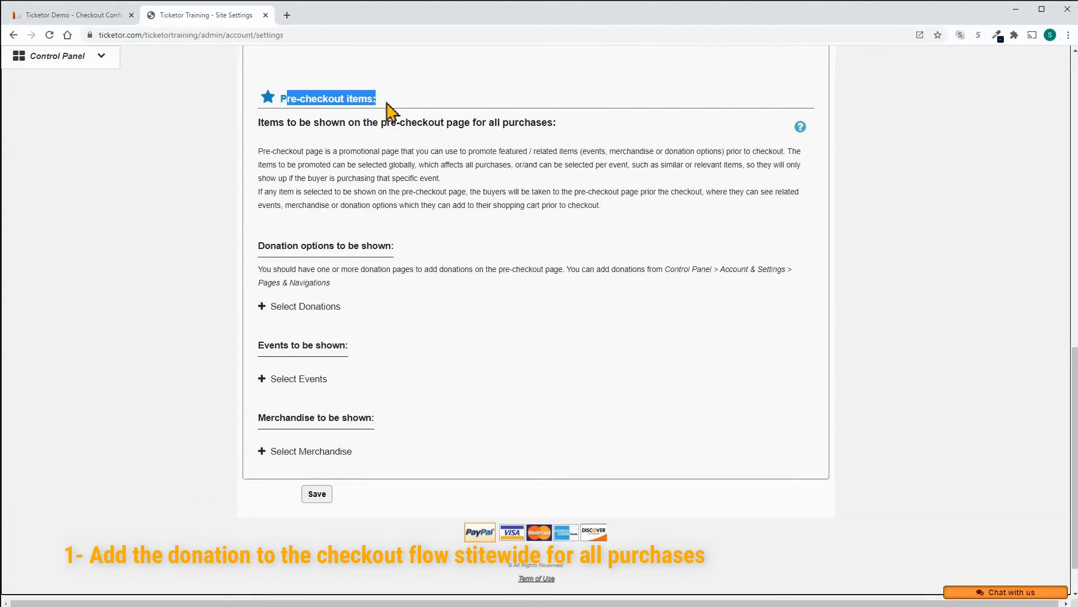
pyautogui.click(284, 99)
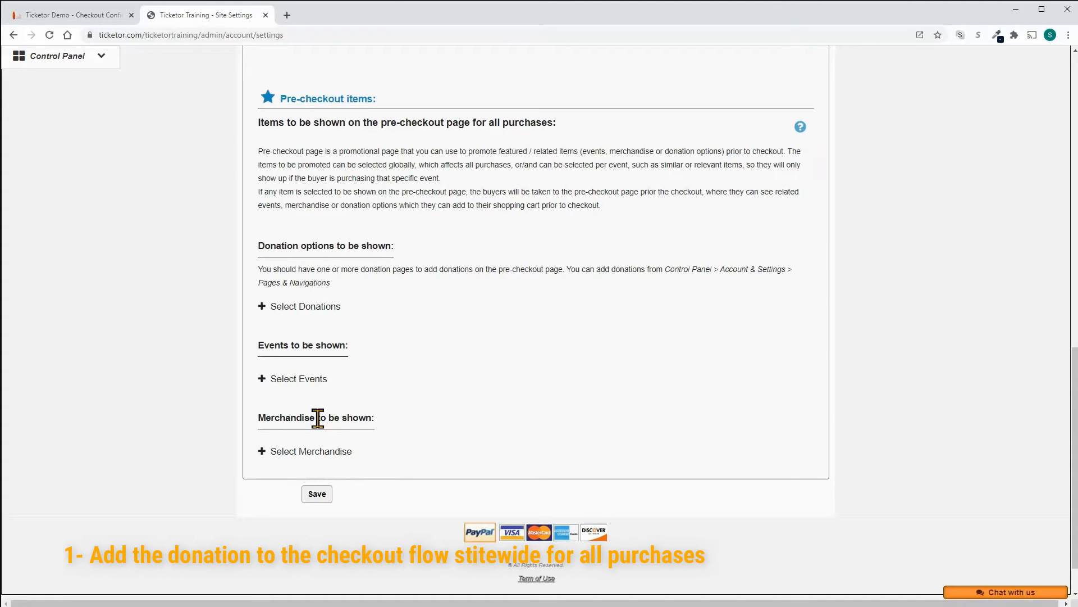
# Add a donation option to the pre-checkout page for all purchases and save the site settings
pyautogui.click(287, 307)
pyautogui.click(199, 351)
pyautogui.click(926, 390)
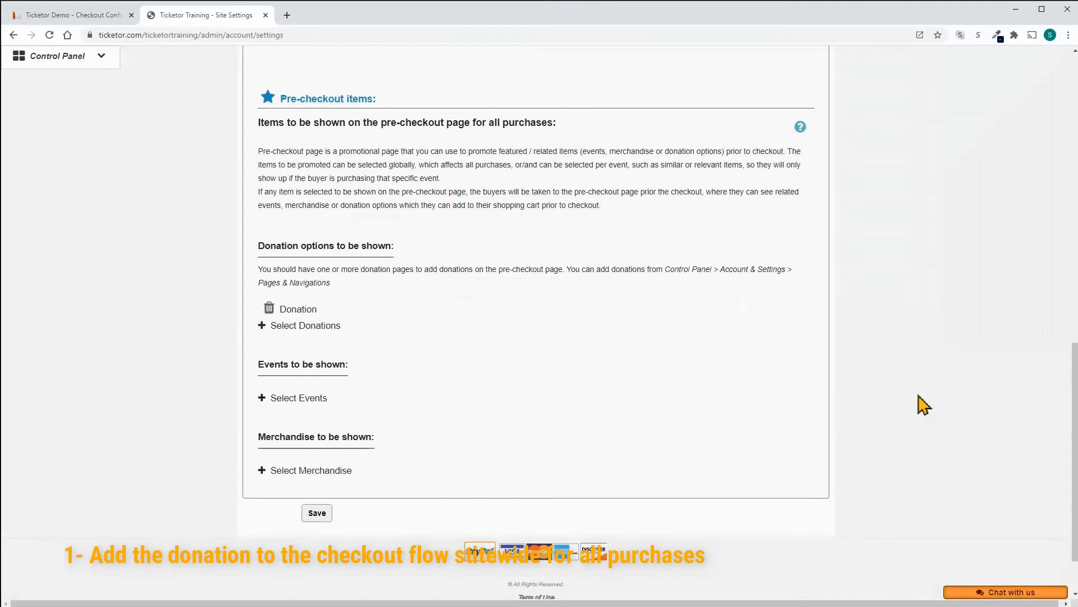
pyautogui.click(321, 513)
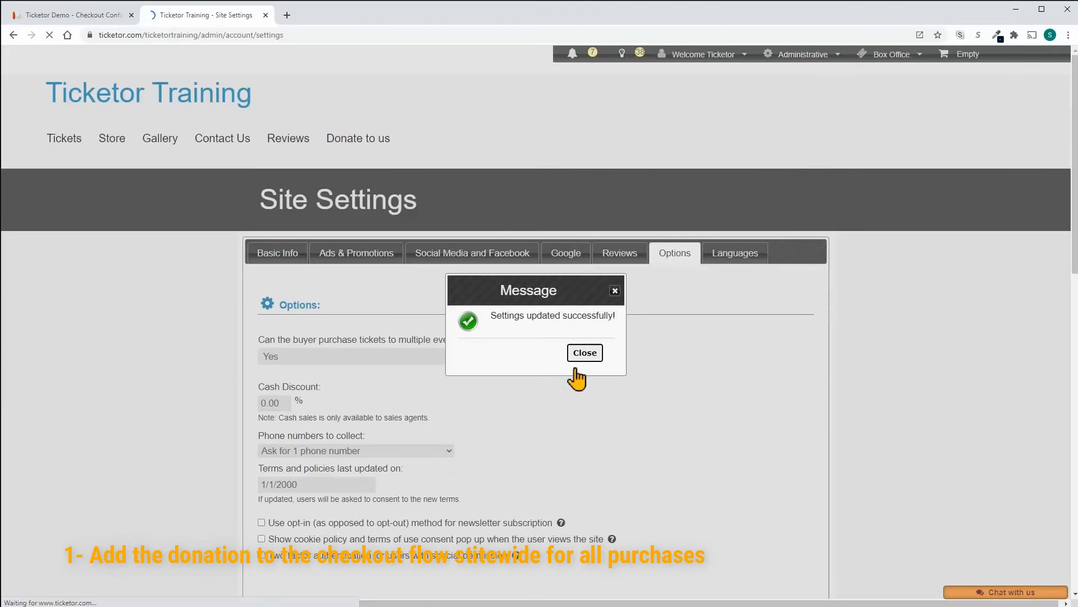
pyautogui.click(584, 353)
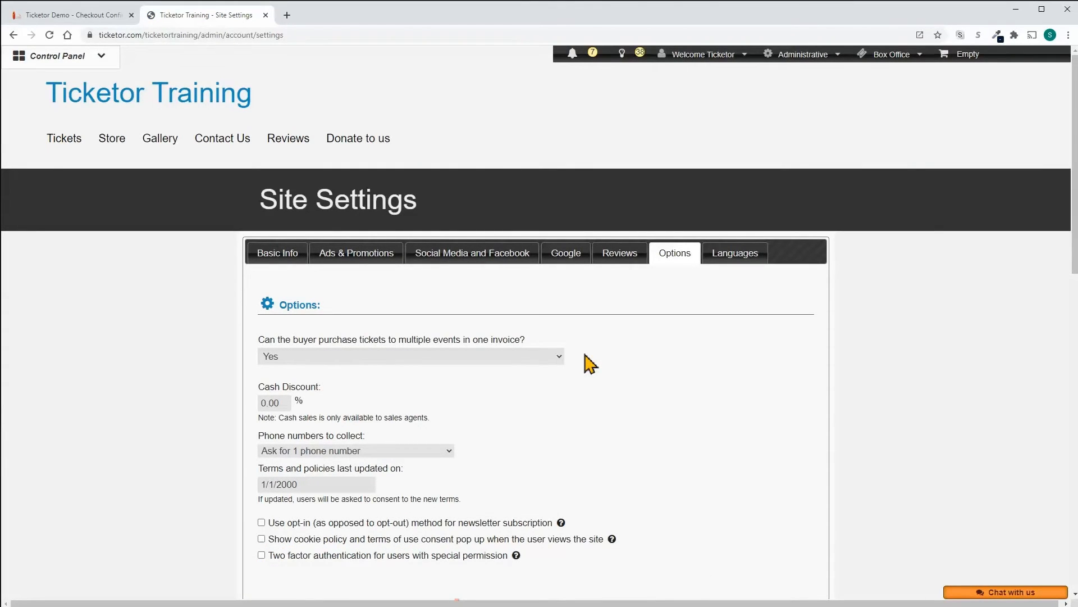
# Open the Dance Class event for editing and go to the Pre-checkout items section of its Details
pyautogui.click(57, 140)
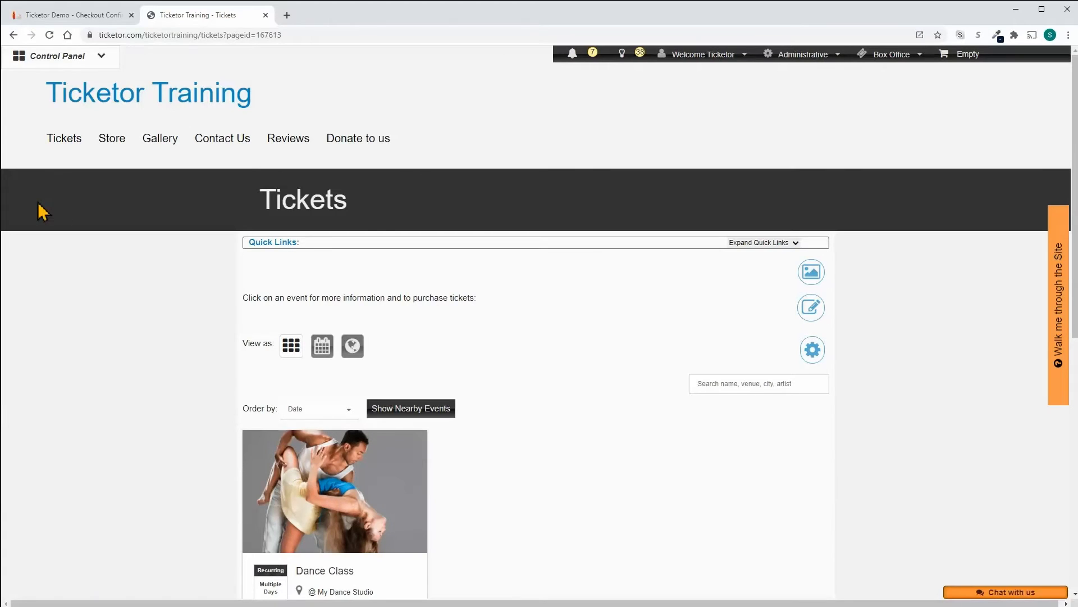
pyautogui.click(51, 59)
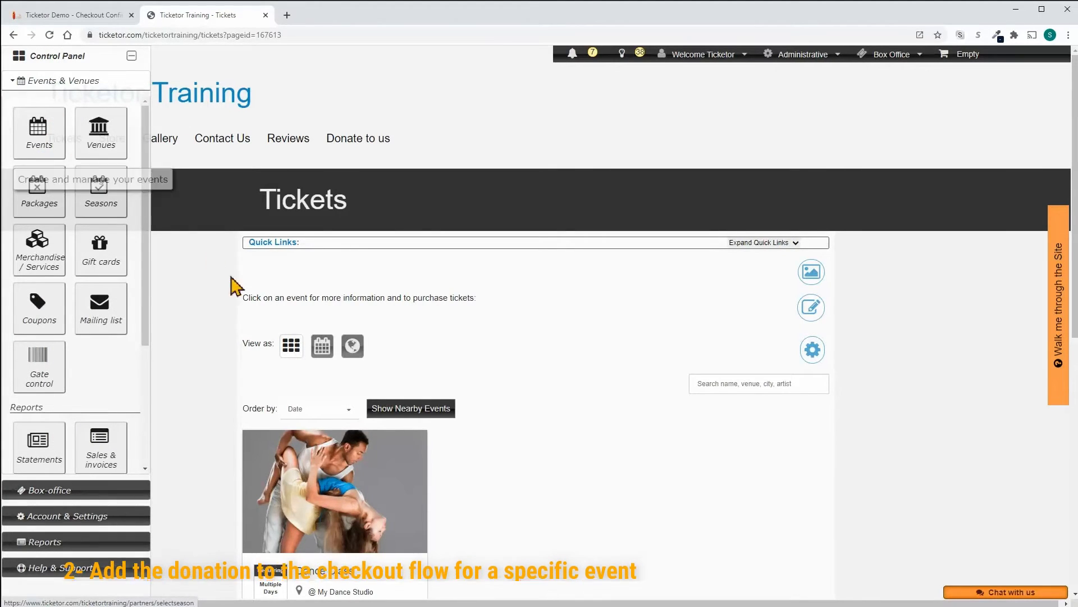
pyautogui.scroll(-2, 250, 334)
pyautogui.scroll(-1, 250, 334)
pyautogui.moveTo(349, 315)
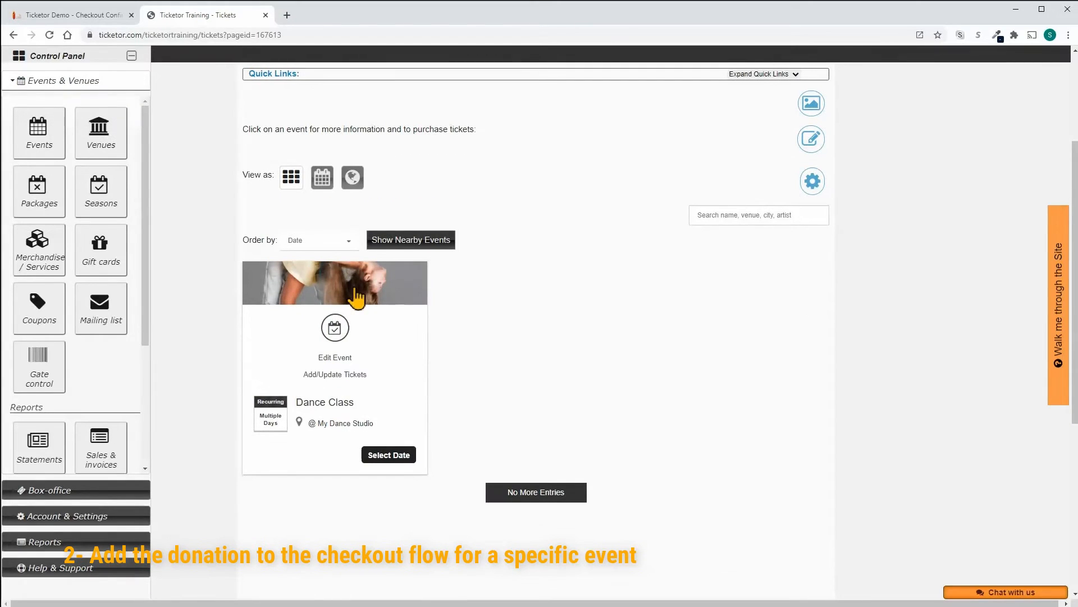
pyautogui.click(335, 358)
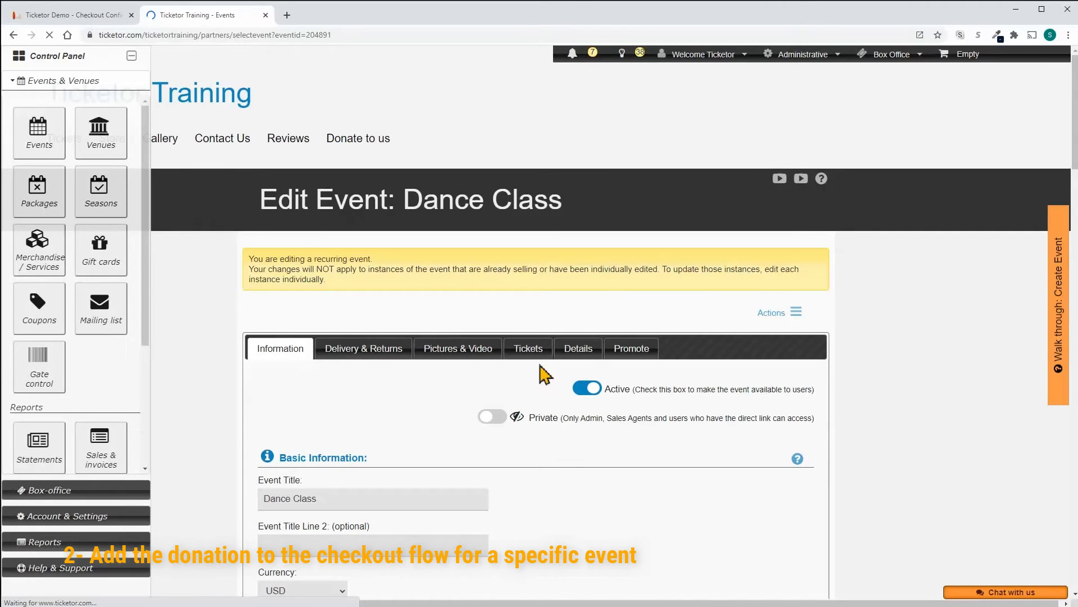
pyautogui.click(574, 355)
pyautogui.scroll(-10, 570, 368)
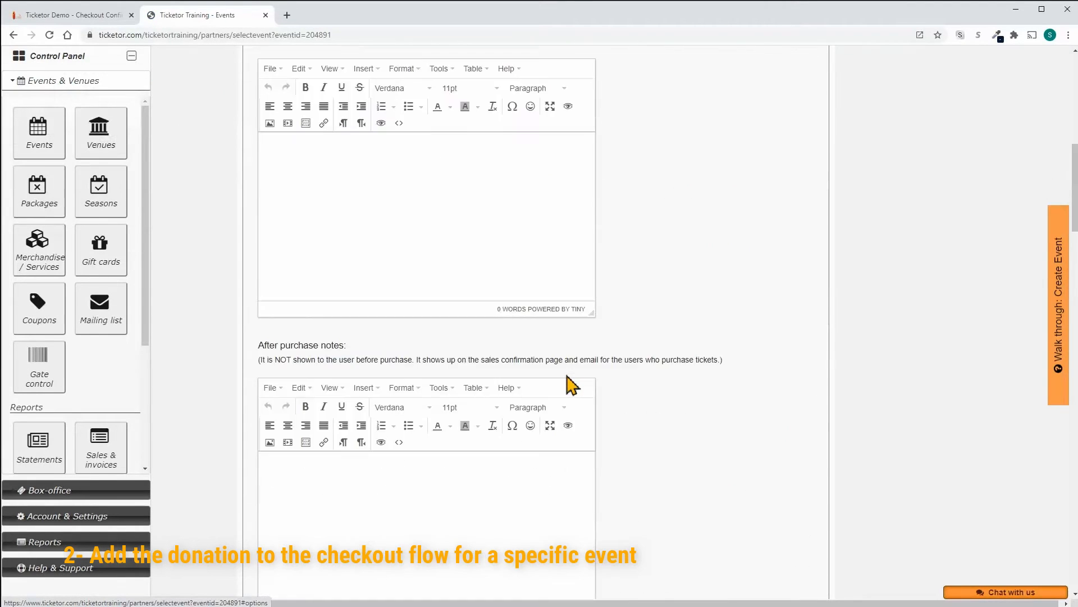
pyautogui.scroll(-13, 570, 383)
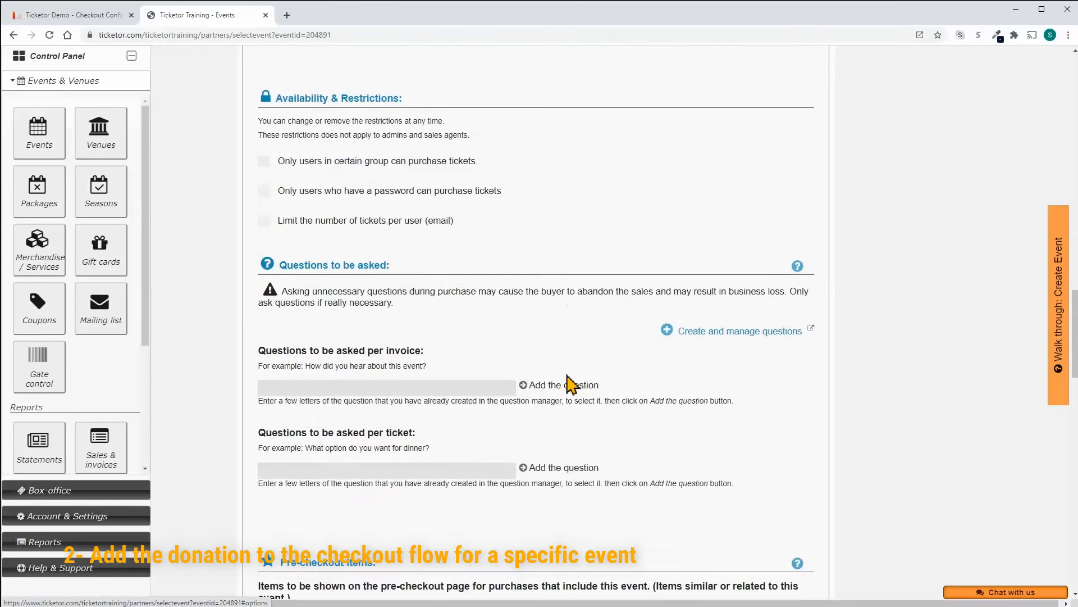
pyautogui.scroll(-5, 570, 384)
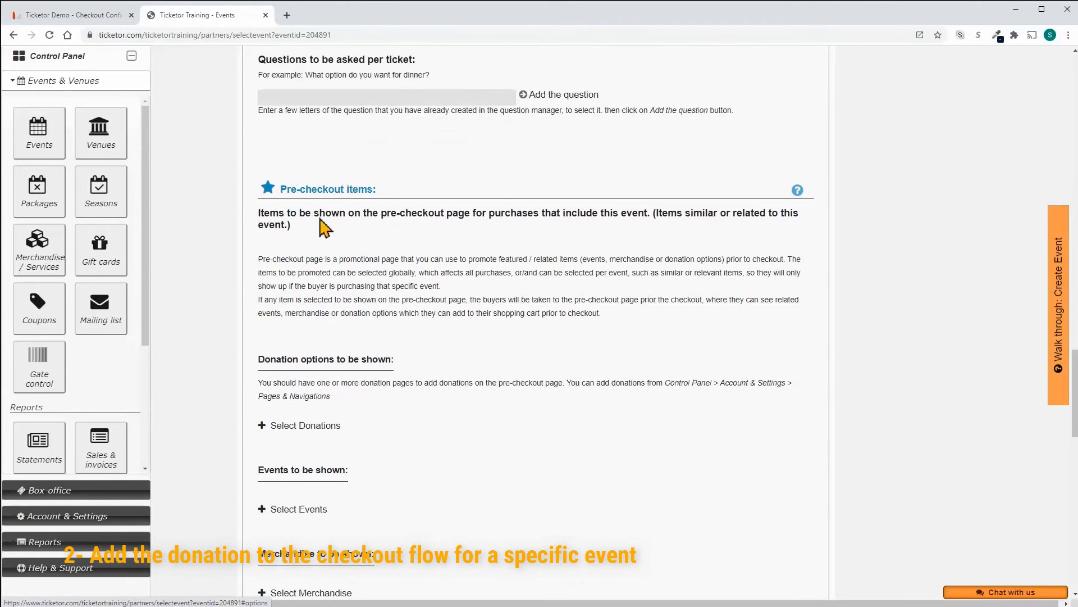
pyautogui.moveTo(282, 188); pyautogui.dragTo(390, 197)
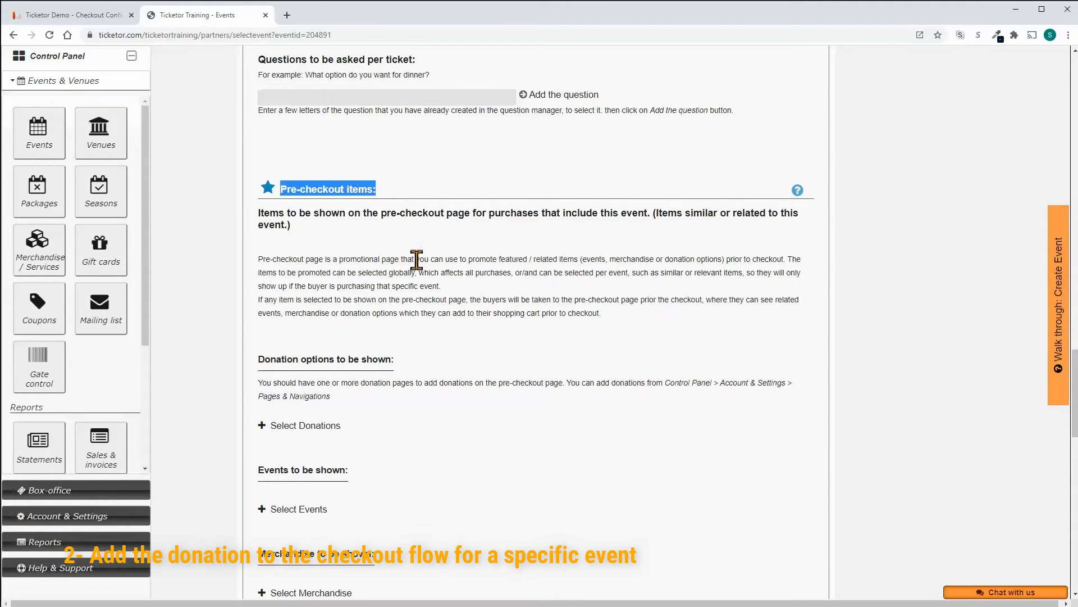
# Add the donation with ID 10693 to the Dance Class pre-checkout items and save the event
pyautogui.scroll(-2, 416, 260)
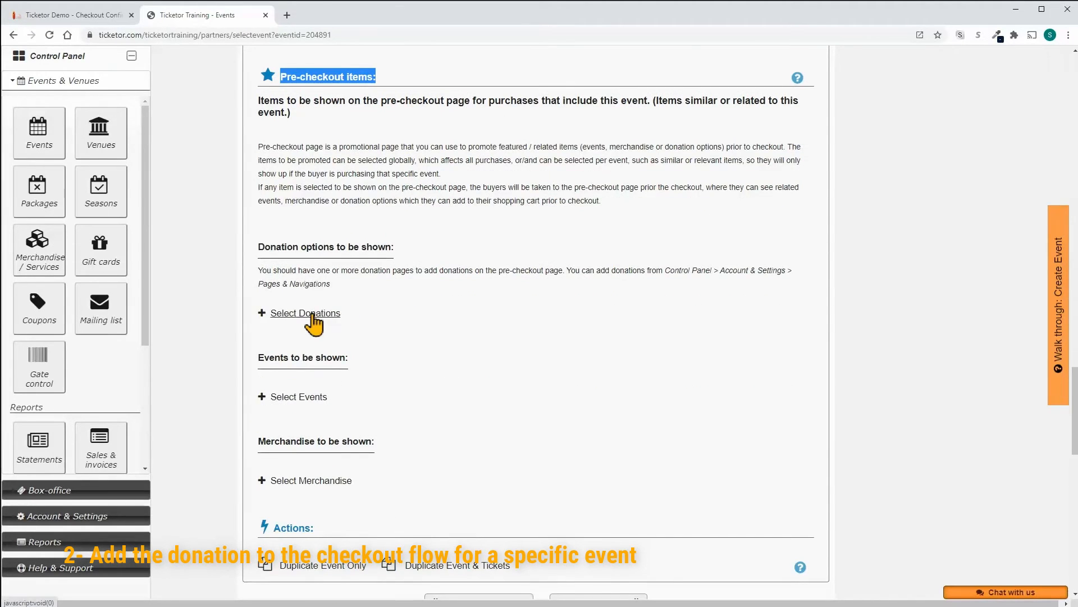
pyautogui.click(329, 312)
pyautogui.click(200, 353)
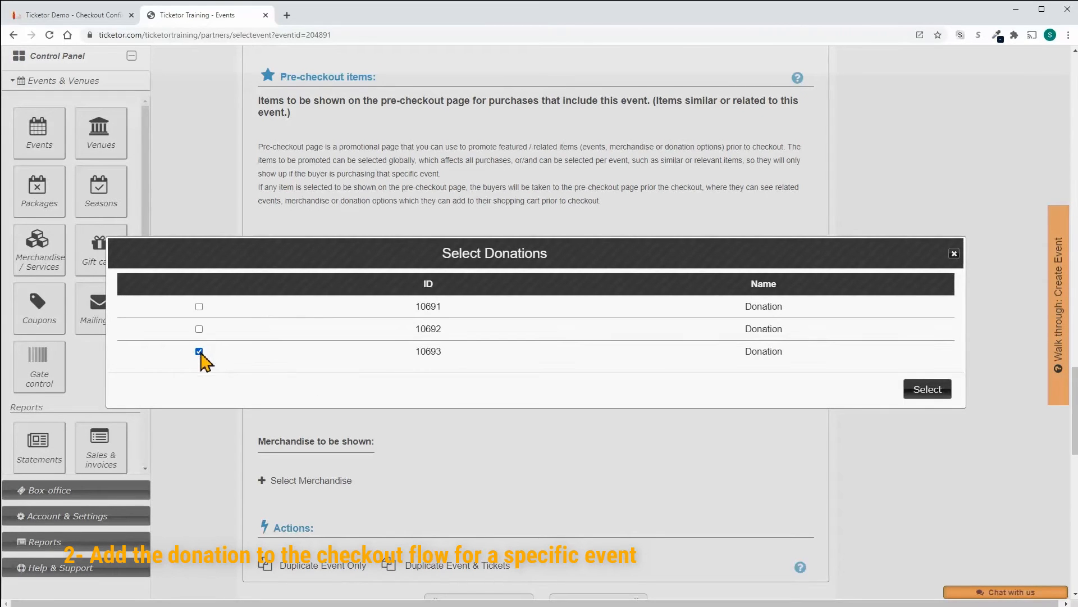
pyautogui.click(932, 395)
pyautogui.scroll(-1, 797, 444)
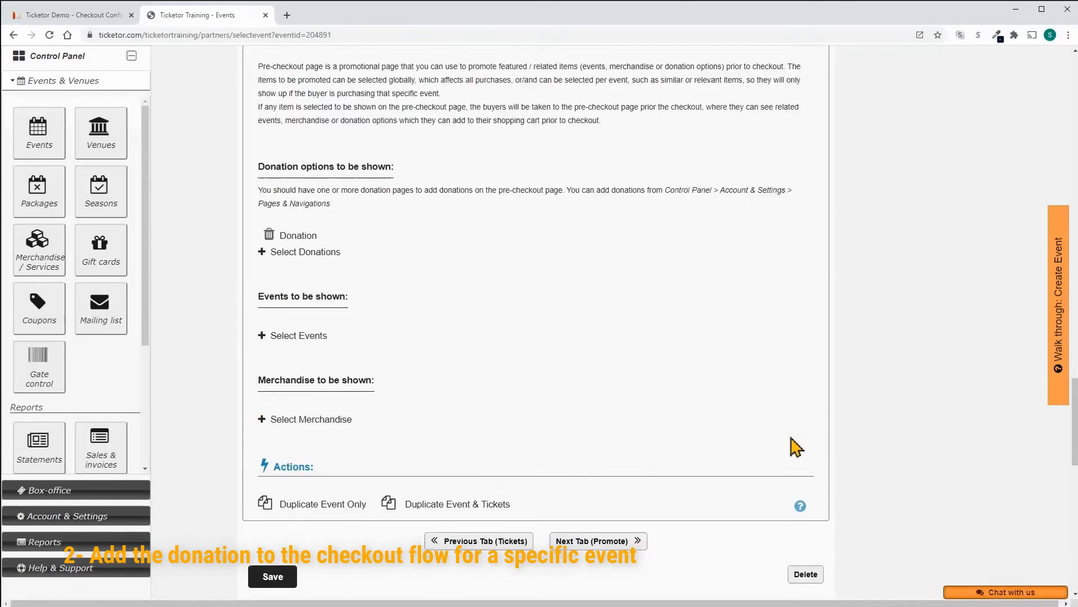
pyautogui.scroll(-3, 792, 444)
pyautogui.click(279, 377)
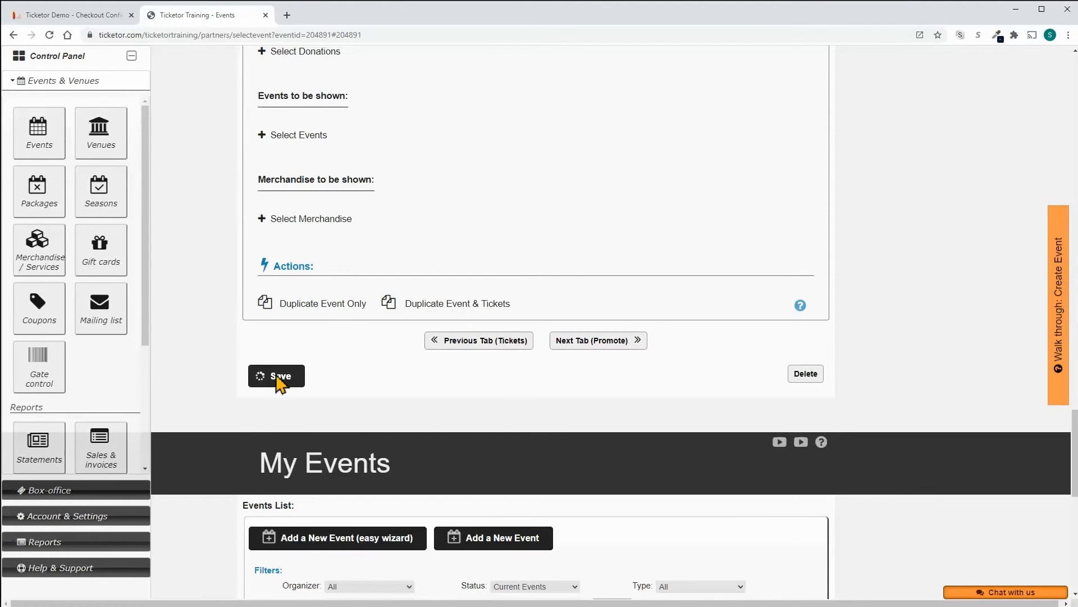
pyautogui.scroll(2, 275, 374)
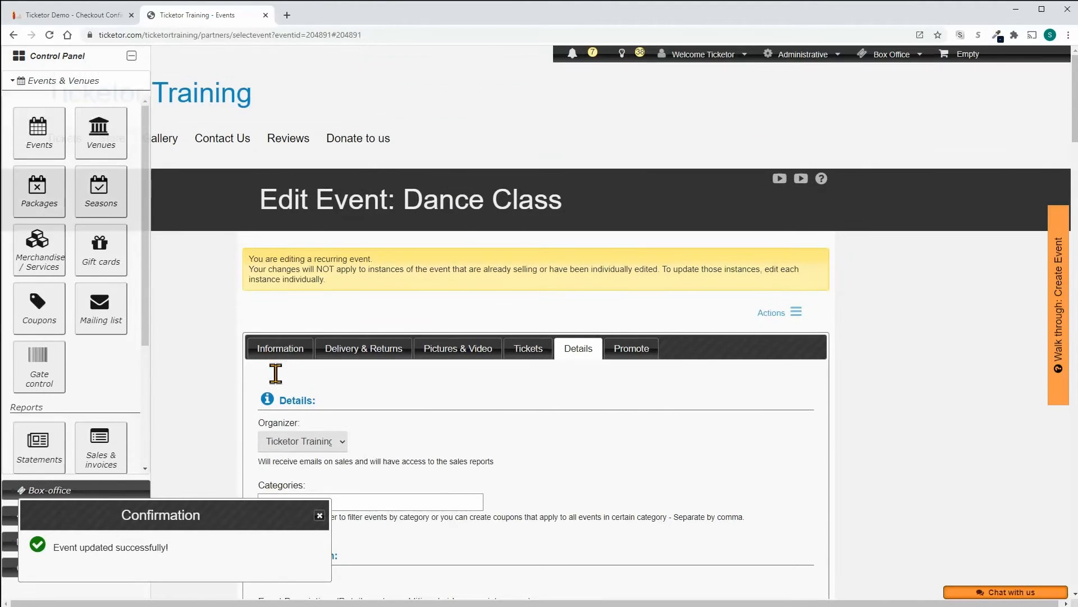
pyautogui.click(132, 58)
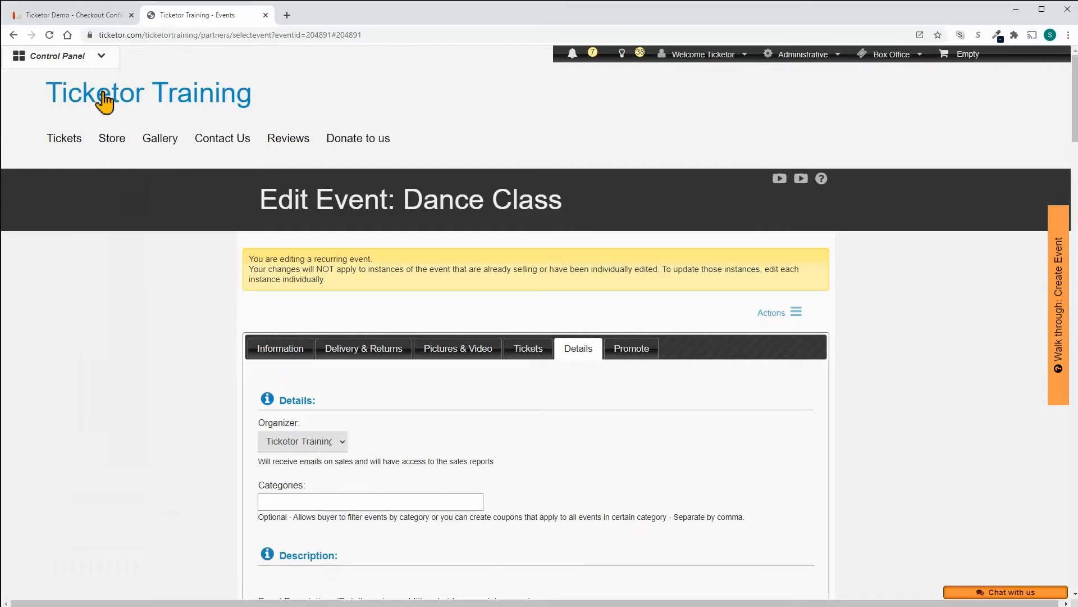
# Open the Dance Class ticket page from the Tickets list and choose the Thursday 28 January, 2021 class at 07:00 PM
pyautogui.click(64, 140)
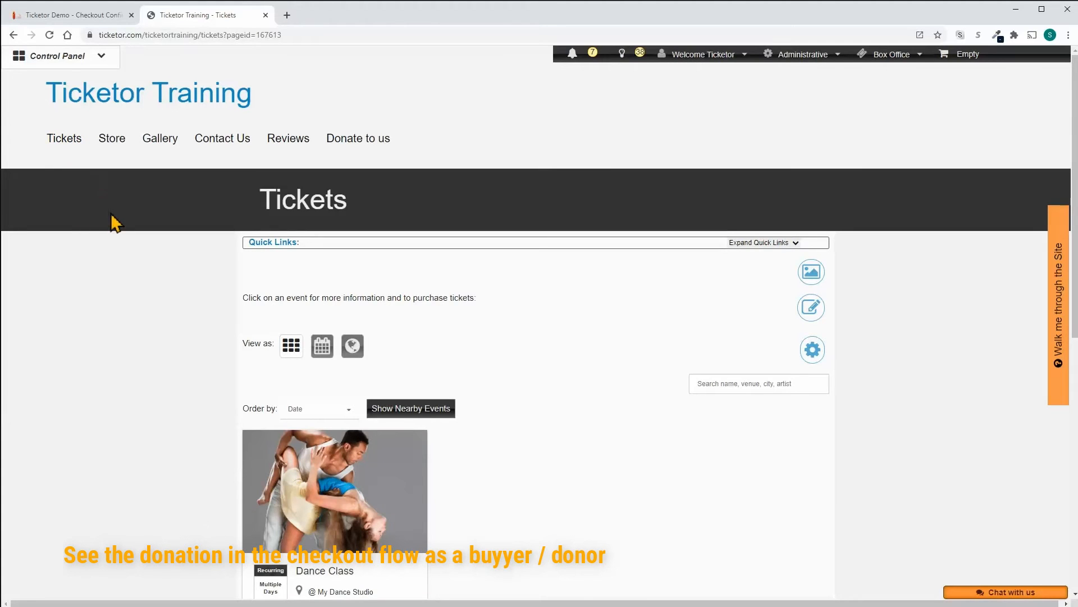
pyautogui.scroll(-1, 116, 223)
pyautogui.scroll(-3, 115, 223)
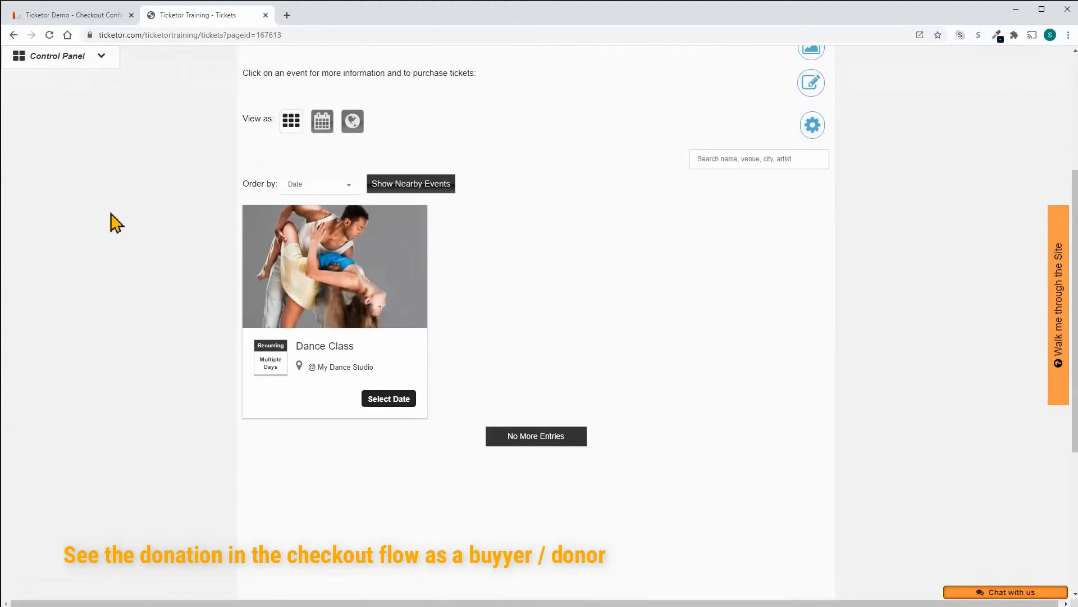
pyautogui.click(390, 400)
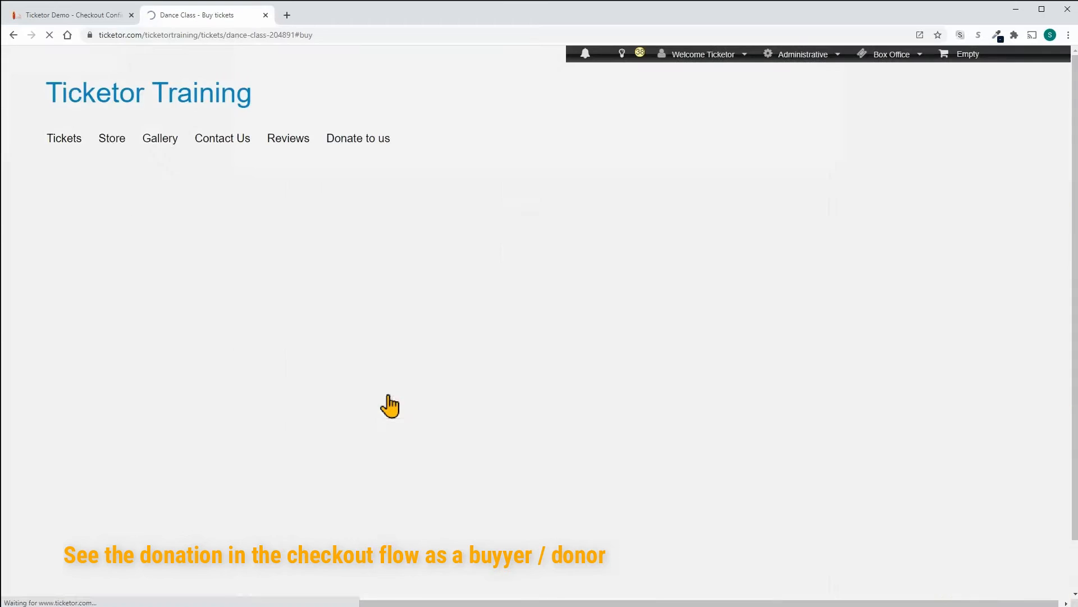
pyautogui.scroll(-10, 388, 396)
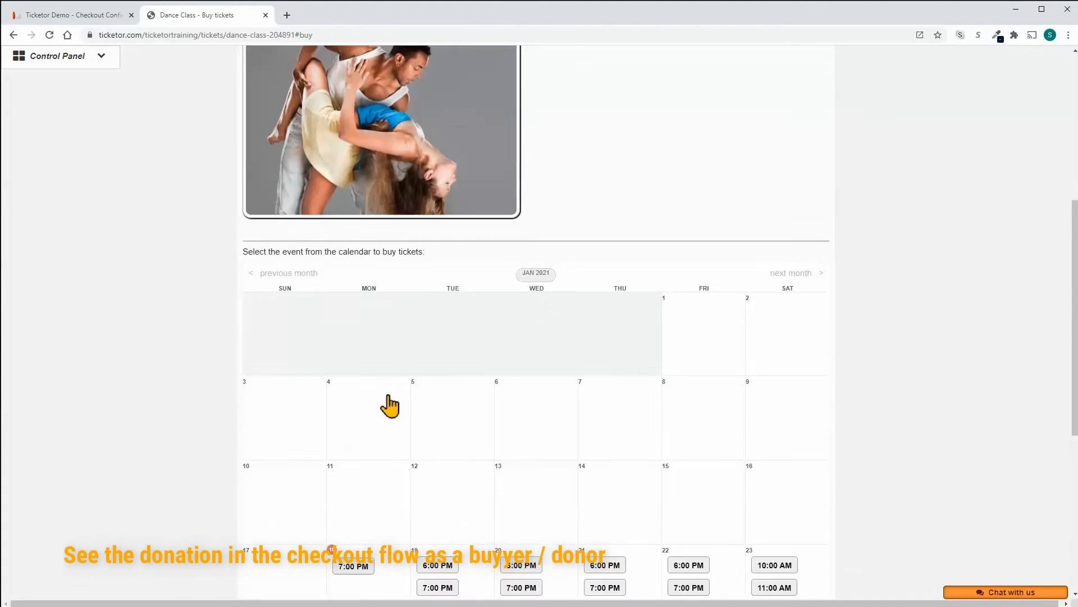
pyautogui.click(591, 452)
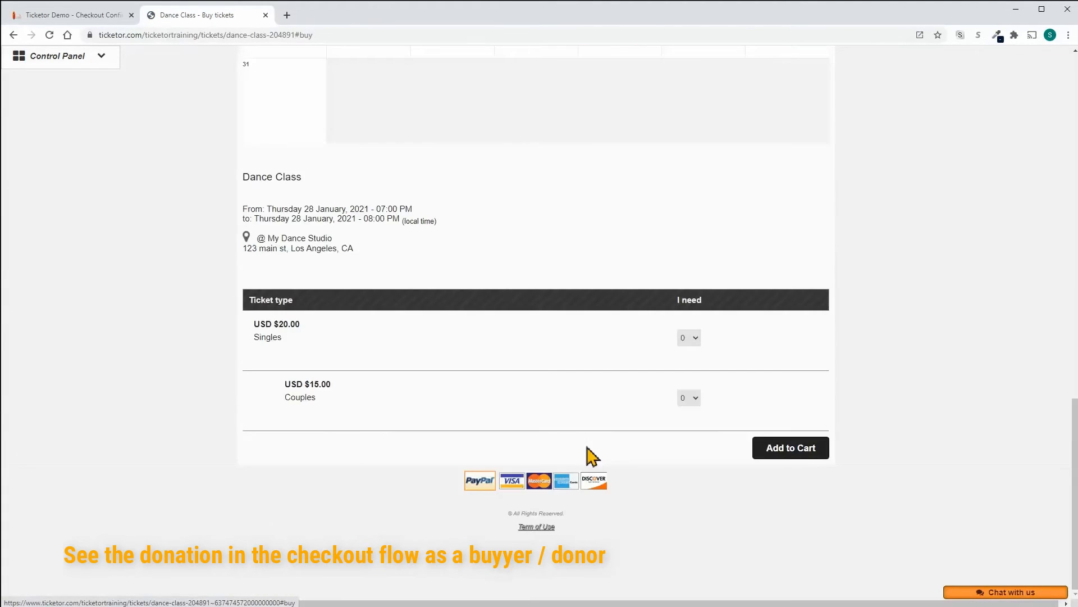
# Add one Singles ticket for the chosen Dance Class date to the shopping cart
pyautogui.click(687, 339)
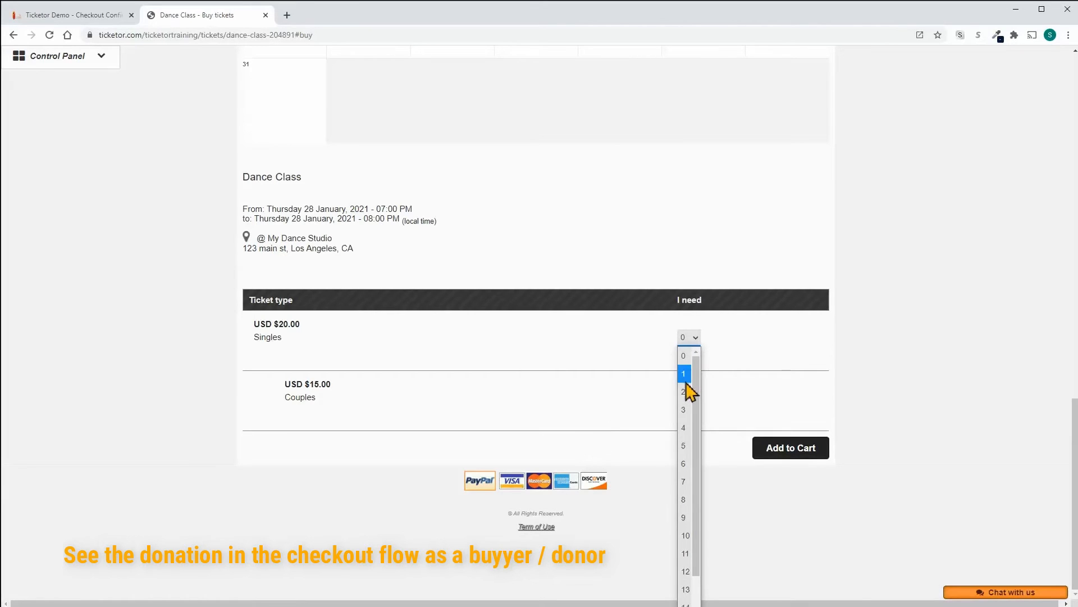
pyautogui.click(687, 375)
pyautogui.click(784, 457)
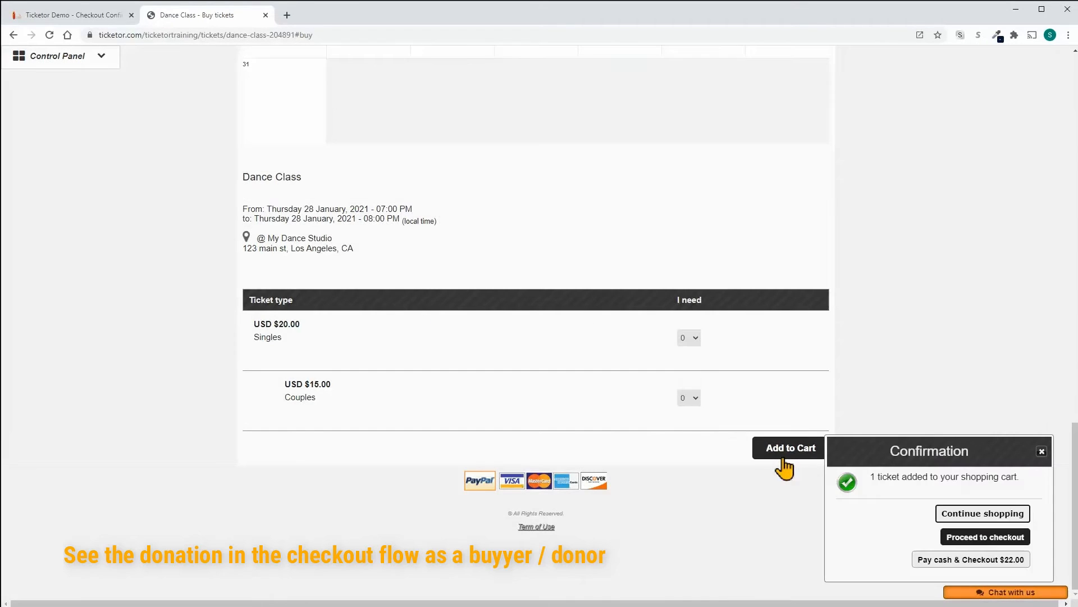
# Proceed to checkout and add a $15.00 donation to the cart from the pre-checkout page
pyautogui.click(971, 536)
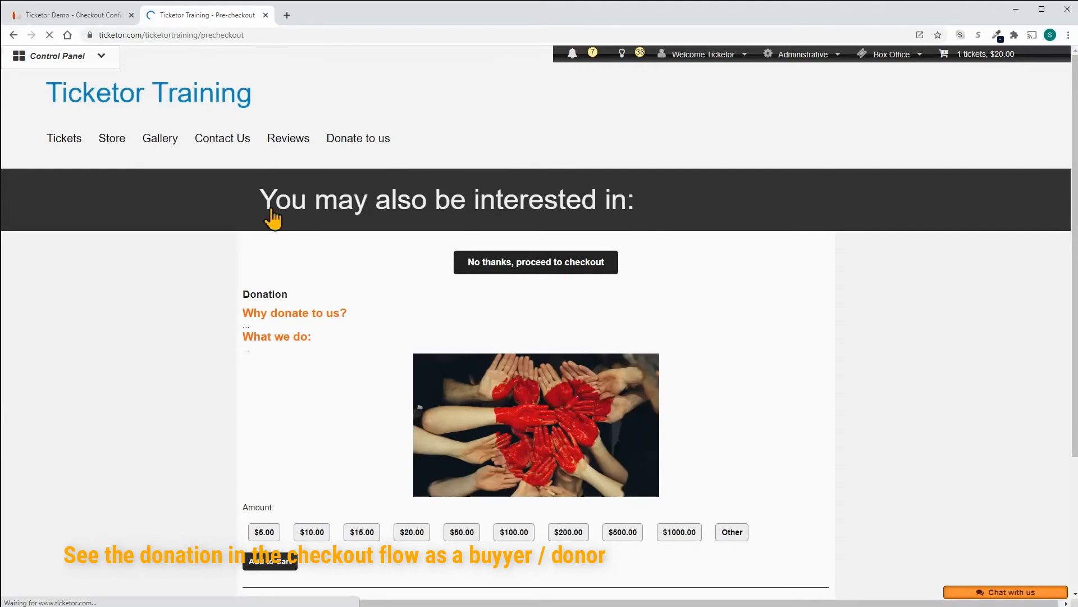
pyautogui.moveTo(253, 204); pyautogui.dragTo(633, 218)
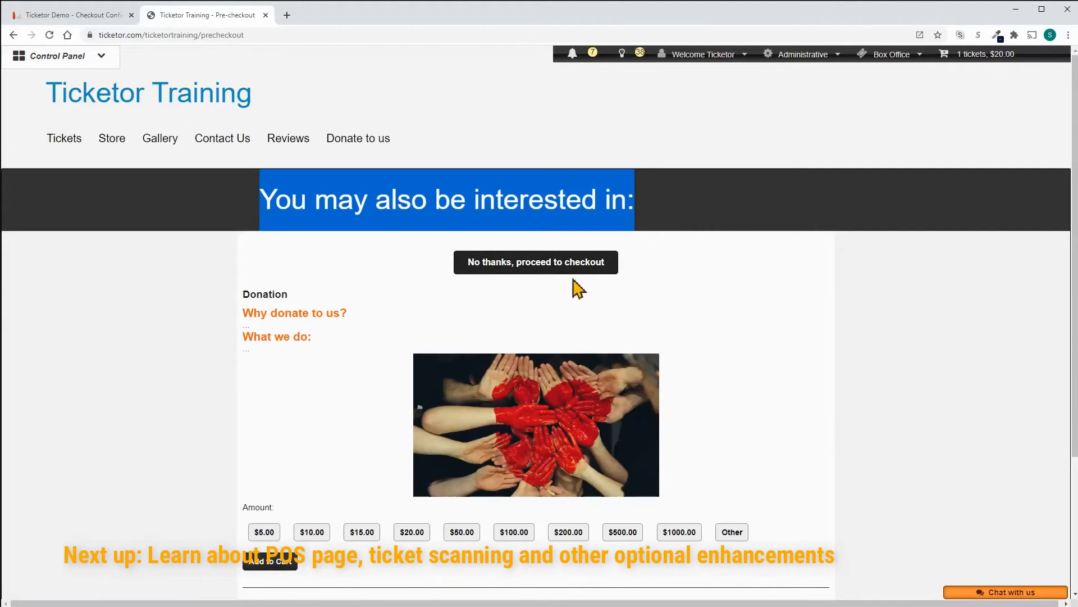
pyautogui.click(366, 539)
pyautogui.click(284, 563)
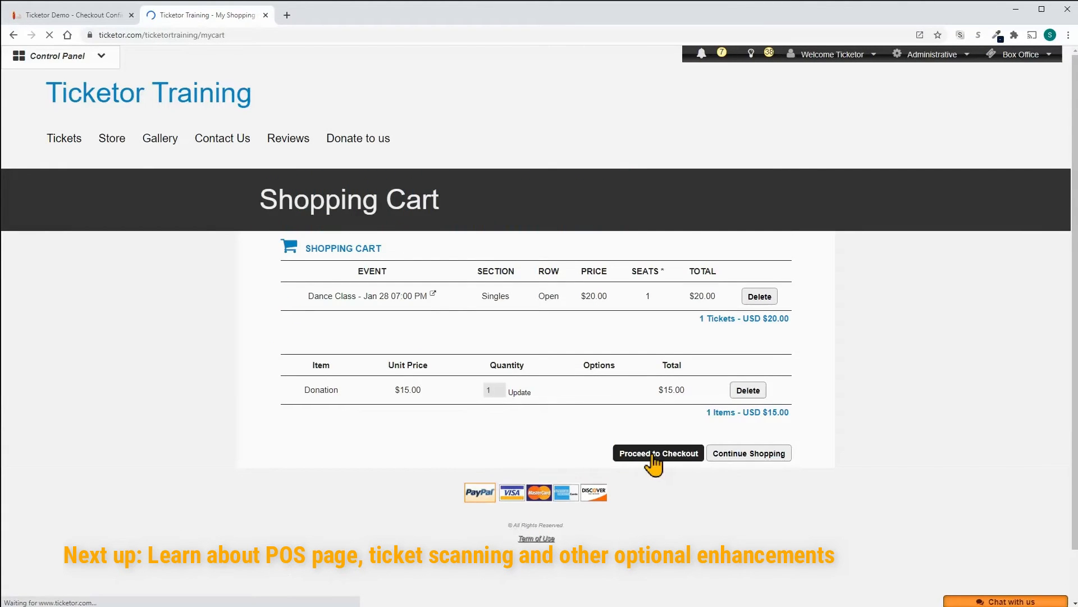
# Proceed from the shopping cart to checkout, select e-Ticket delivery, and review the payment and price sections
pyautogui.click(654, 457)
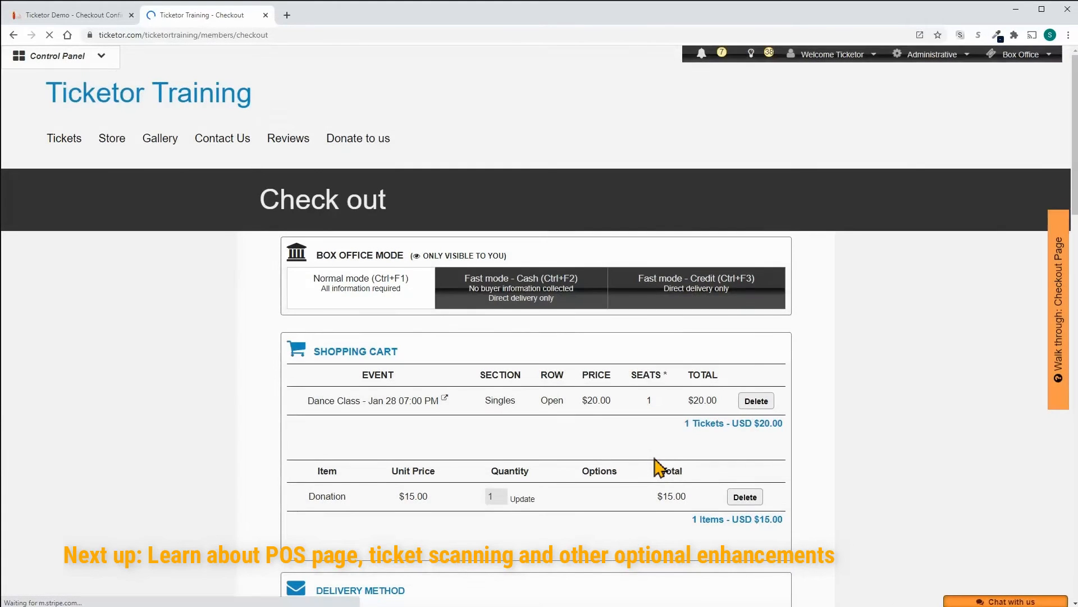
pyautogui.scroll(-7, 656, 467)
pyautogui.click(370, 335)
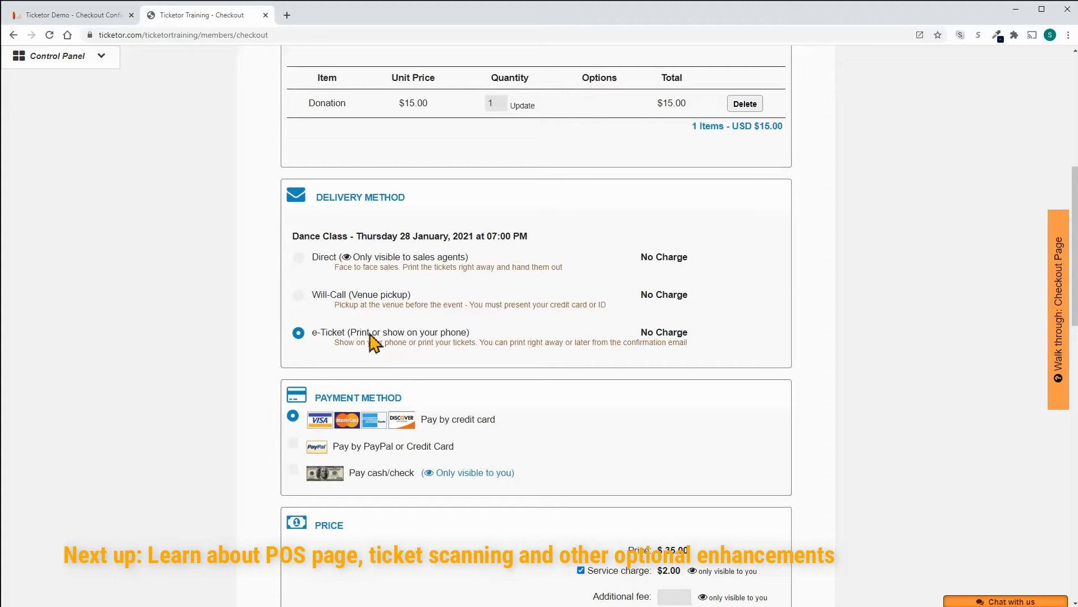
pyautogui.scroll(-2, 374, 437)
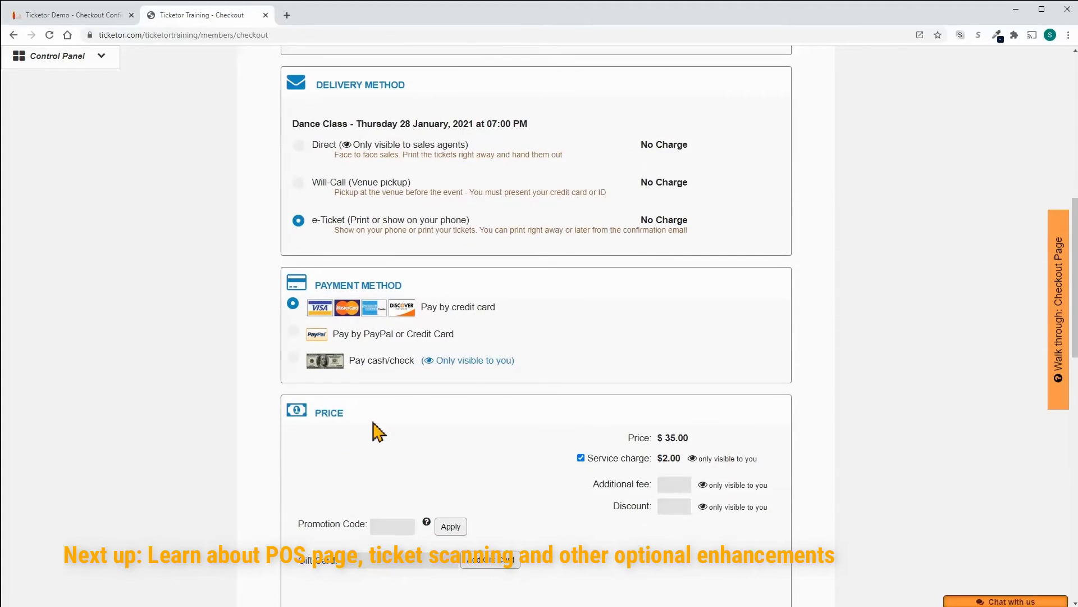
pyautogui.scroll(-13, 377, 432)
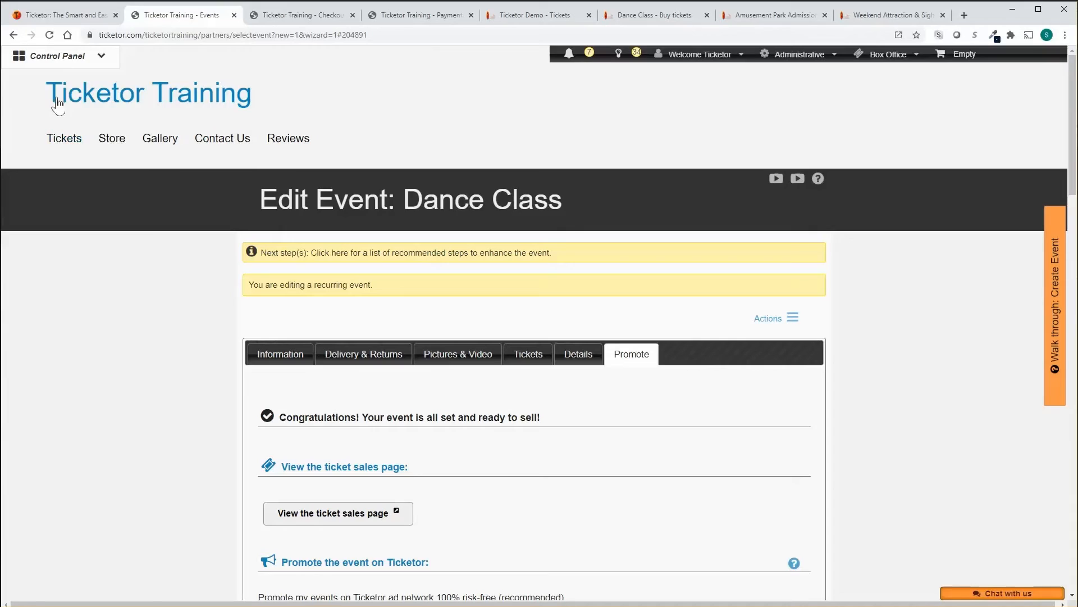
# Open the Point of Sales (POS) page from the box-office tools
pyautogui.click(62, 64)
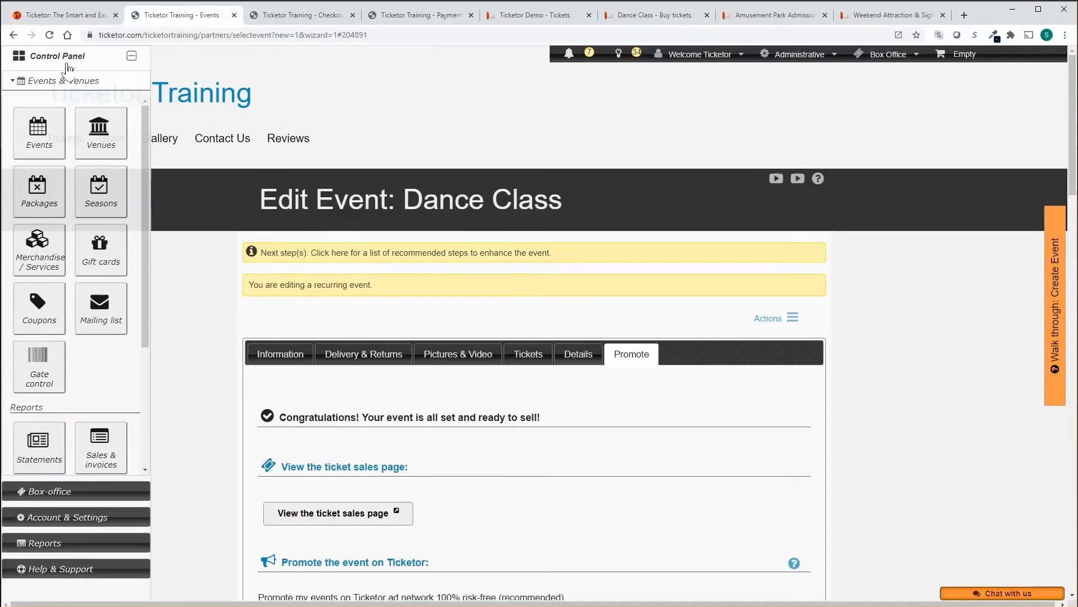
pyautogui.click(19, 486)
pyautogui.click(40, 163)
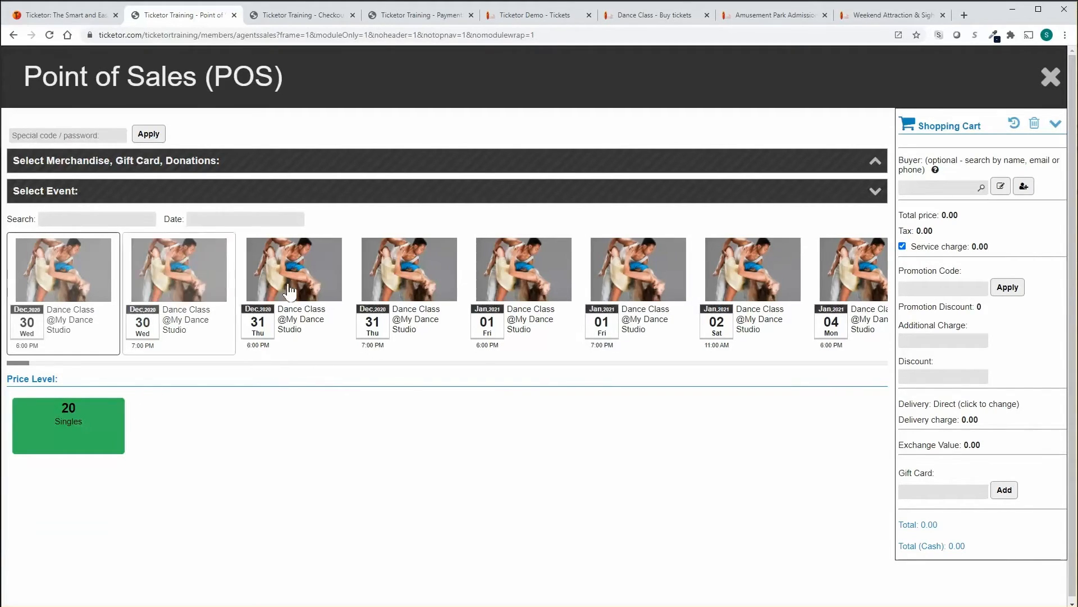
# Add two Couples tickets for the Dance Class on Thursday, December 31 at 6:00 PM to the POS cart
pyautogui.click(297, 291)
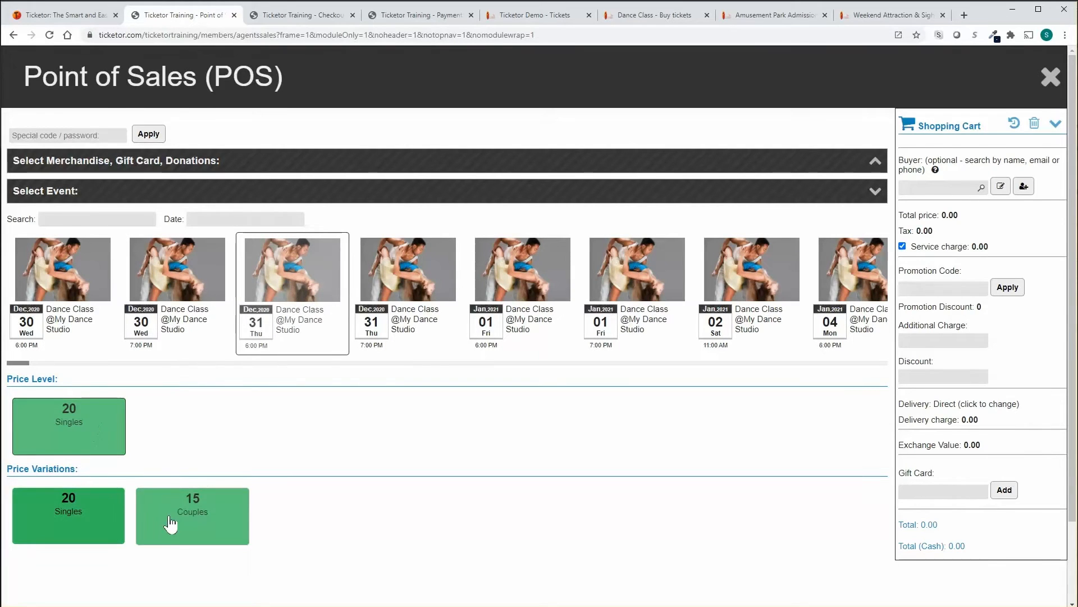
pyautogui.click(168, 523)
pyautogui.click(170, 585)
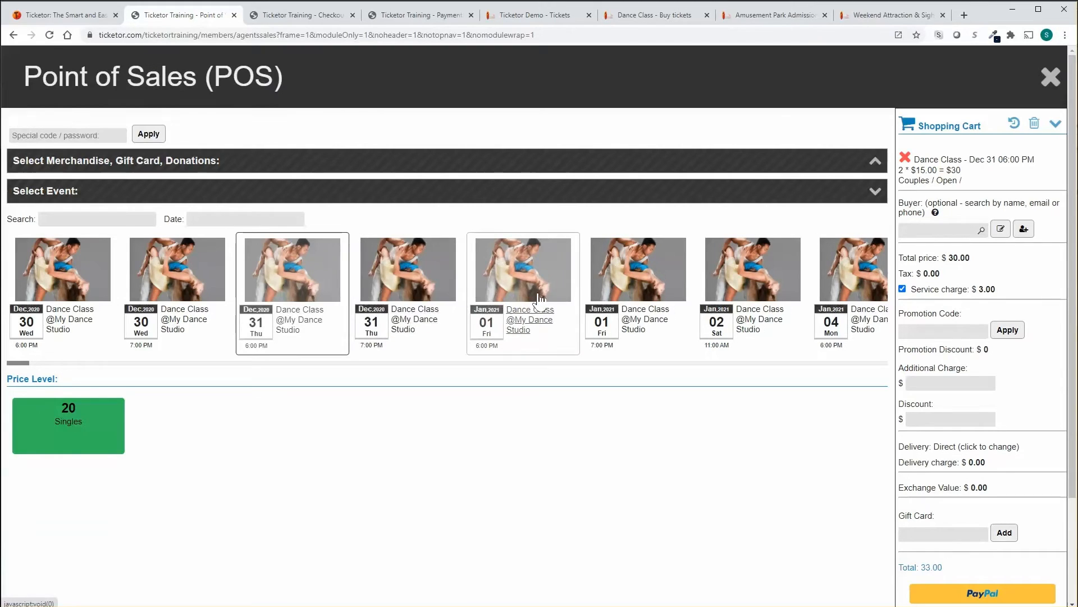
# Look at the merchandise, gift card and donation search and the new-buyer form, closing both without entering anything
pyautogui.click(102, 162)
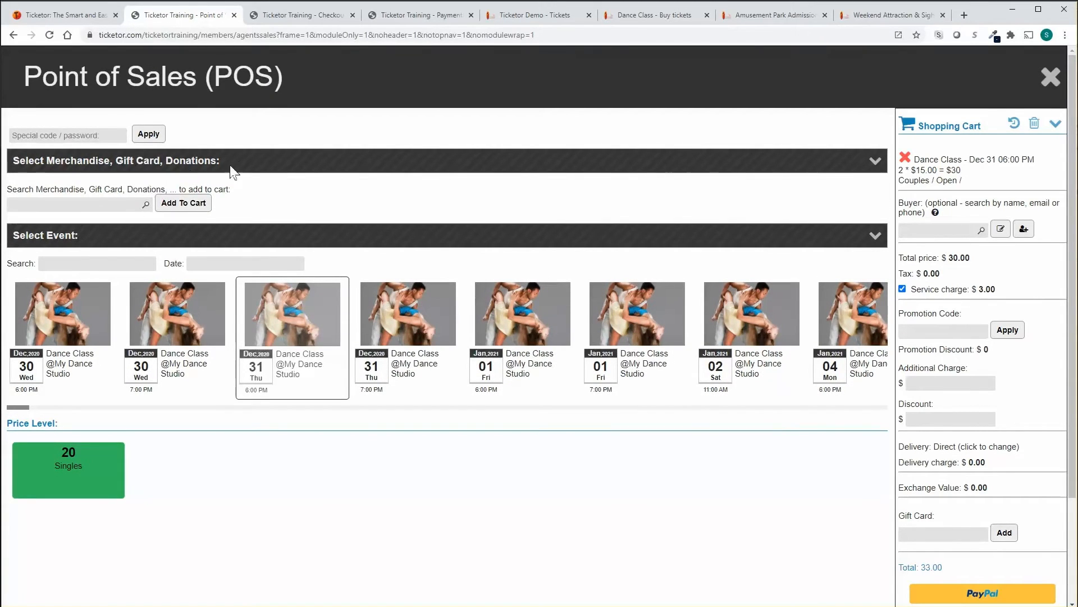
pyautogui.click(233, 169)
pyautogui.click(940, 229)
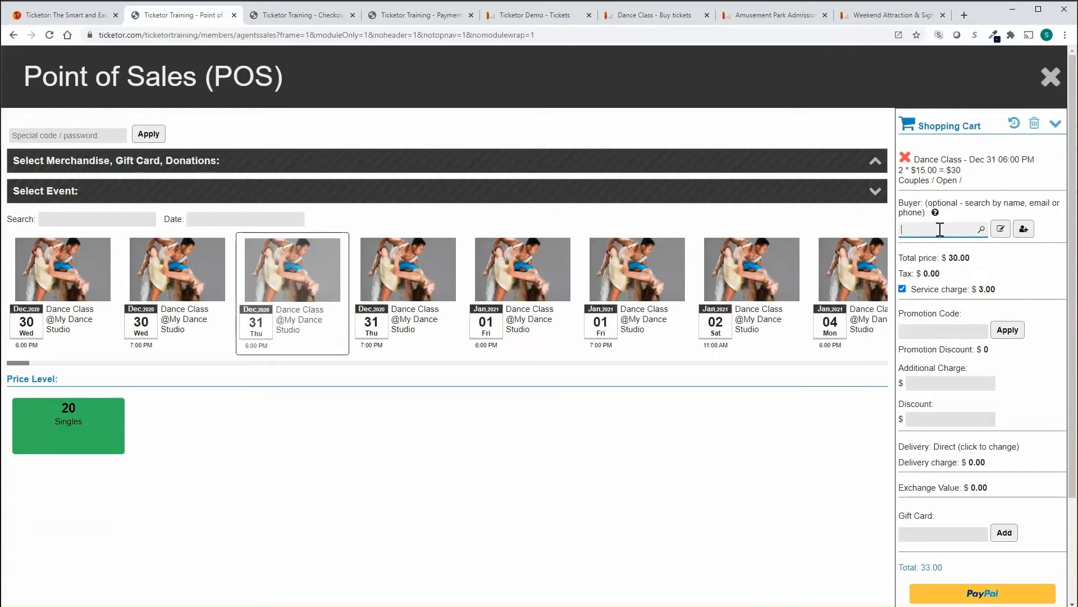
pyautogui.click(1024, 229)
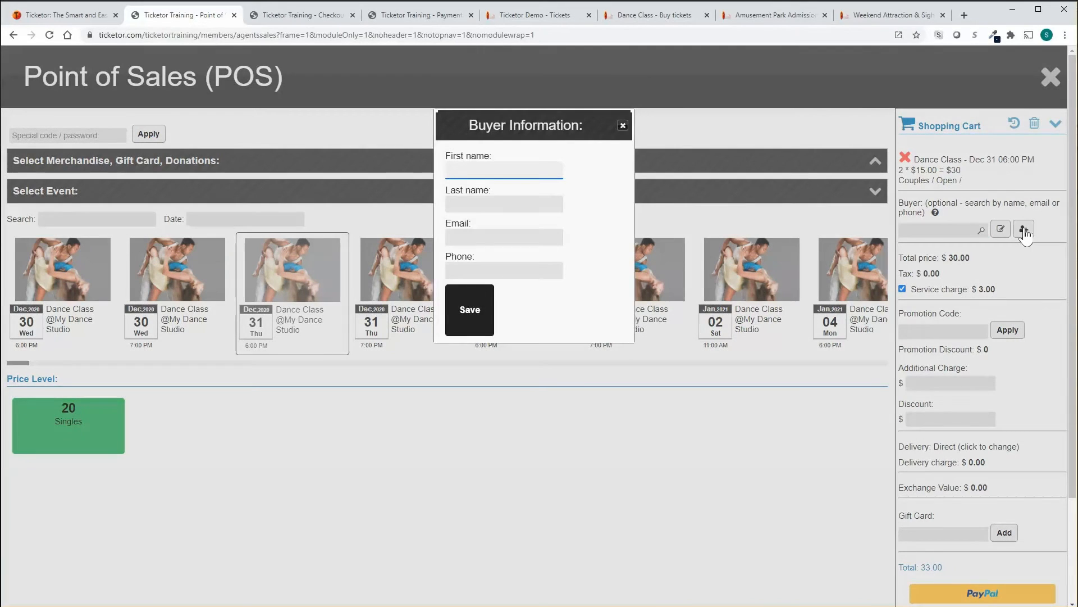
pyautogui.click(625, 126)
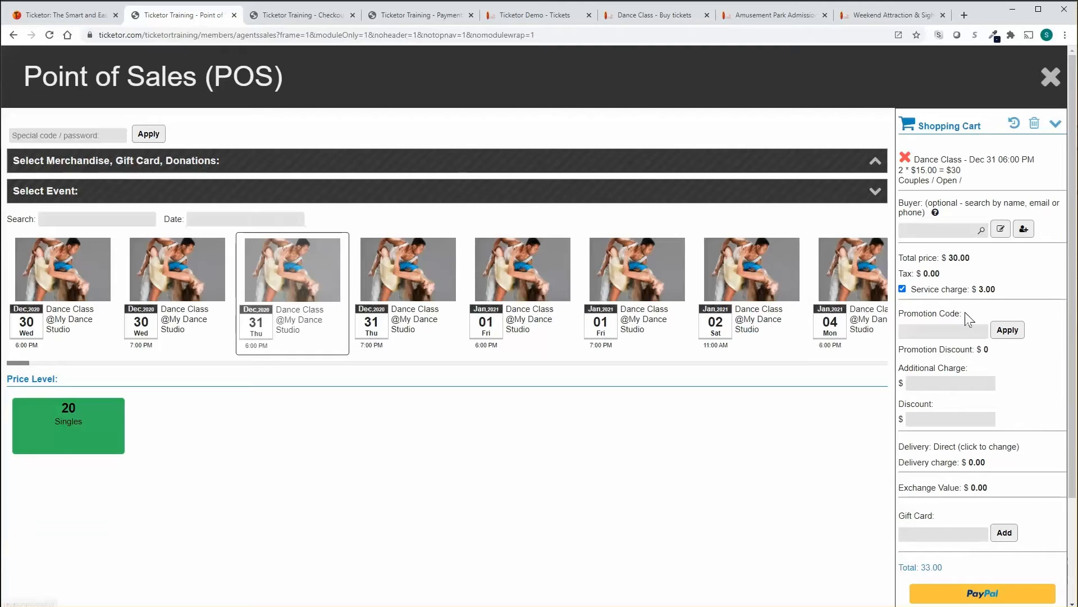
# Set the discount on the POS order to $33
pyautogui.scroll(-1, 954, 323)
pyautogui.click(937, 330)
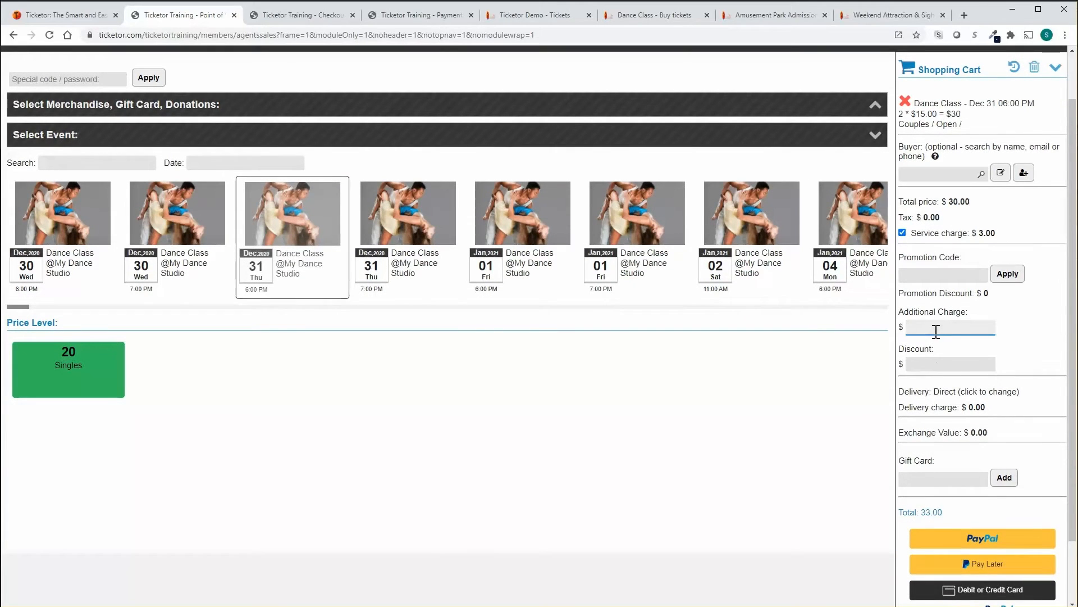
pyautogui.click(937, 364)
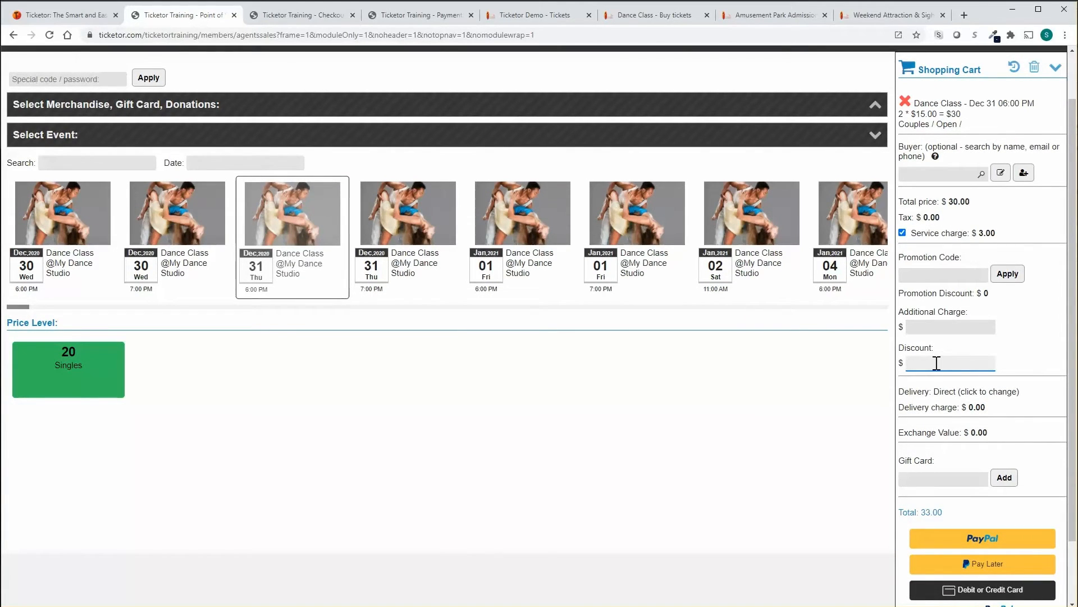
pyautogui.click(1037, 367)
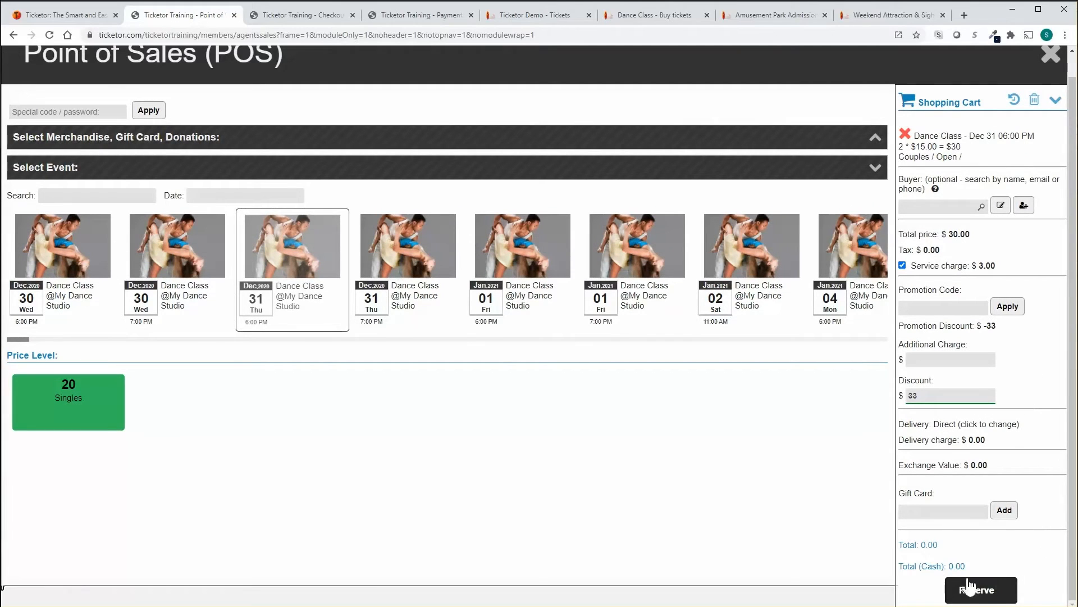
# Set the POS order's discount to $15 and its additional charge to $3
pyautogui.moveTo(924, 397); pyautogui.dragTo(894, 401)
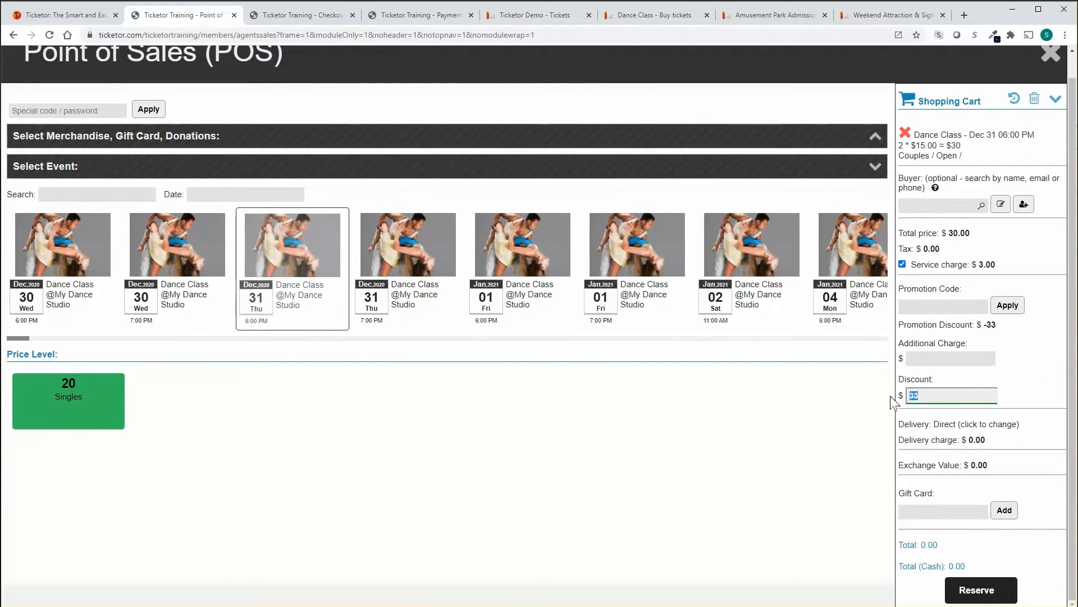
pyautogui.write('15')
pyautogui.click(970, 360)
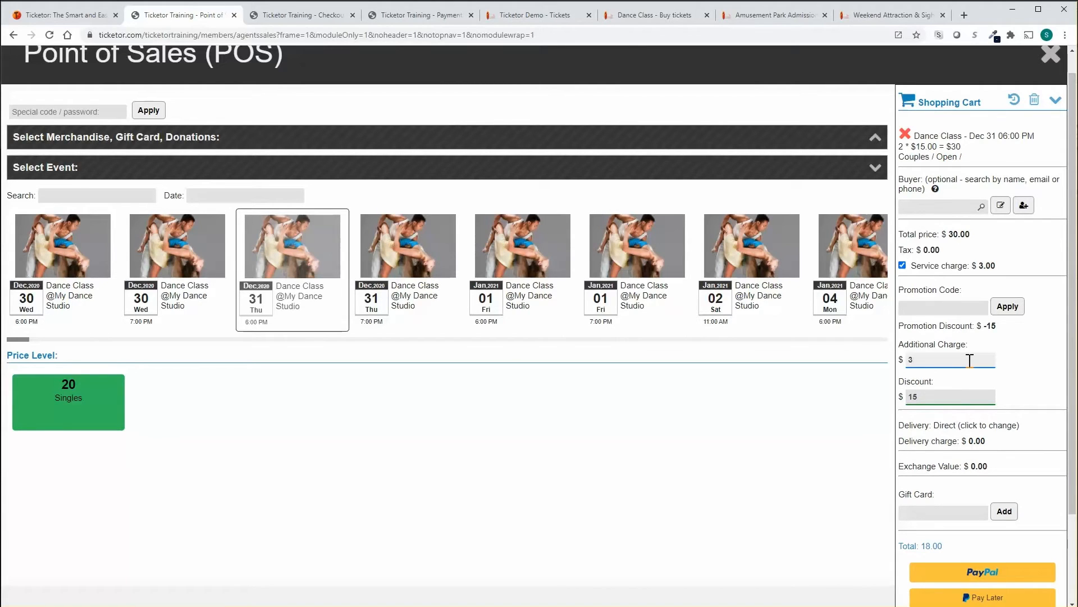
# Pay for the POS order by cash with $50 received, check the remaining amount, and complete the sale
pyautogui.scroll(-2, 1020, 441)
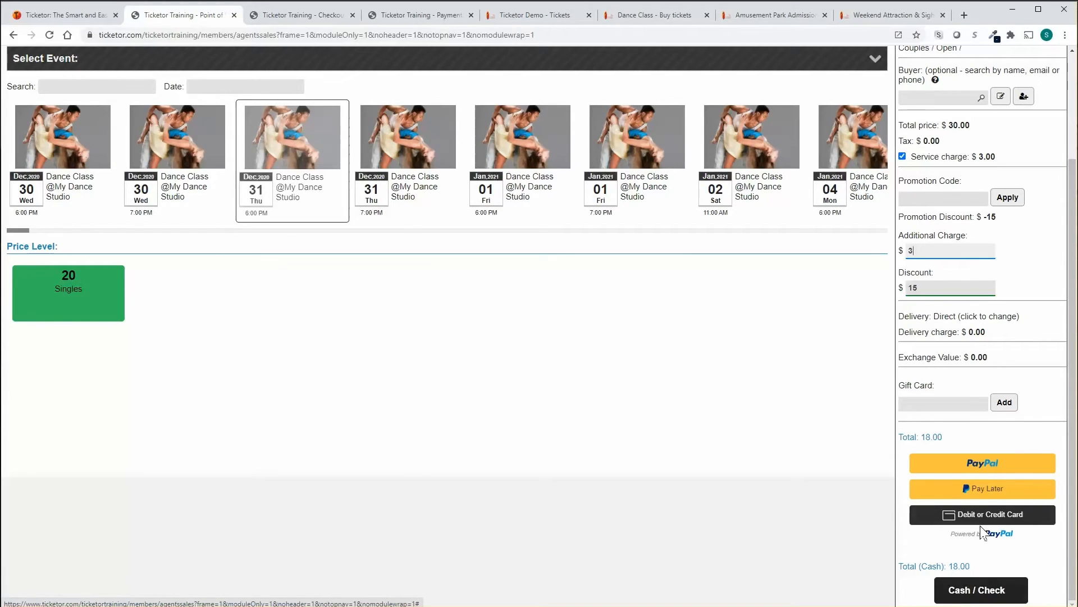
pyautogui.click(980, 594)
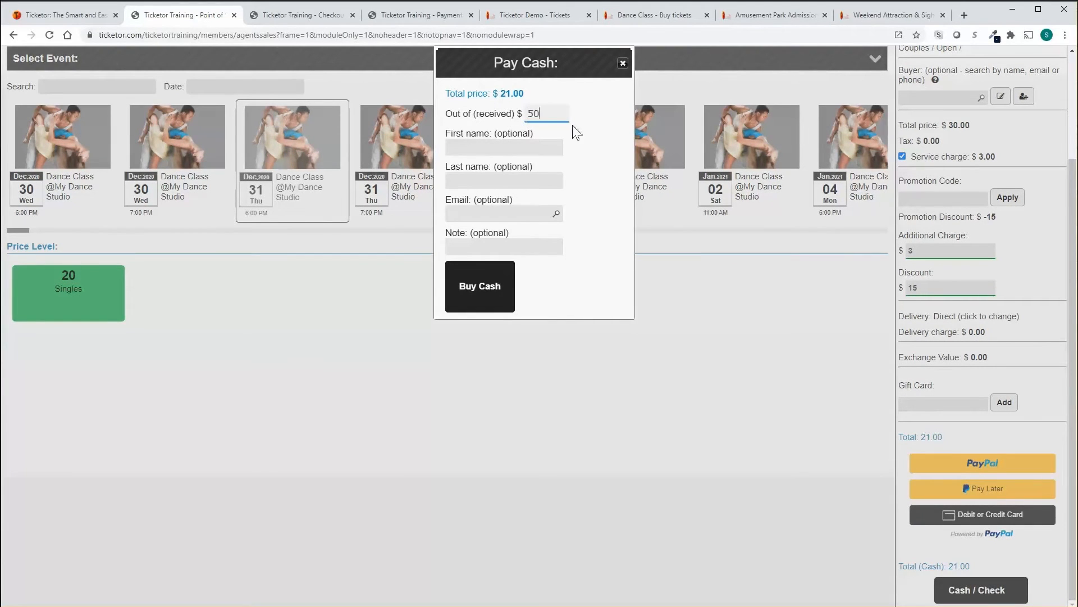
pyautogui.click(586, 136)
pyautogui.moveTo(485, 137); pyautogui.dragTo(518, 135)
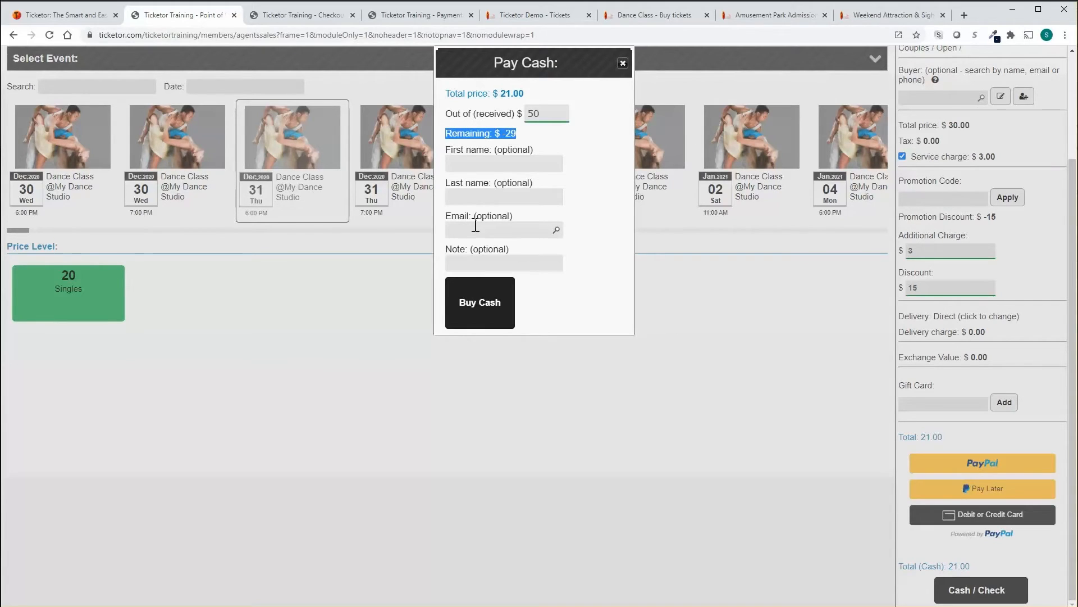
pyautogui.click(479, 306)
# Look over the receipt and printable Dance Class e-tickets, and close the ticket view
pyautogui.scroll(-5, 477, 315)
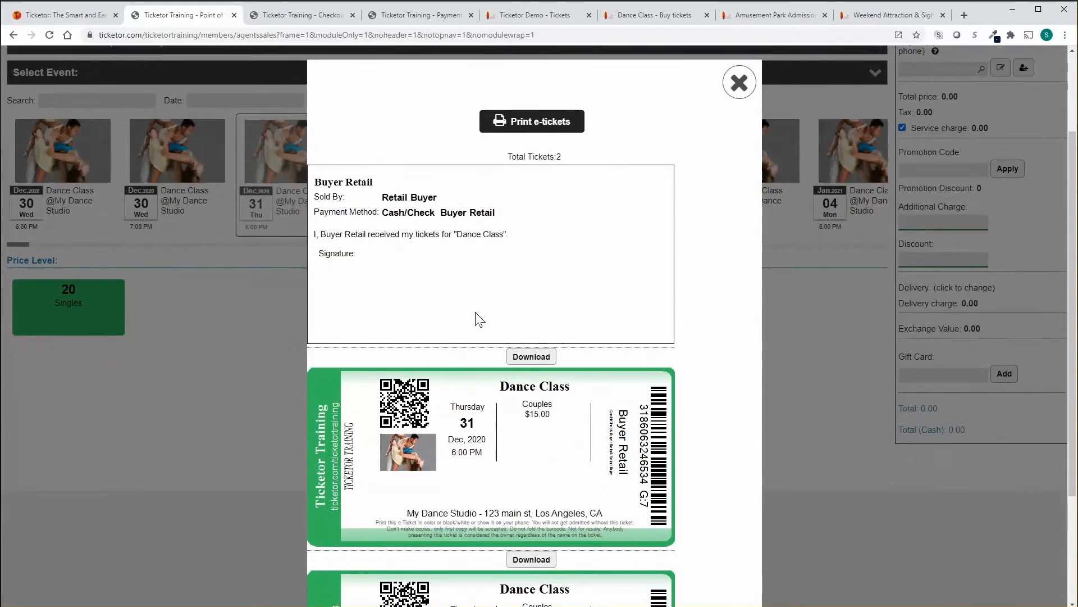
pyautogui.scroll(3, 478, 319)
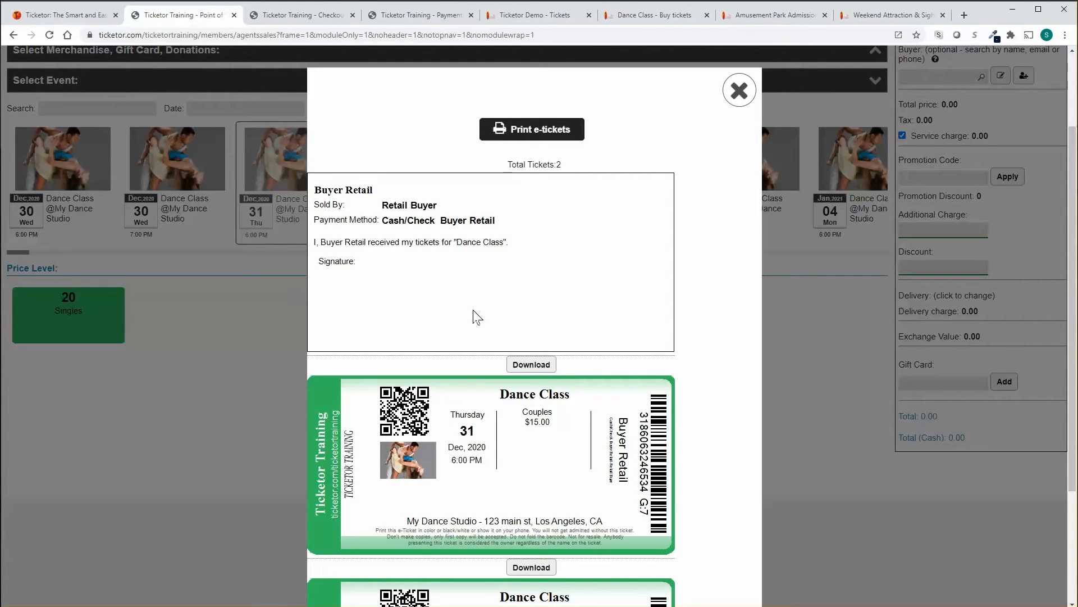
pyautogui.click(739, 90)
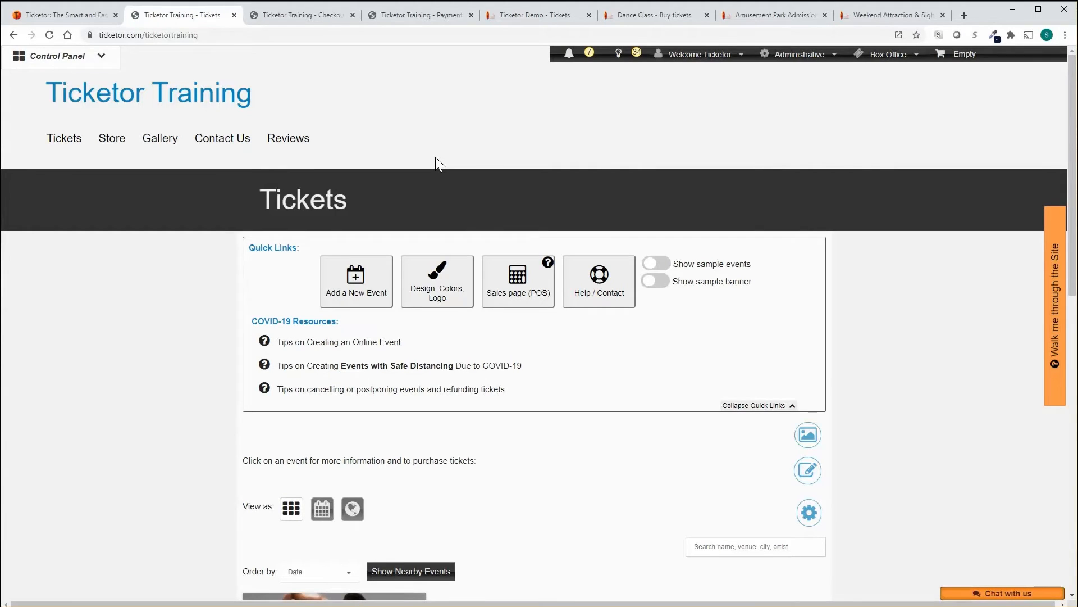
# Open gate control for the 12/31 Dance Class
pyautogui.click(77, 59)
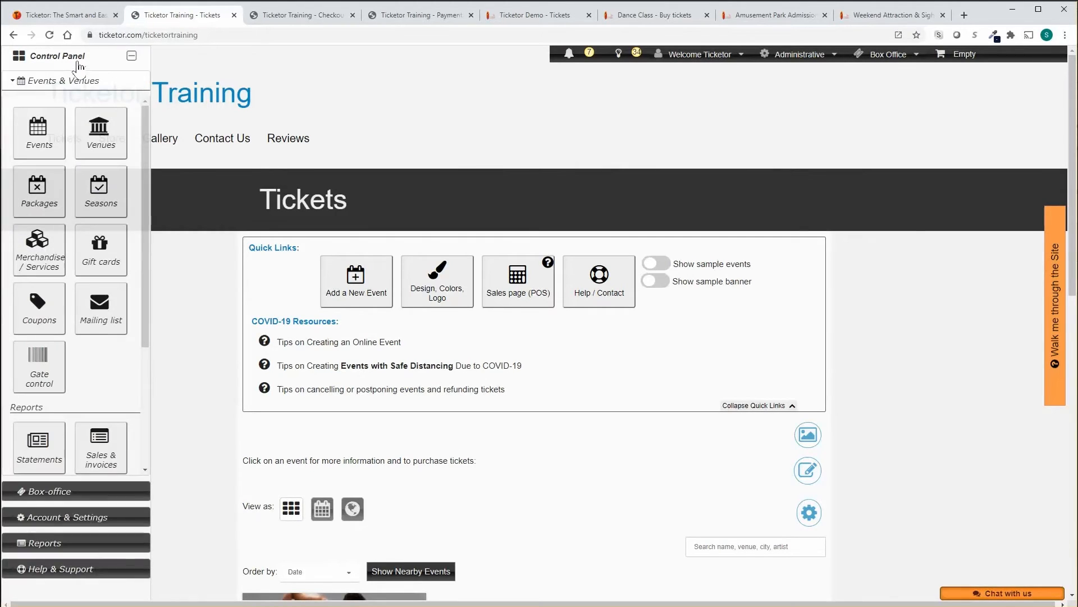
pyautogui.click(40, 371)
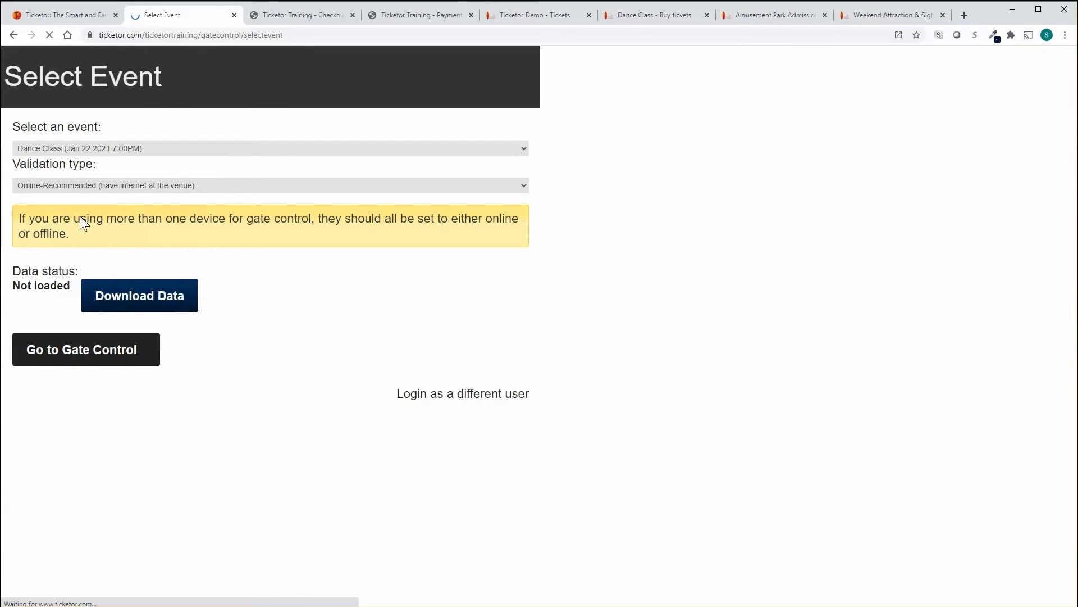
pyautogui.click(122, 152)
pyautogui.click(125, 202)
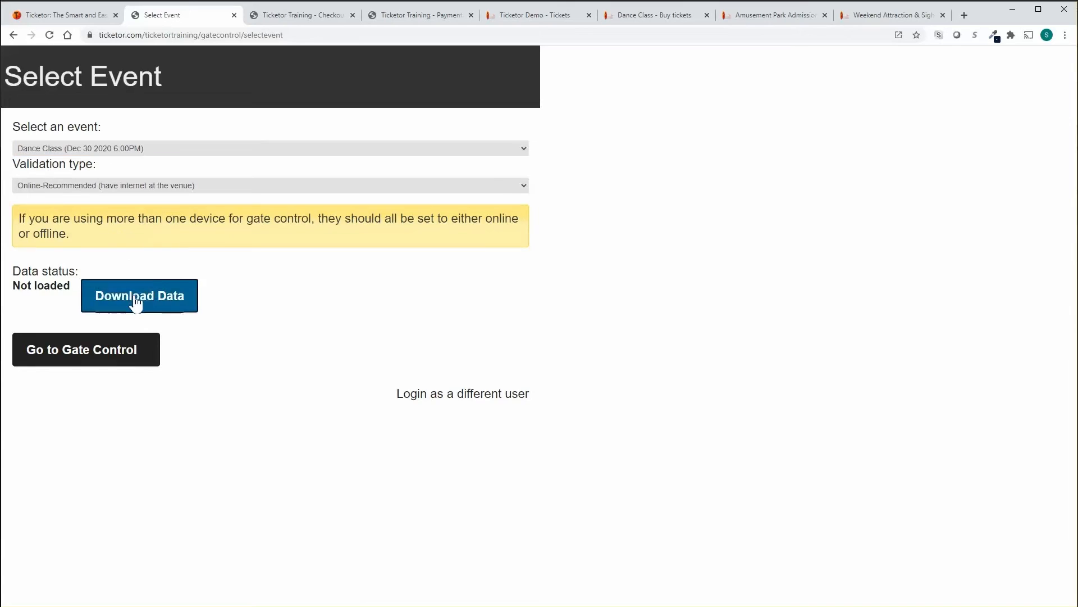
pyautogui.click(110, 353)
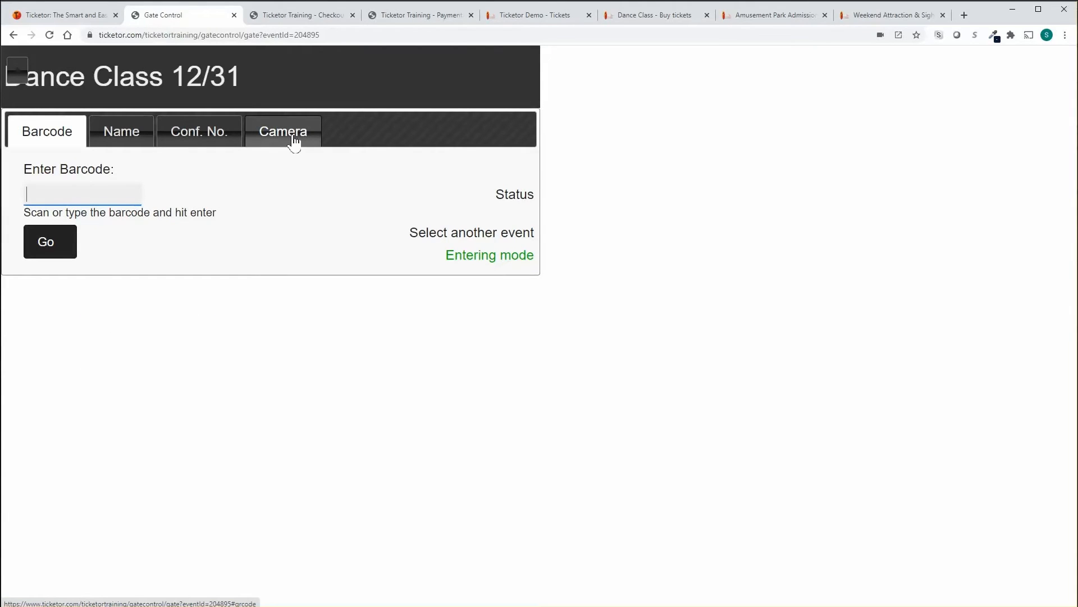
# Examine the confirmation number, name and barcode check-in options, and toggle the gate between entering and exiting mode
pyautogui.click(212, 132)
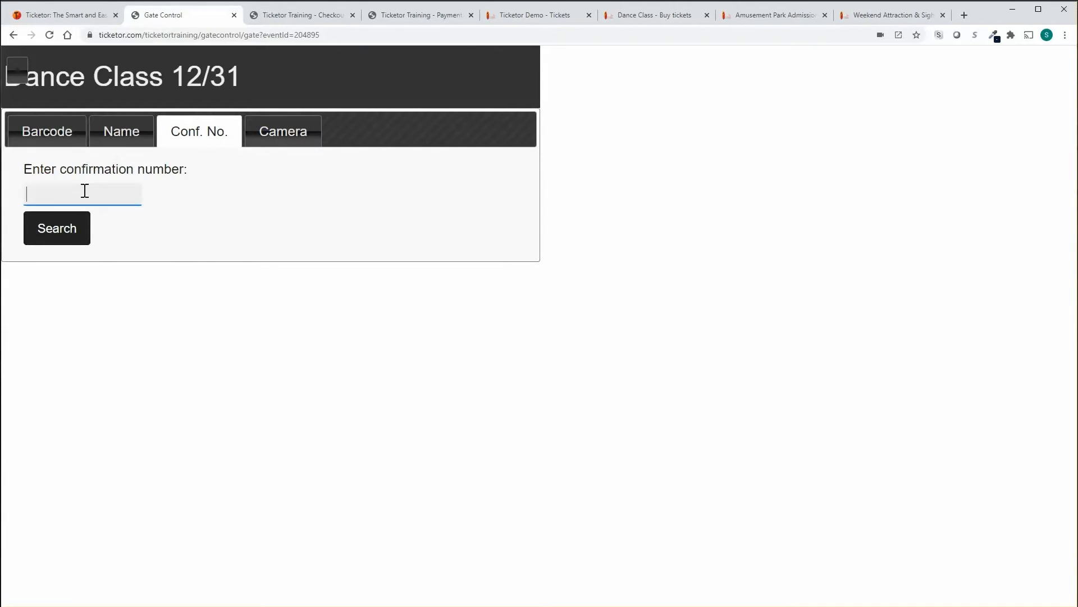
pyautogui.click(113, 140)
pyautogui.click(46, 138)
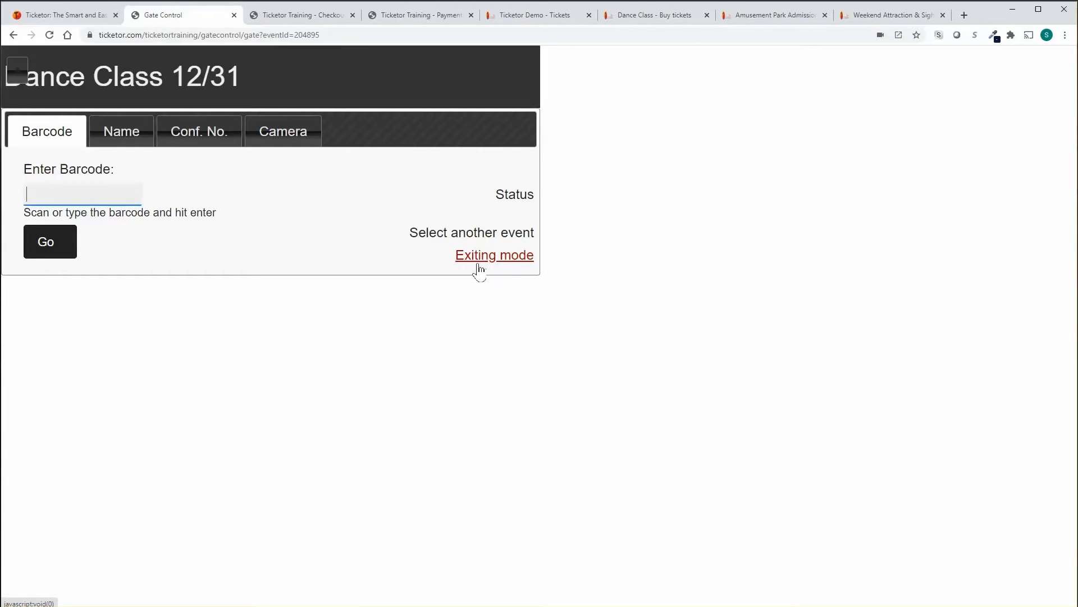
pyautogui.click(492, 261)
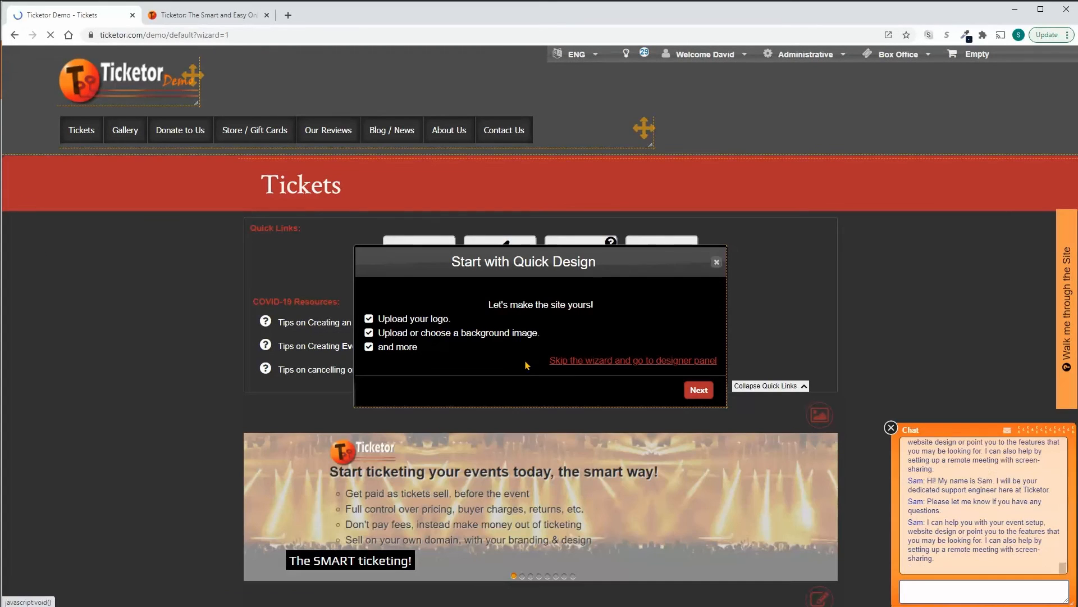
# Skip the quick design wizard on the demo site and open the designer panel
pyautogui.click(593, 361)
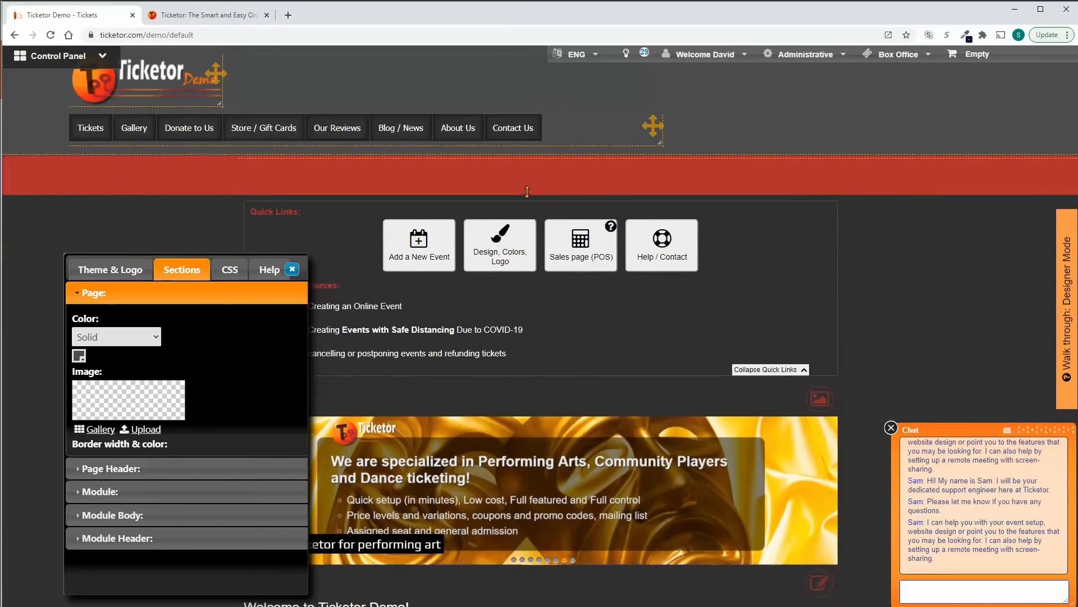
# Open the demo site's Store / Gift Cards page and examine its merchandise and the $50.00 Gift Card's edit options
pyautogui.click(275, 129)
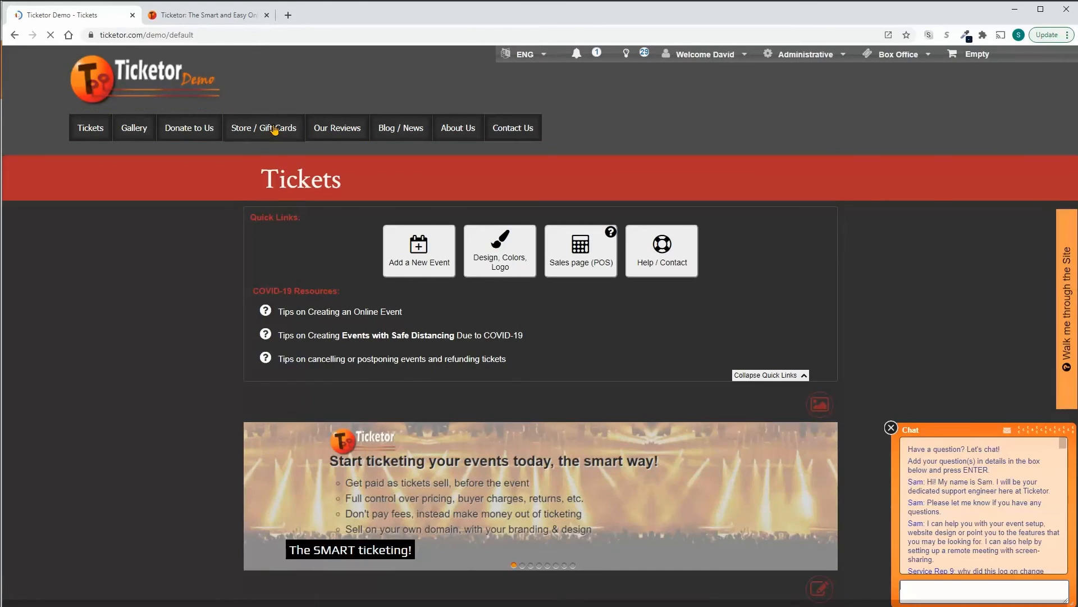
pyautogui.scroll(-4, 337, 180)
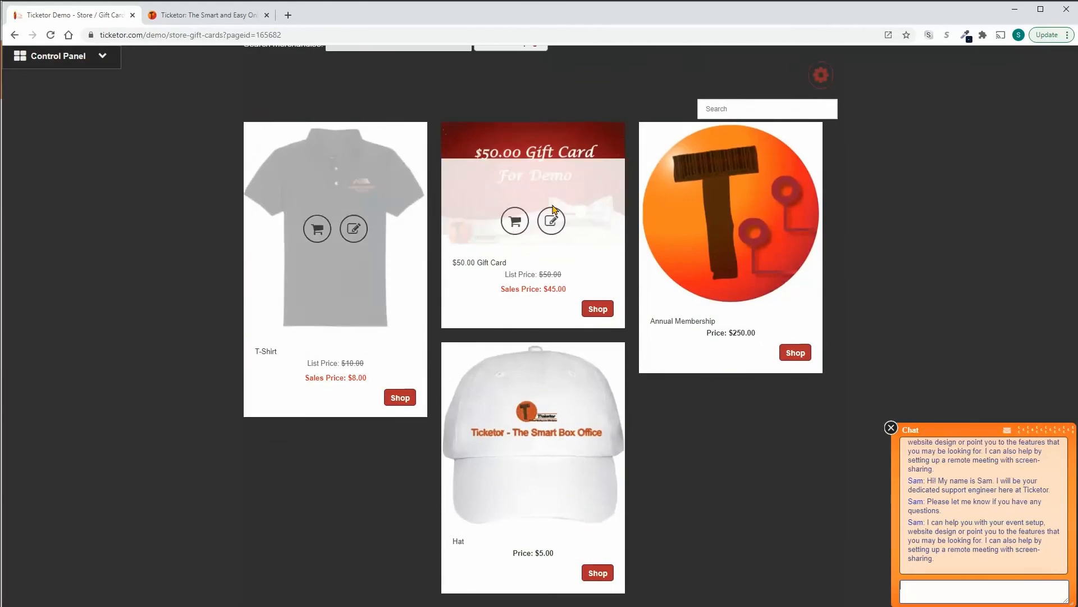
pyautogui.click(552, 219)
pyautogui.scroll(-10, 559, 195)
pyautogui.click(665, 591)
pyautogui.click(665, 368)
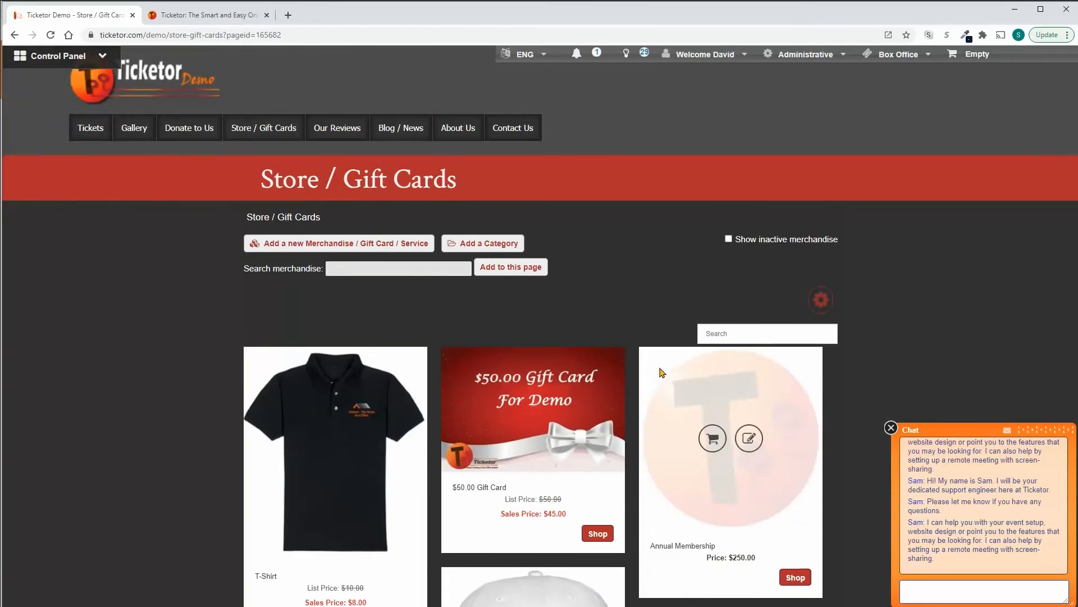
# Open the demo site's Point of Sales page
pyautogui.click(39, 159)
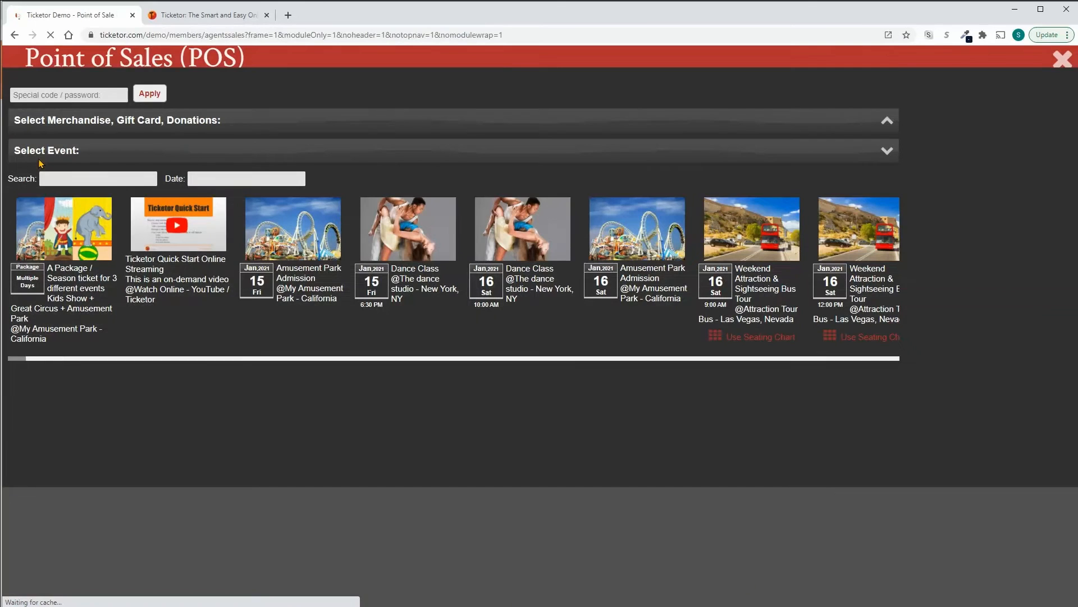
# Add two Couples tickets for the January 15, 6:30 PM Dance Class to the Point of Sales cart
pyautogui.click(410, 255)
pyautogui.click(73, 500)
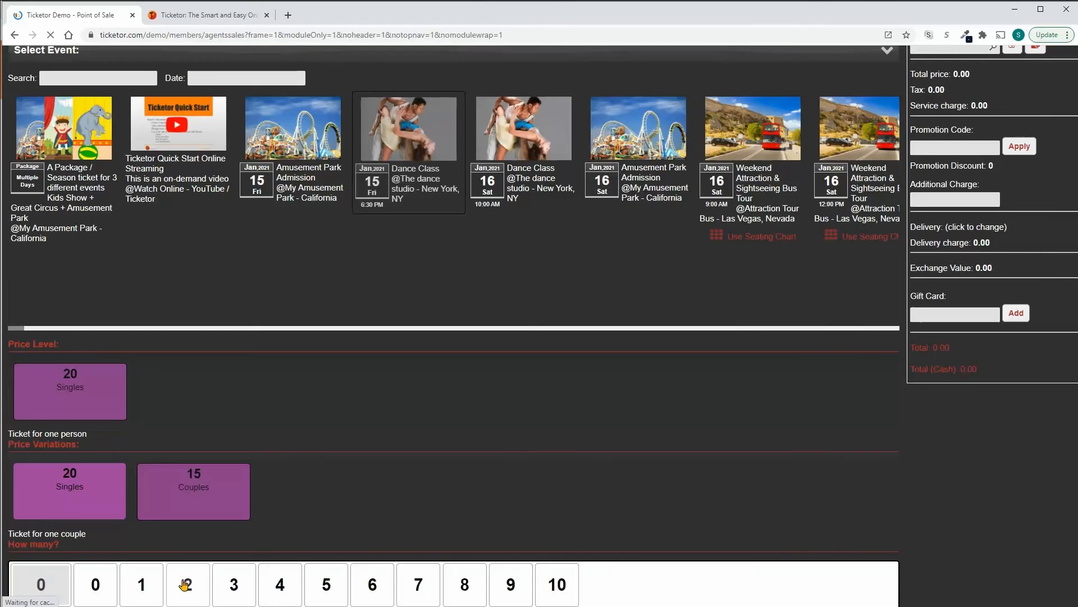
pyautogui.click(149, 583)
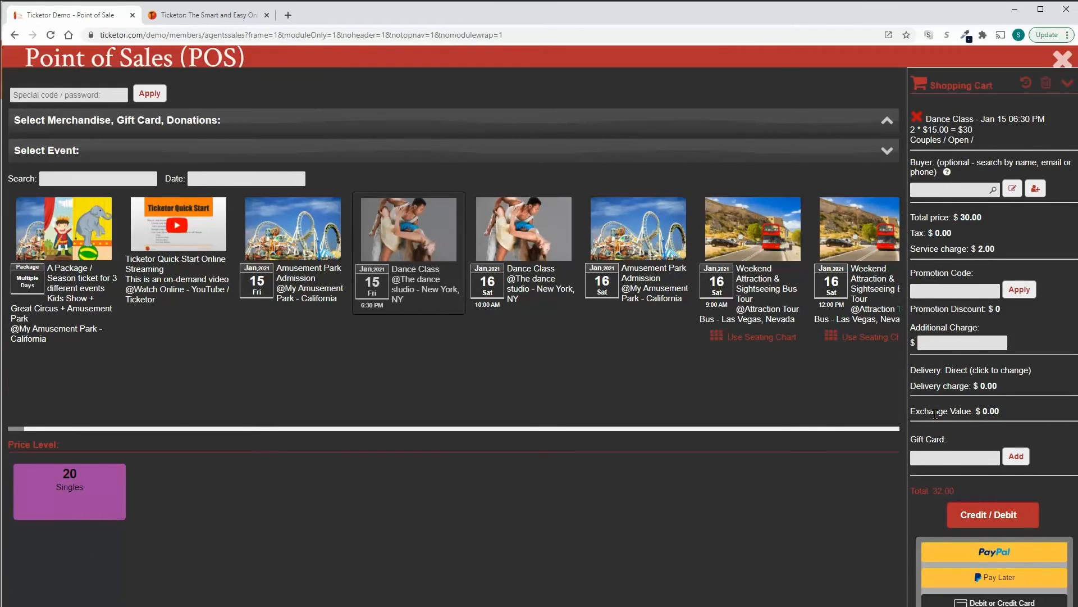
# Check out the Point of Sales cart and review the issued Dance Class tickets with their sponsor and agenda sections
pyautogui.scroll(-2, 935, 414)
pyautogui.click(987, 590)
pyautogui.click(505, 299)
pyautogui.scroll(-6, 506, 300)
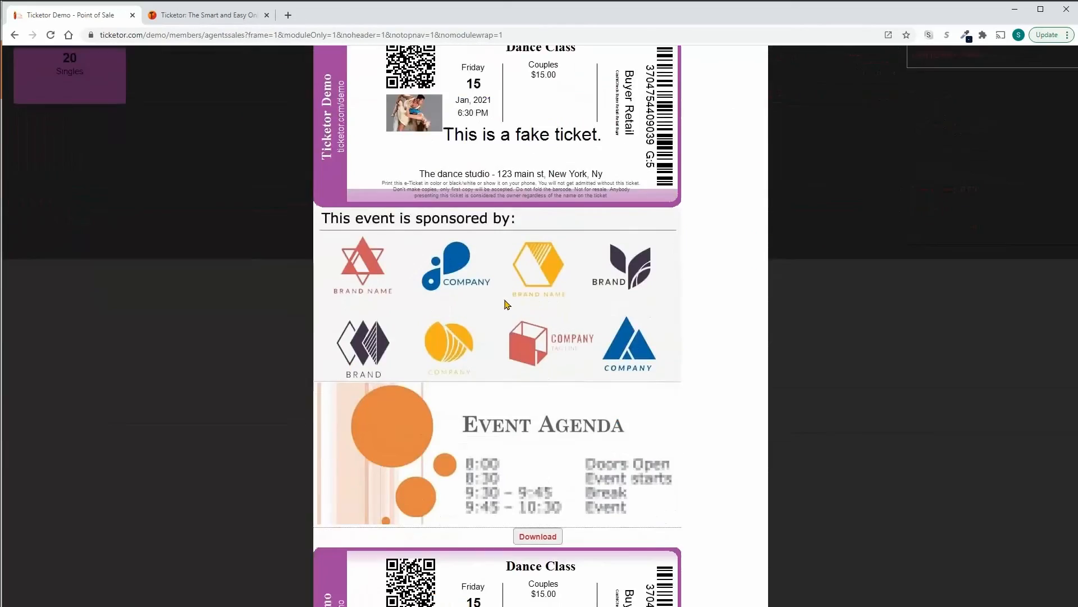
pyautogui.scroll(-5, 507, 304)
pyautogui.scroll(12, 507, 304)
pyautogui.click(746, 158)
pyautogui.click(1065, 63)
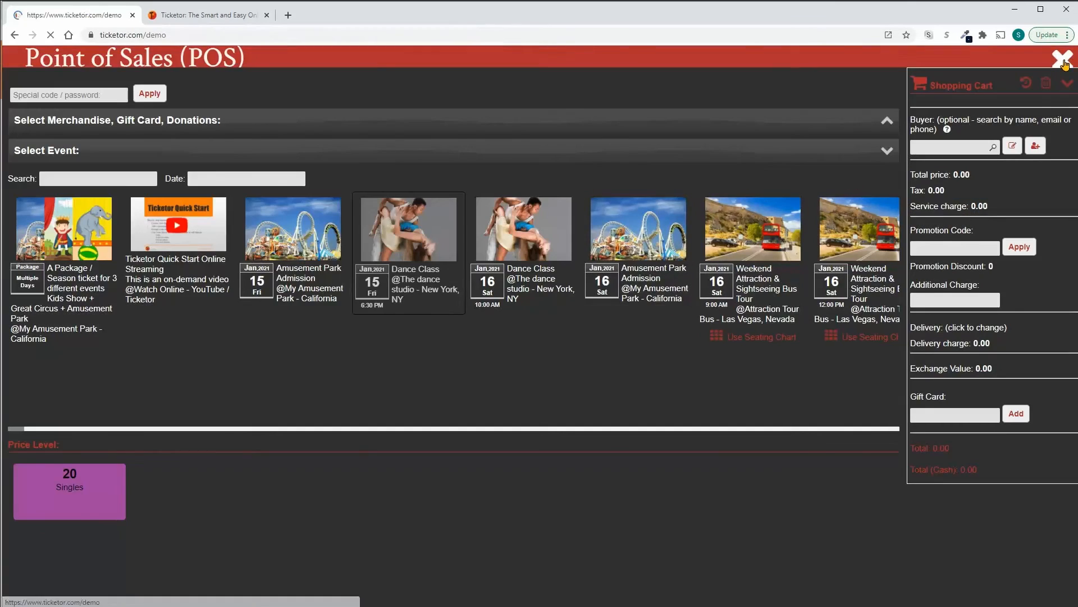
# Add a $20.00 donation to the cart from the demo site's Donate to Us page
pyautogui.click(182, 129)
pyautogui.scroll(-2, 270, 237)
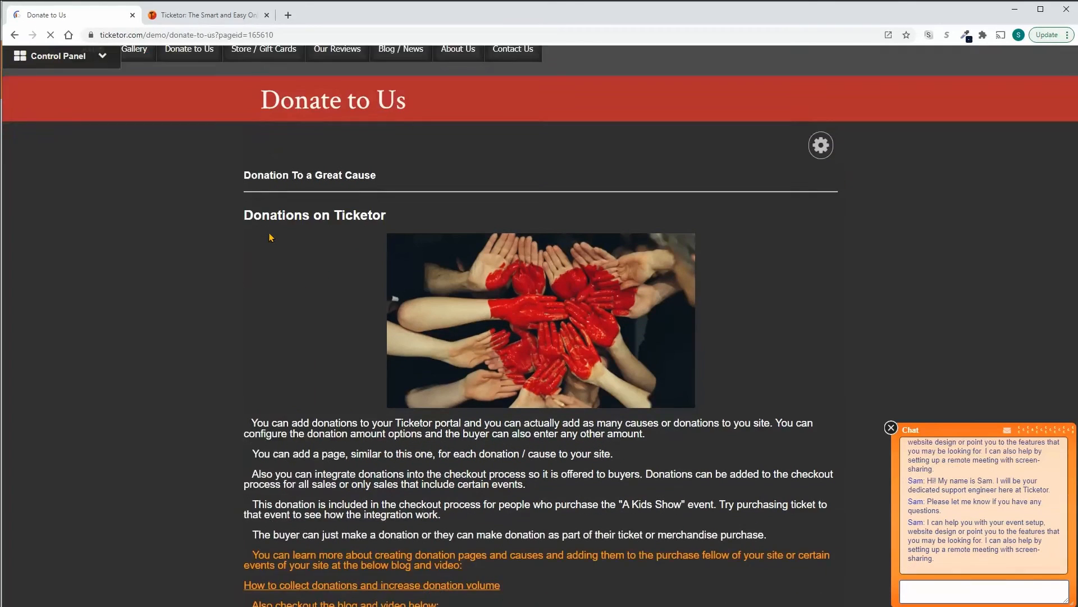
pyautogui.scroll(-3, 271, 237)
pyautogui.scroll(-3, 270, 237)
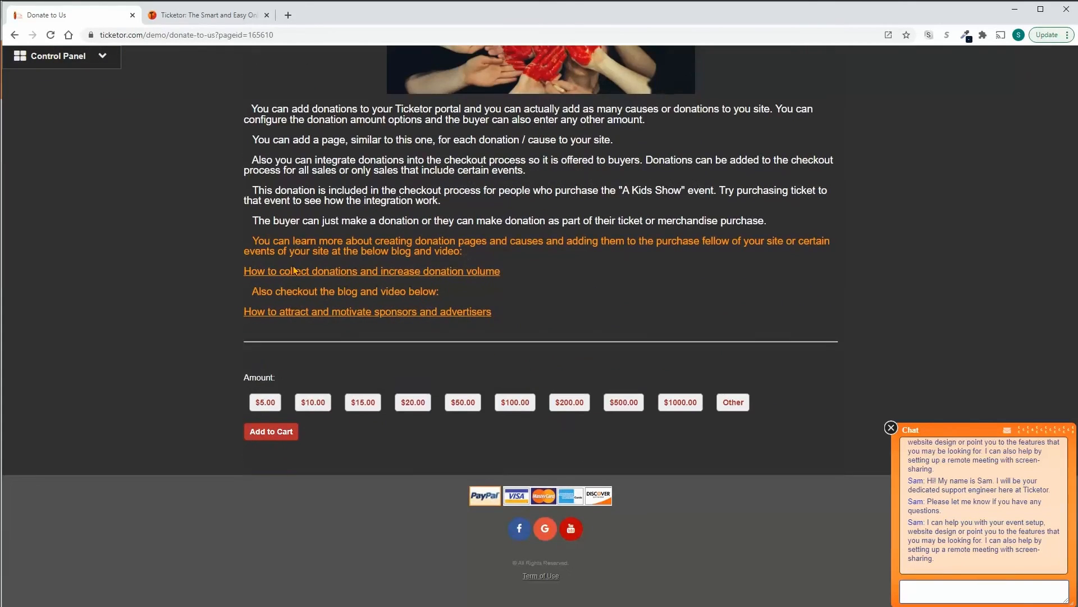
pyautogui.click(413, 399)
pyautogui.click(270, 432)
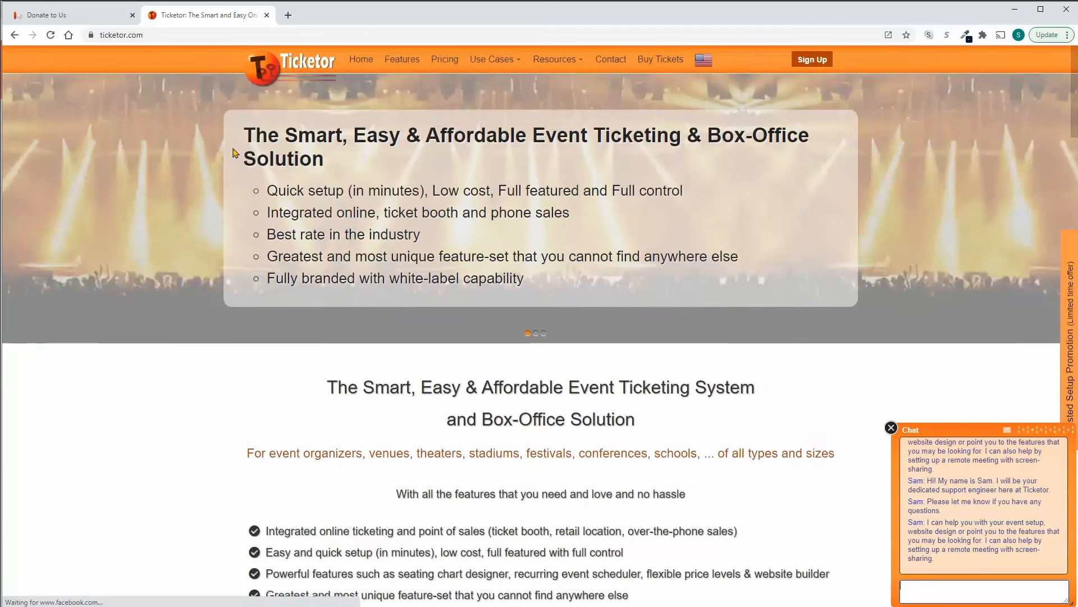
# Expand the full Features list on the main Ticketor home page and examine the feature tiles
pyautogui.scroll(-1, 427, 214)
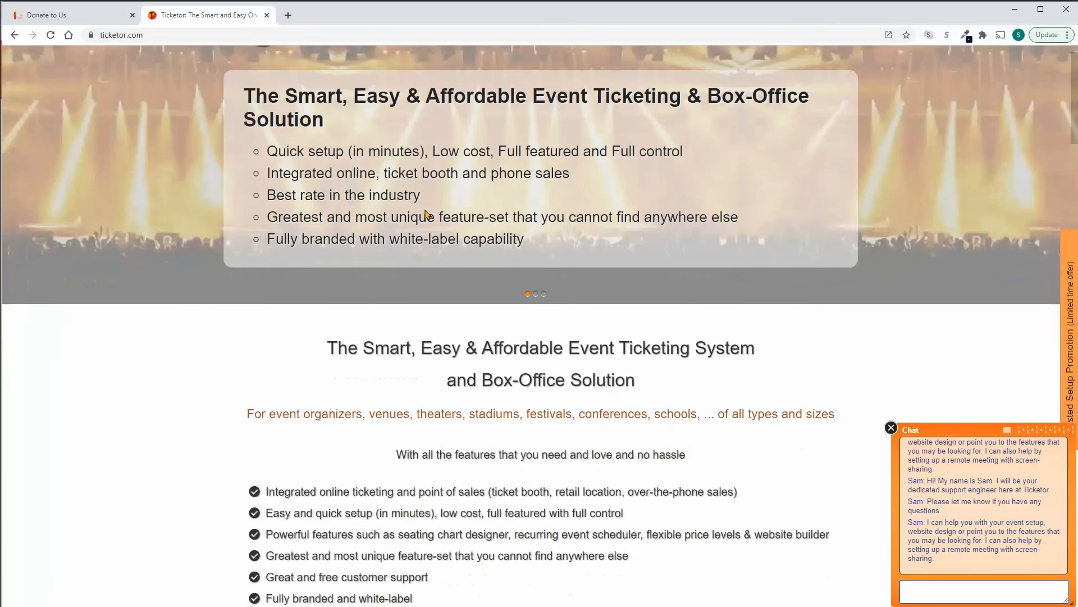
pyautogui.scroll(-10, 426, 214)
pyautogui.moveTo(468, 218); pyautogui.dragTo(630, 227)
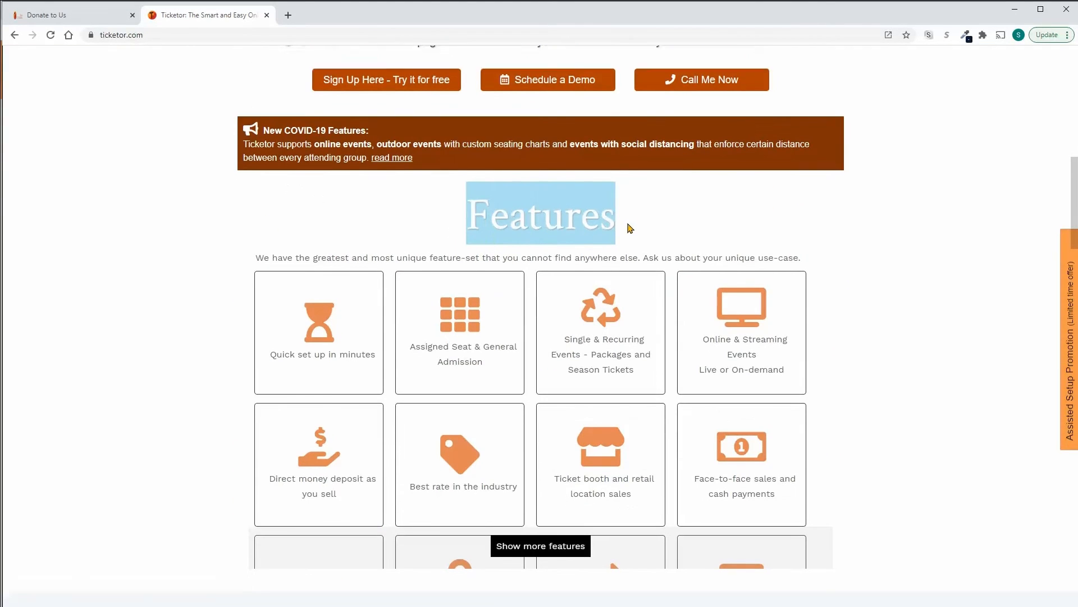
pyautogui.scroll(-3, 590, 303)
pyautogui.click(544, 382)
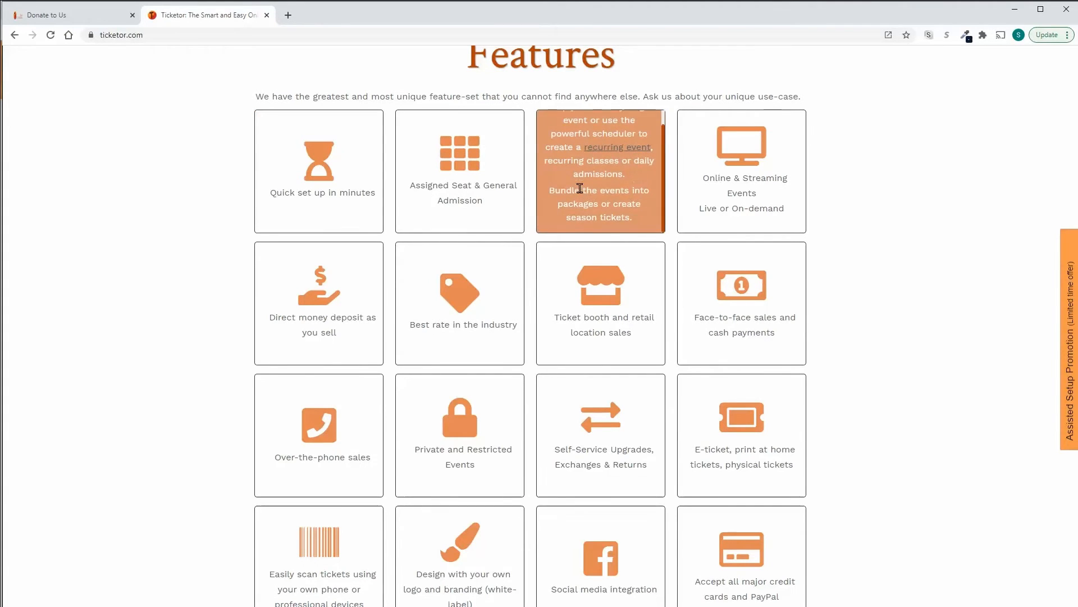
# Search the demo site's admin help for "Gate" and examine the Gate Control & E-Ticket Validation topic
pyautogui.click(79, 16)
pyautogui.click(69, 54)
pyautogui.click(43, 236)
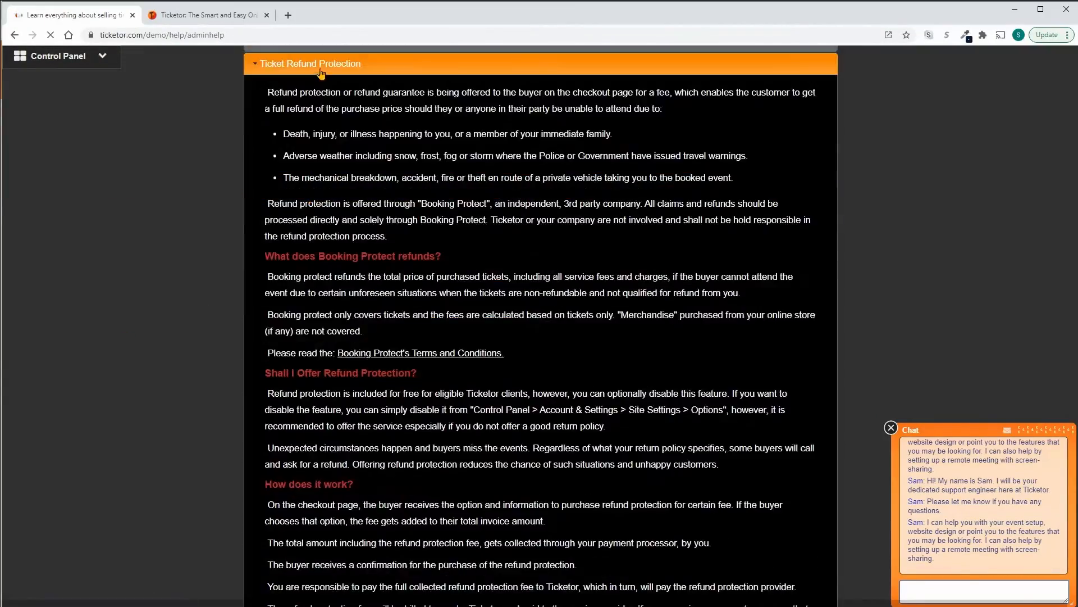
pyautogui.click(603, 238)
pyautogui.write('Gate')
pyautogui.click(345, 588)
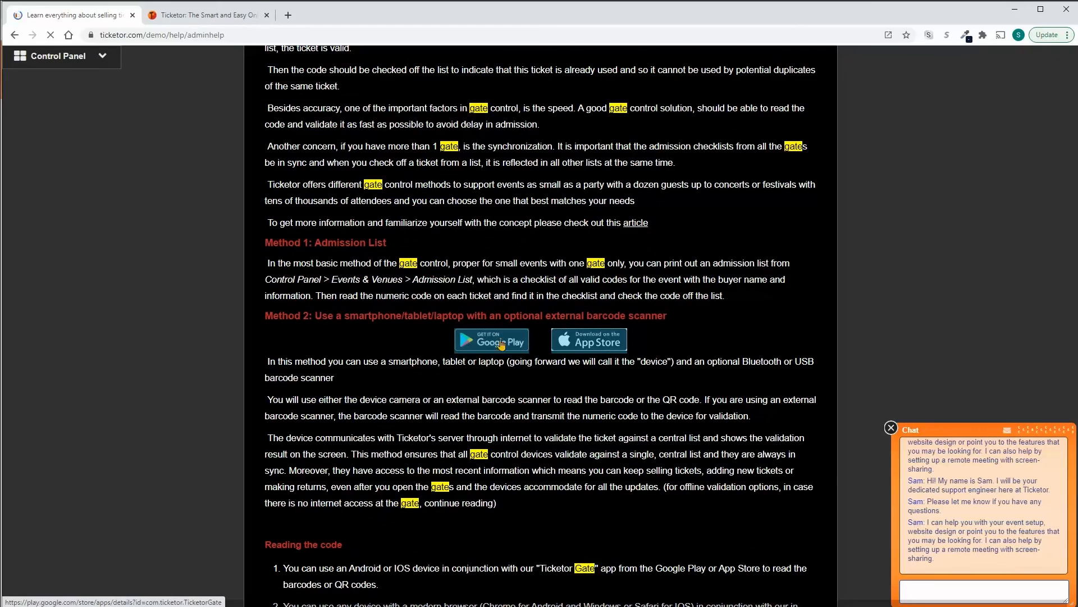
pyautogui.scroll(13, 501, 344)
pyautogui.click(261, 35)
pyautogui.press('End')
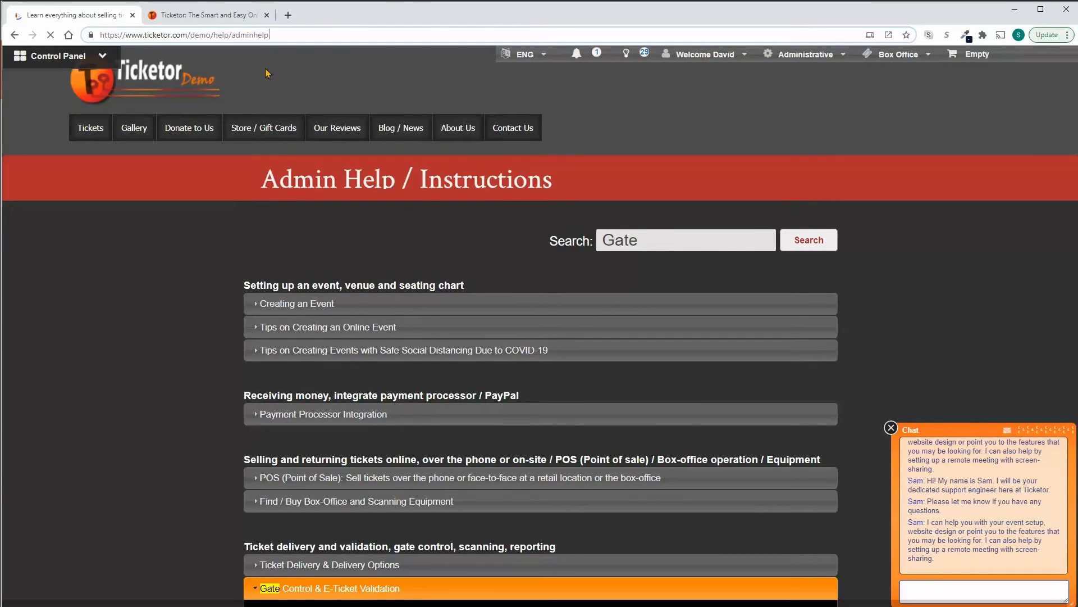
pyautogui.press('BackSpace')
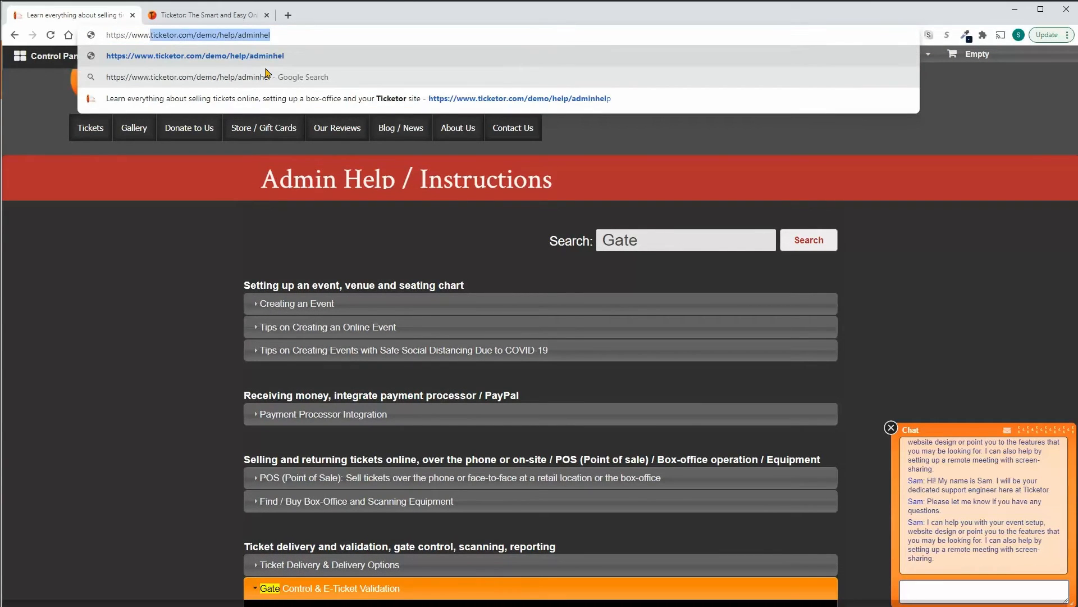
pyautogui.press('BackSpace')
pyautogui.write('MyDomain.com')
pyautogui.click(111, 316)
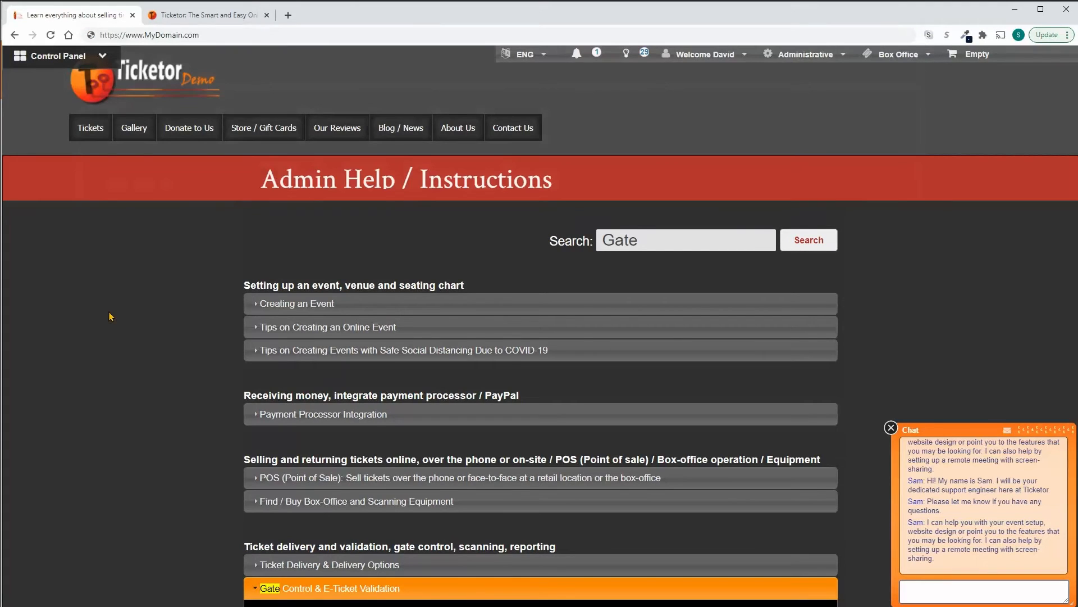
pyautogui.click(210, 35)
pyautogui.click(210, 35)
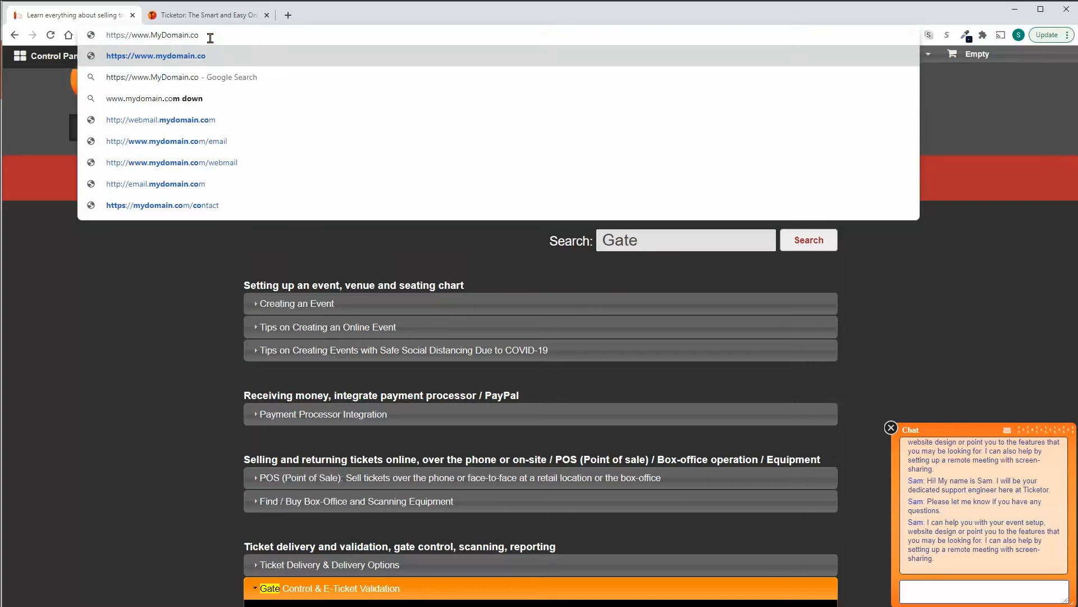
pyautogui.press('BackSpace')
pyautogui.press('BackSpace')
pyautogui.press('BackSpace')
pyautogui.press('BackSpace')
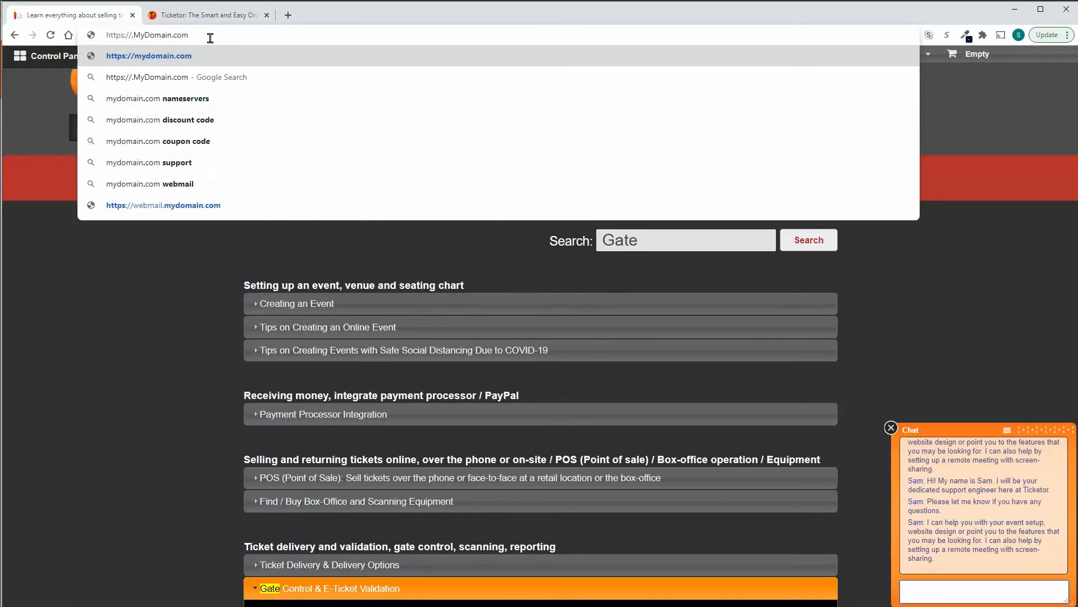
pyautogui.write('Tick.ets')
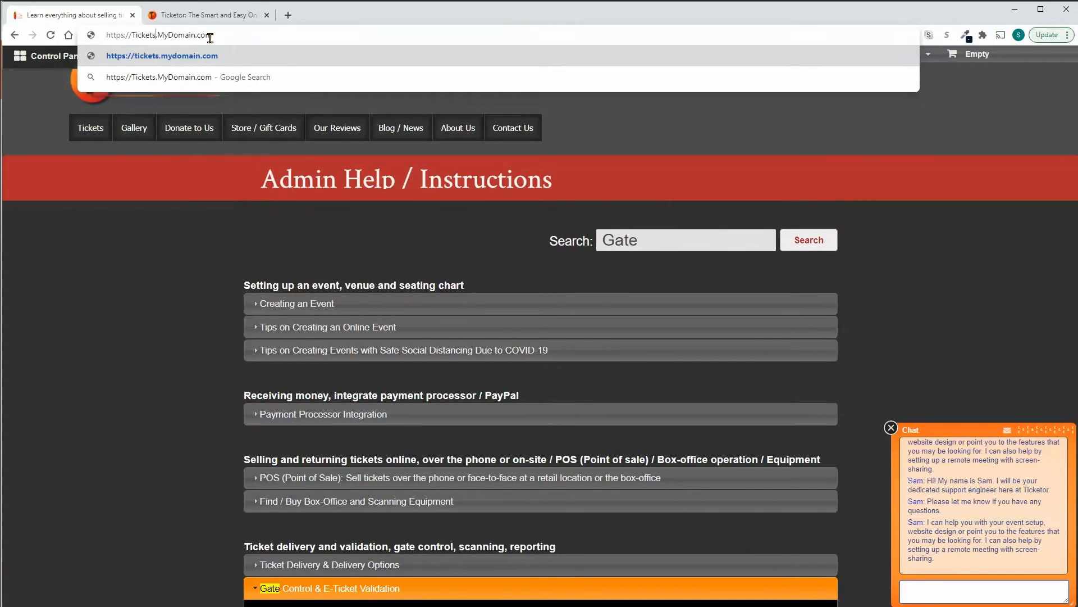
pyautogui.press('Return')
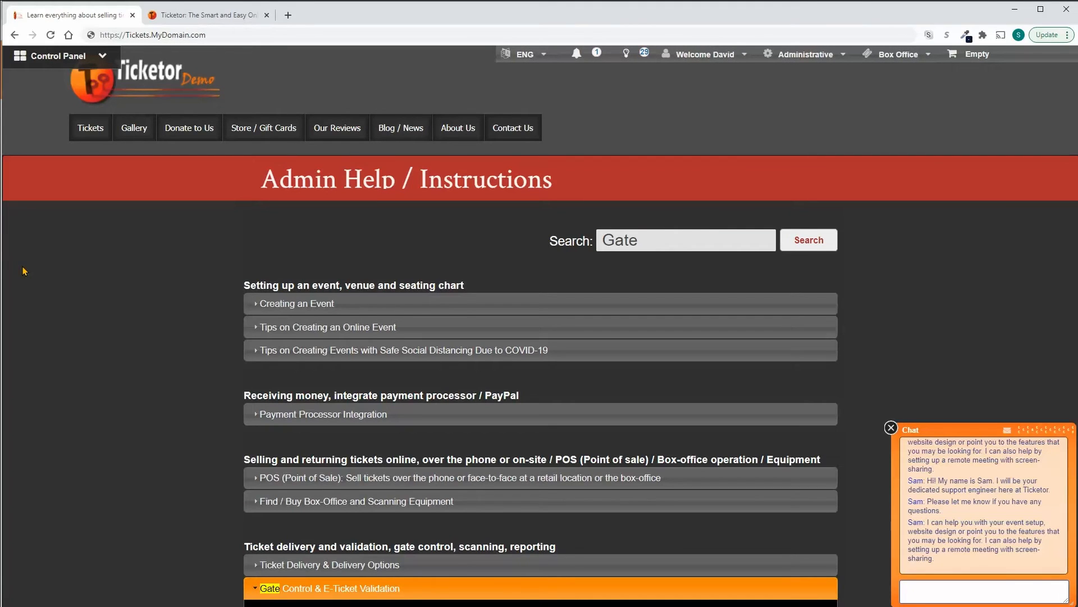
# Open the Embed / Add to Site settings and choose Amusement Park Admission - (Recurring) (All Instances) as the content to add
pyautogui.click(64, 65)
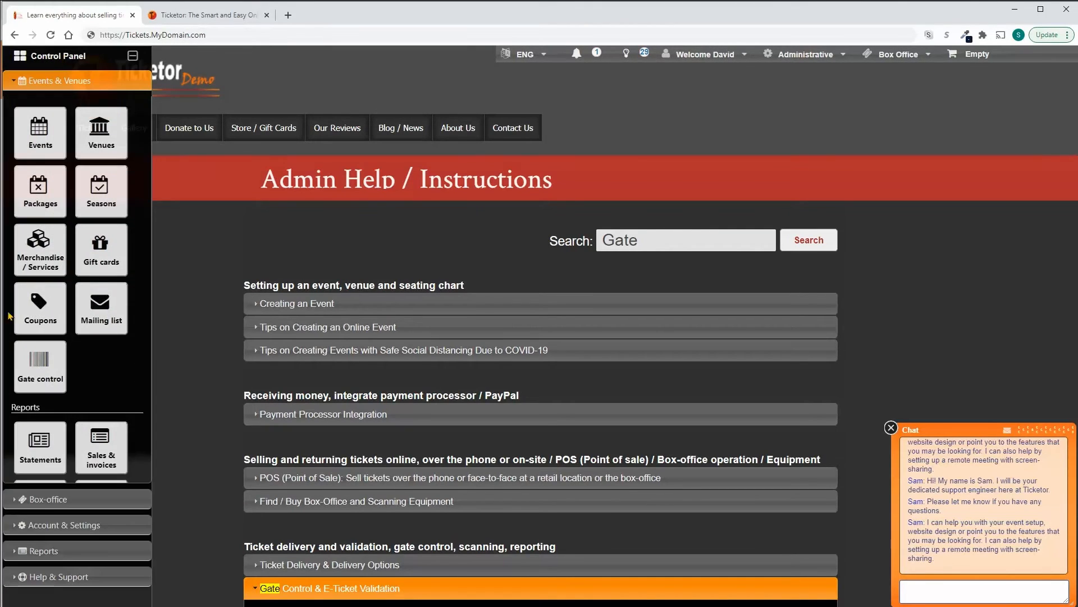
pyautogui.click(47, 525)
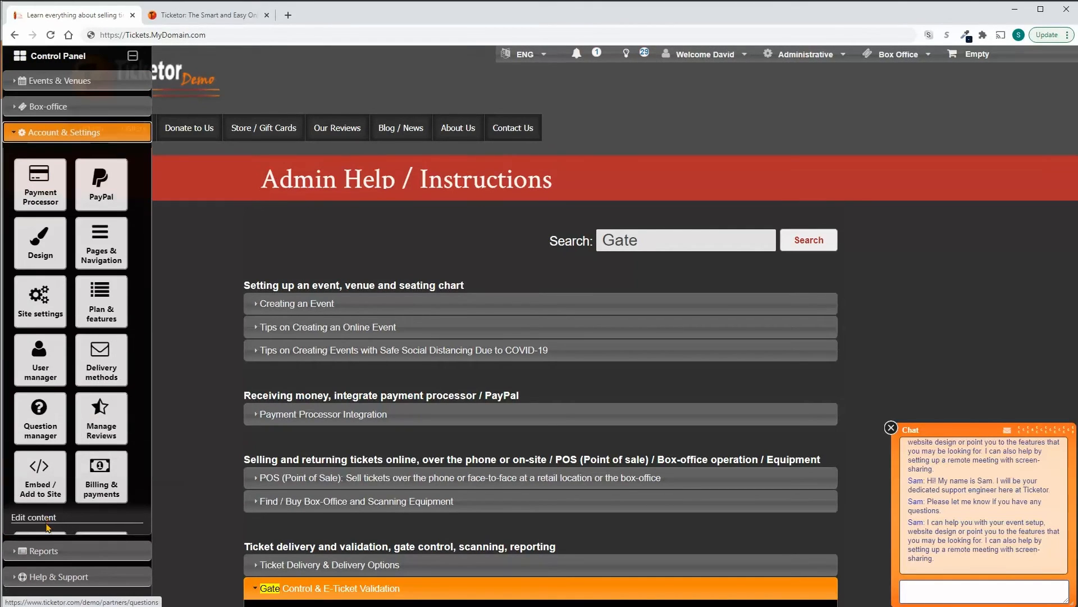
pyautogui.click(45, 484)
pyautogui.click(520, 98)
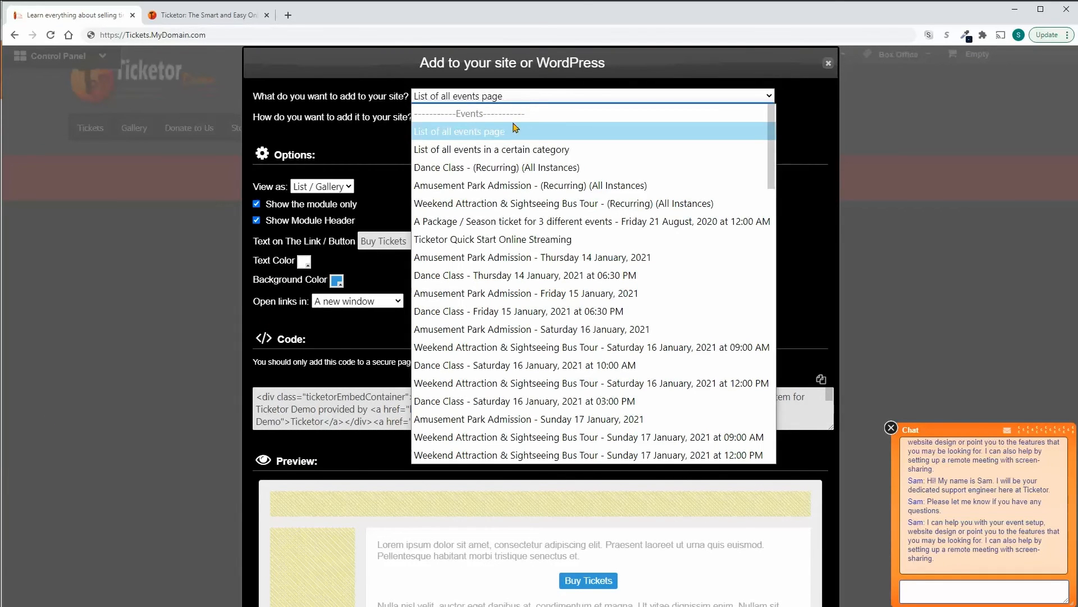
pyautogui.click(504, 185)
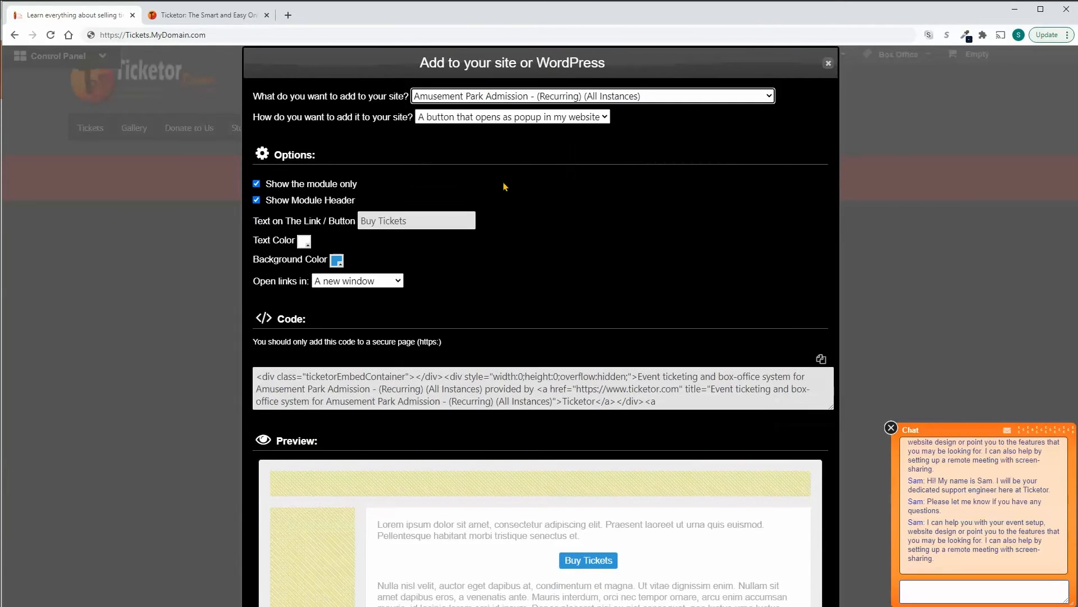
# Set the embed method to "A shortcode to use in Wordpress site" and turn off the Transparent option
pyautogui.click(494, 121)
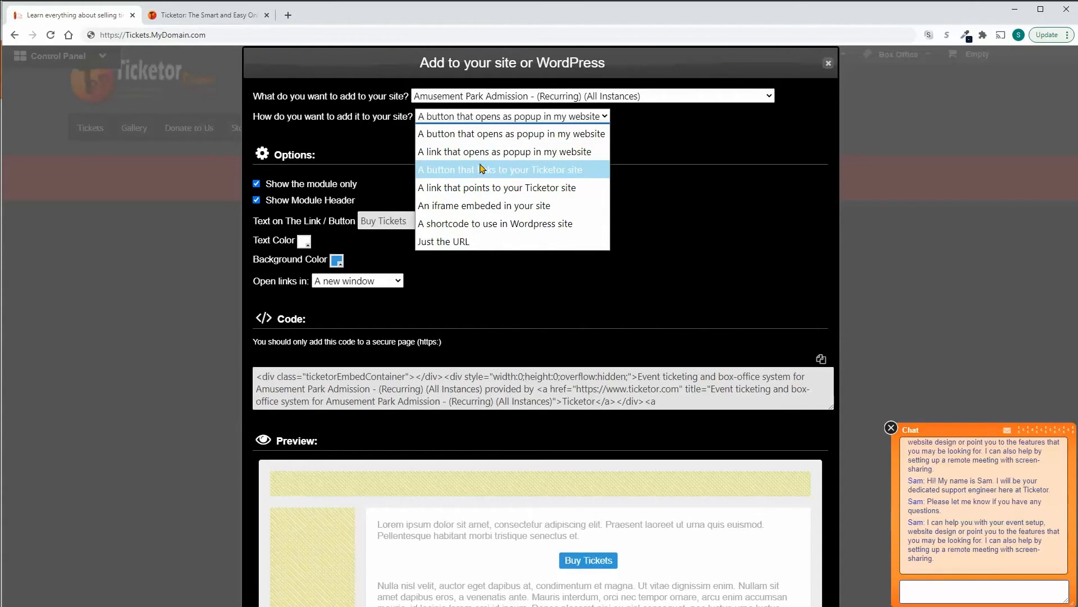
pyautogui.click(465, 224)
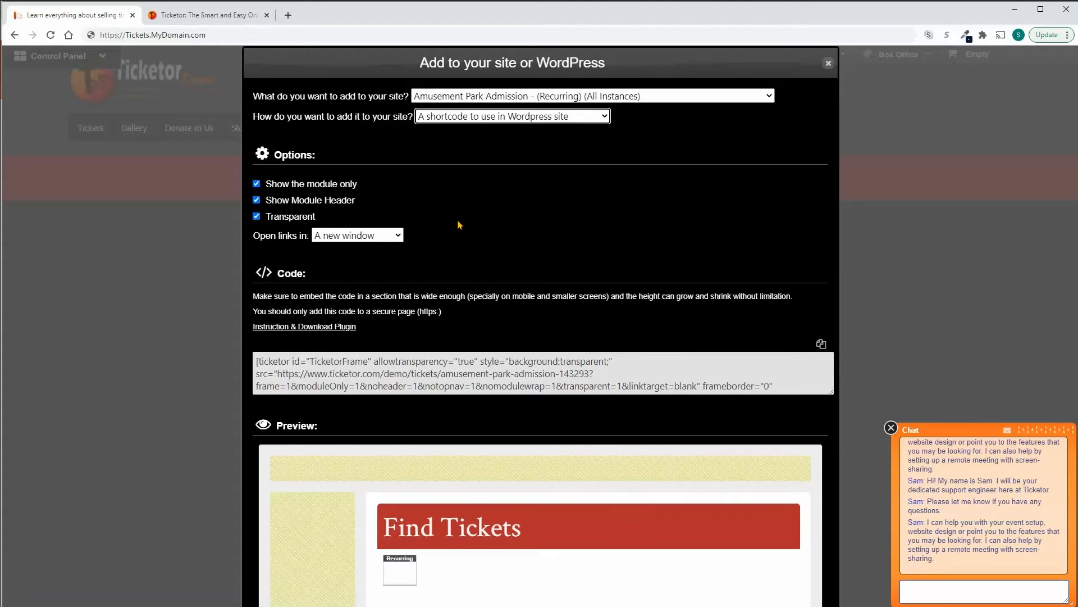
pyautogui.click(316, 221)
# Review the embedded event preview through its calendar and copy the generated shortcode
pyautogui.scroll(-10, 590, 402)
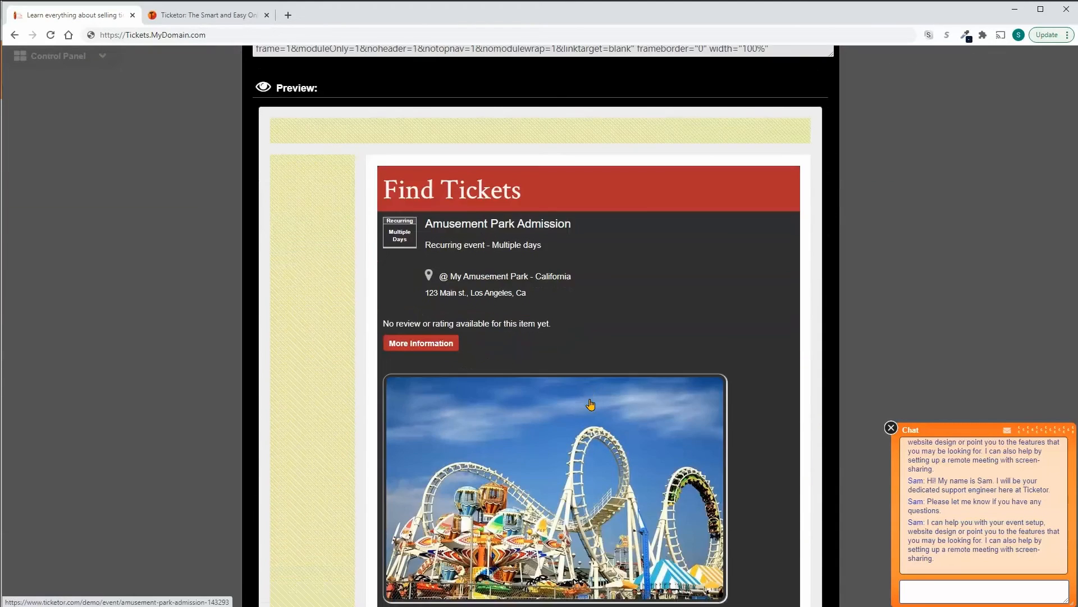
pyautogui.scroll(-10, 588, 398)
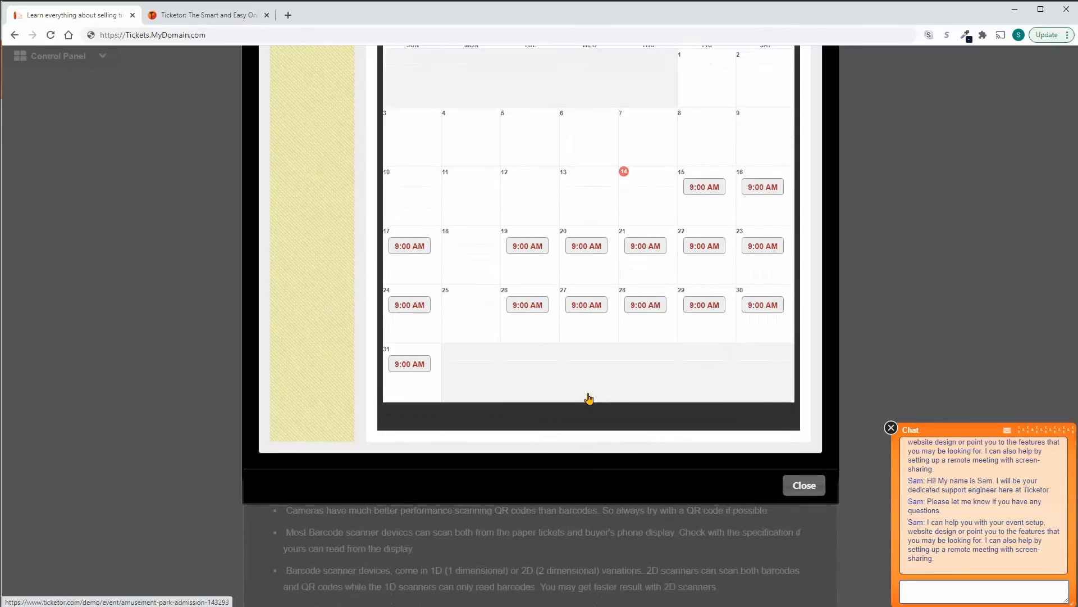
pyautogui.scroll(20, 589, 399)
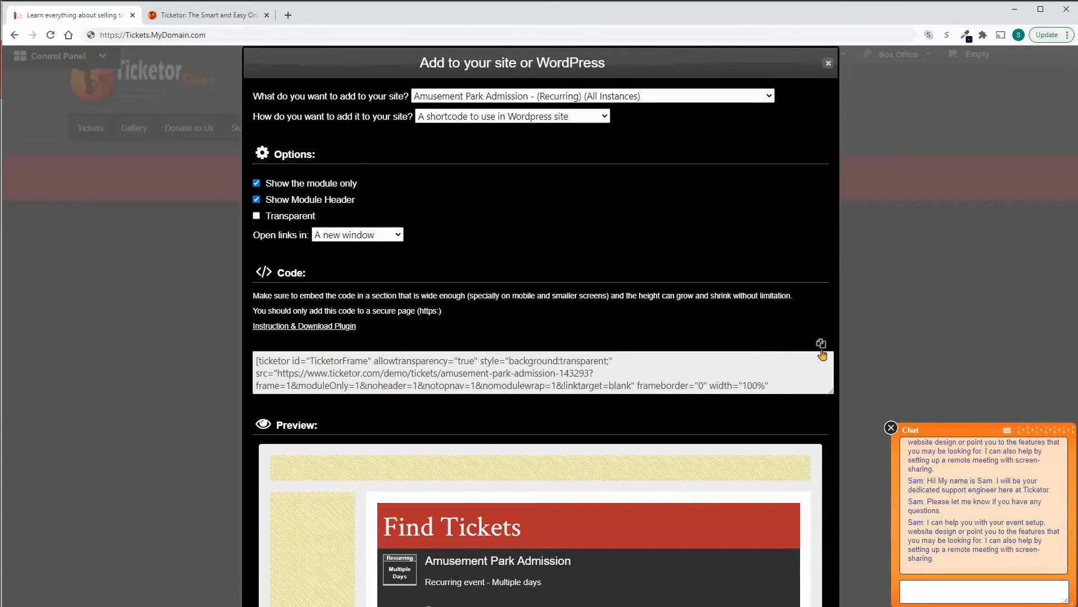
pyautogui.click(821, 345)
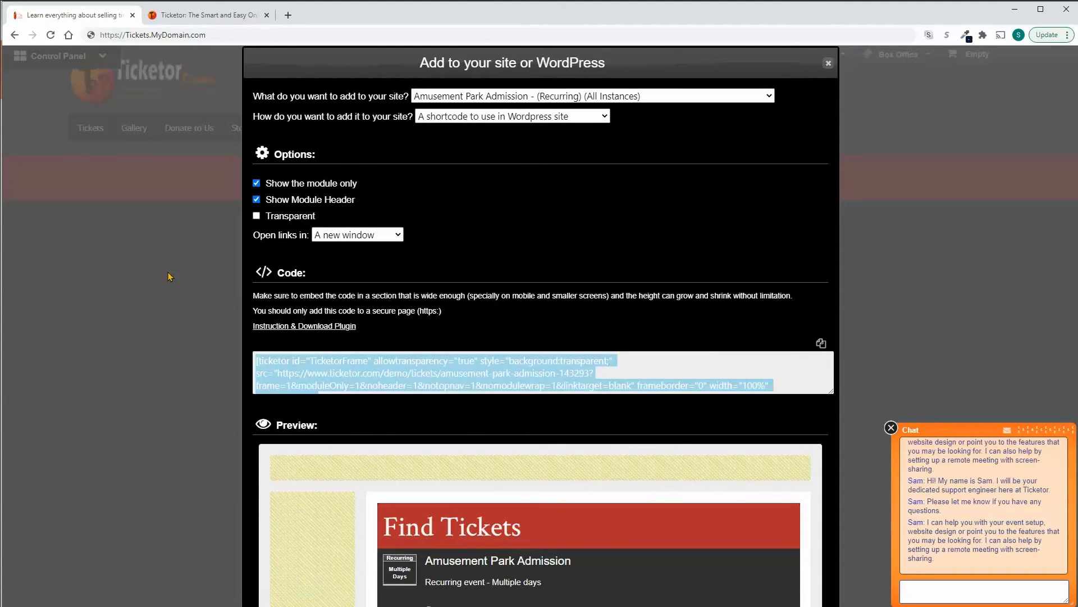
pyautogui.click(829, 63)
# Open the Pages & Navigation settings and examine the Donation Page type in the new page form
pyautogui.click(56, 56)
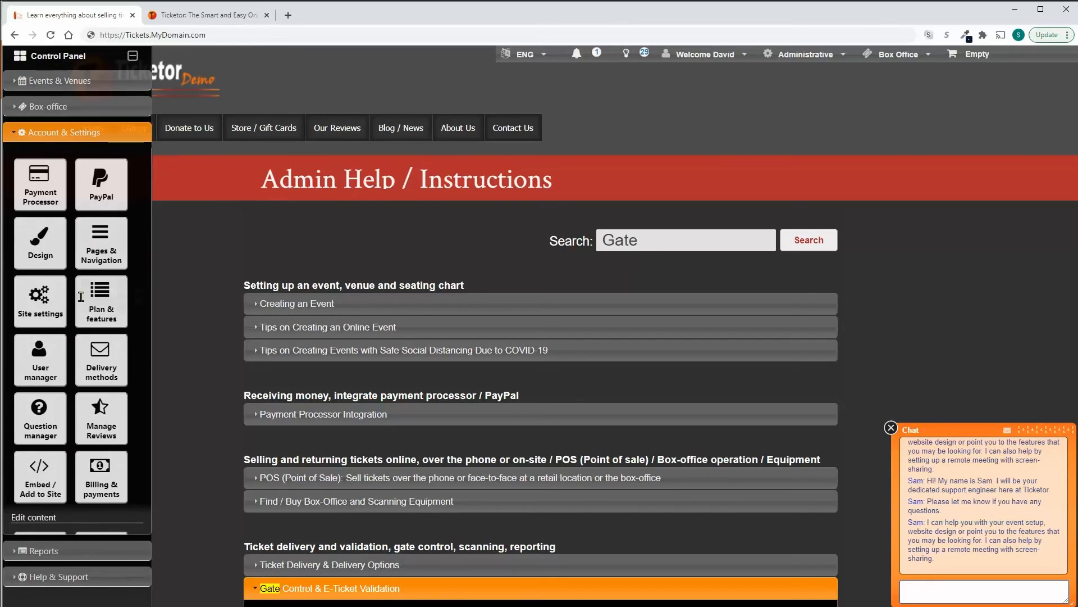
pyautogui.click(102, 249)
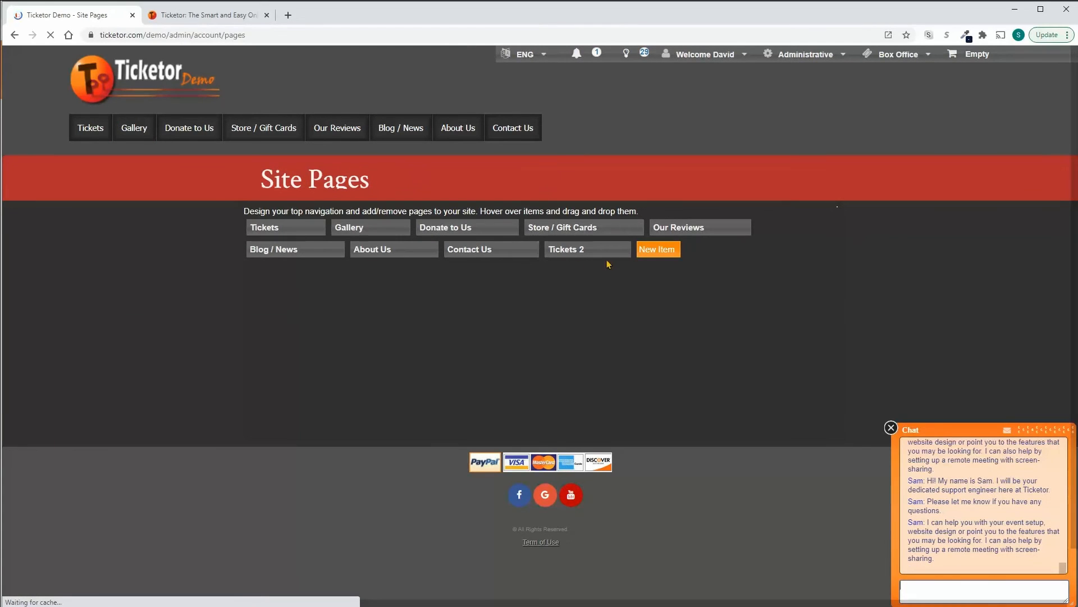
pyautogui.click(662, 251)
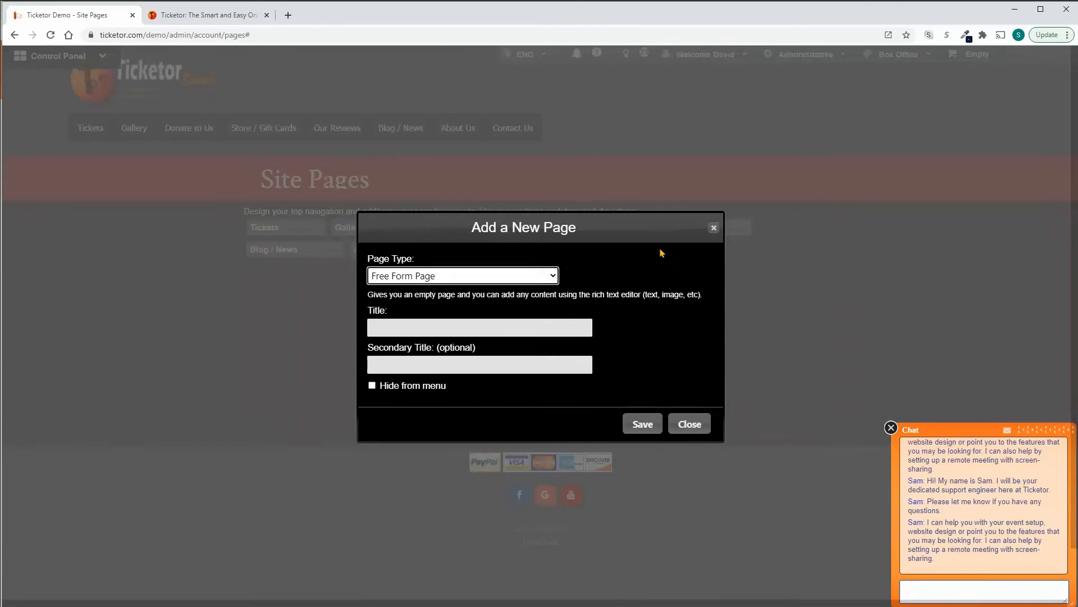
pyautogui.click(514, 275)
pyautogui.click(427, 433)
pyautogui.click(420, 333)
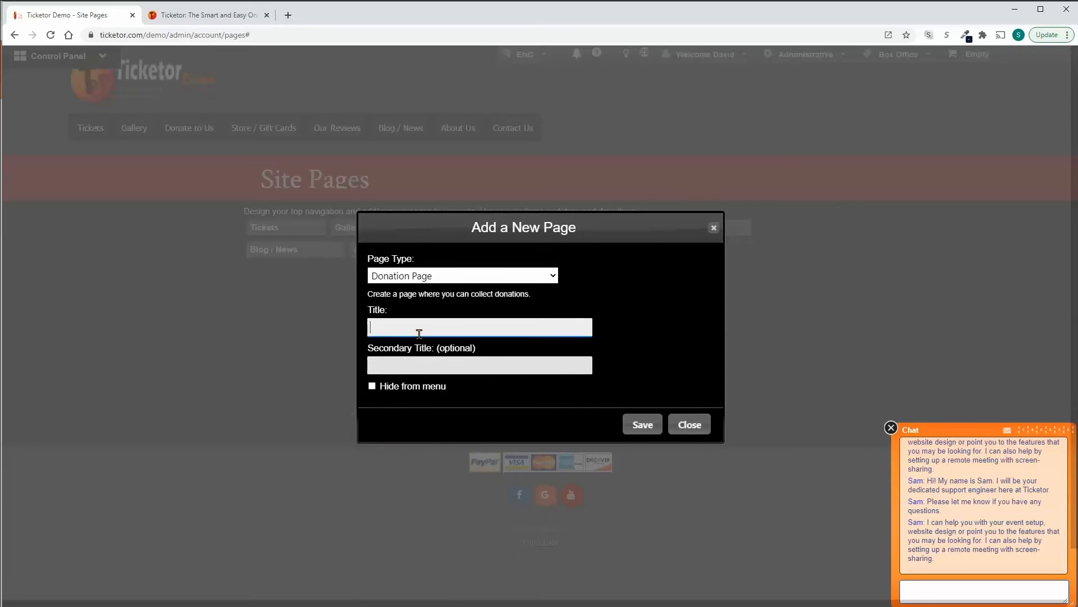
pyautogui.click(643, 424)
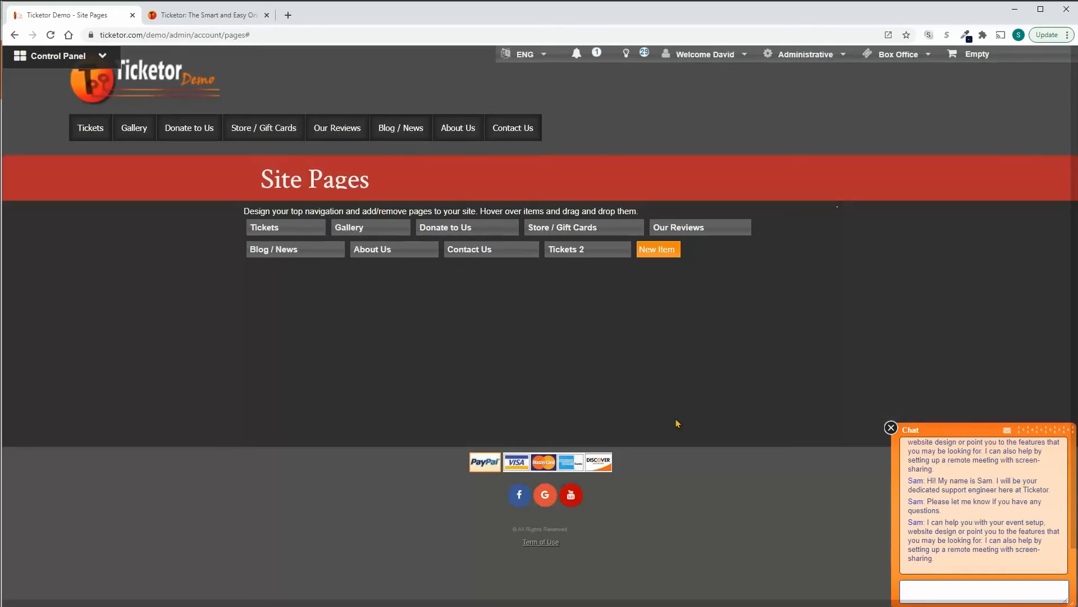
# Open the demo site's Gallery page from the list of site pages
pyautogui.click(400, 227)
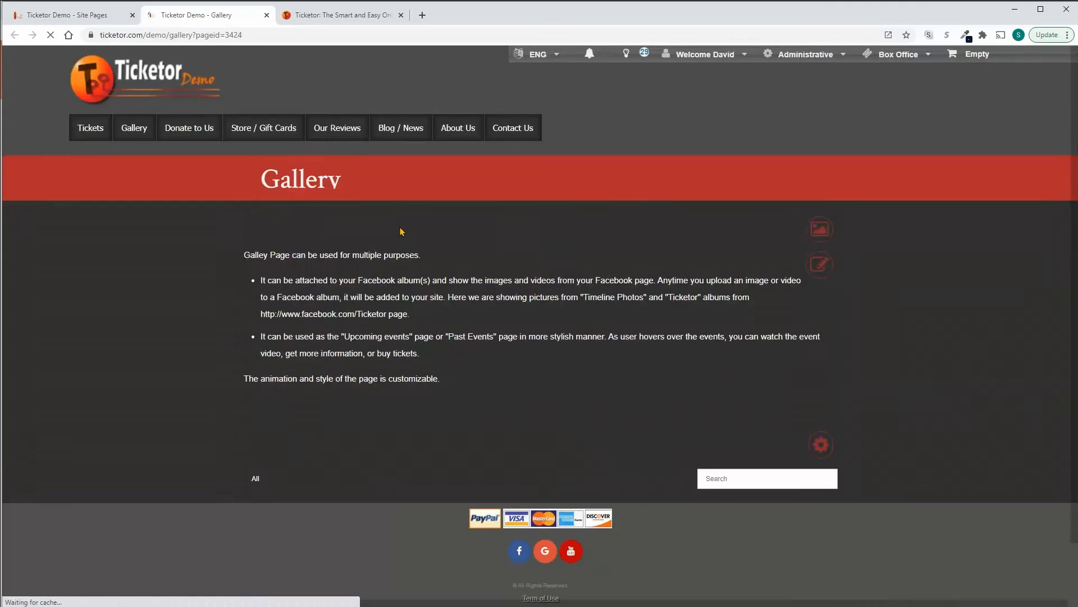
# Open the Gallery page's description for editing, select a passage of its text and explore the editor's formatting options
pyautogui.scroll(-2, 402, 289)
pyautogui.scroll(-6, 402, 289)
pyautogui.scroll(8, 401, 288)
pyautogui.click(821, 266)
pyautogui.moveTo(273, 368); pyautogui.dragTo(488, 367)
pyautogui.click(290, 293)
pyautogui.click(464, 312)
pyautogui.click(431, 355)
pyautogui.click(395, 389)
pyautogui.click(737, 596)
# Open the Tickets page and examine the editing options for its banner slideshow
pyautogui.click(92, 133)
pyautogui.scroll(-2, 817, 298)
pyautogui.click(818, 296)
pyautogui.scroll(-4, 818, 296)
pyautogui.click(756, 136)
pyautogui.click(331, 81)
pyautogui.click(638, 386)
pyautogui.click(275, 316)
pyautogui.click(725, 458)
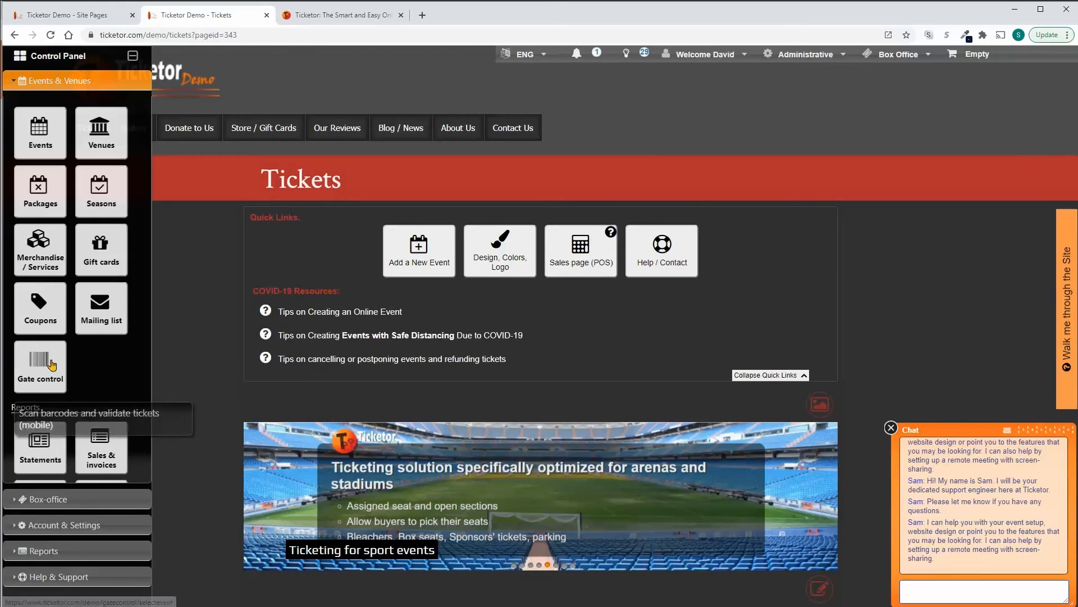
# Open gate control for the event "A Great Circus (Aug 29 2030 4:00PM)"
pyautogui.click(48, 364)
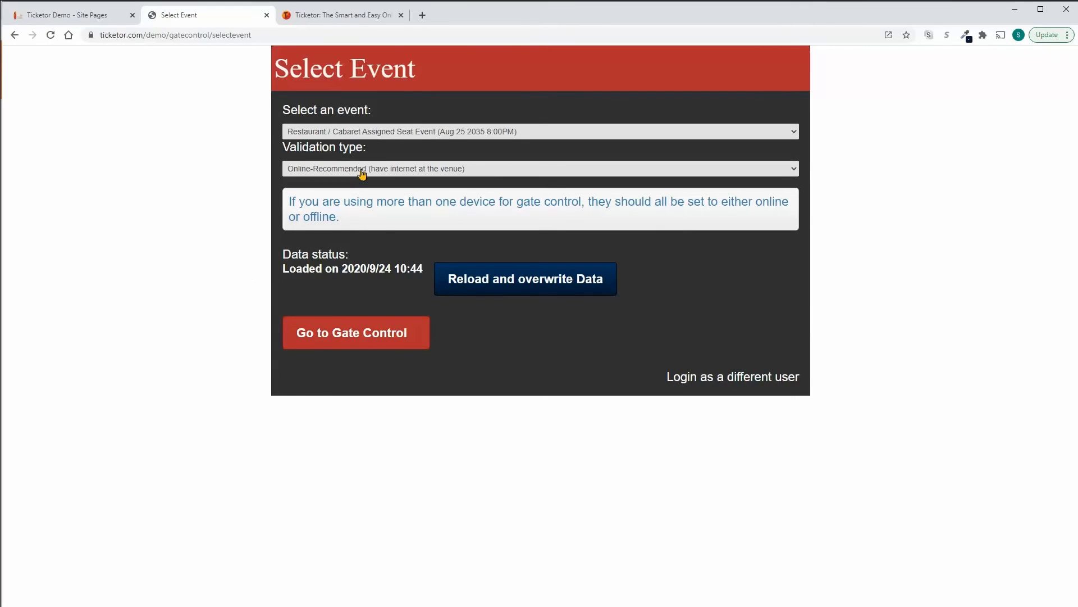
pyautogui.click(390, 135)
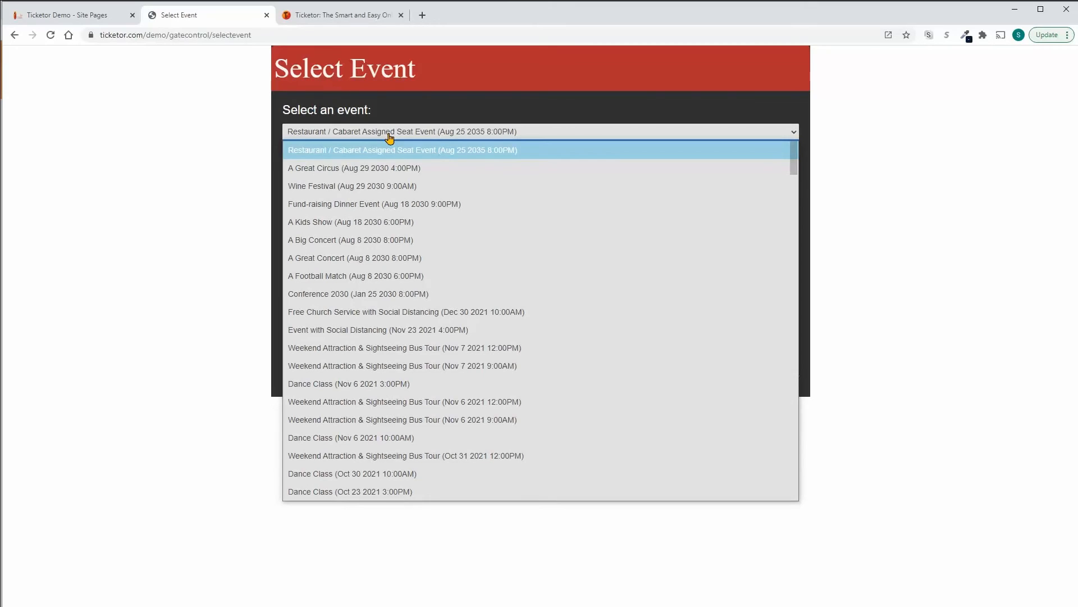
pyautogui.click(380, 168)
pyautogui.click(363, 334)
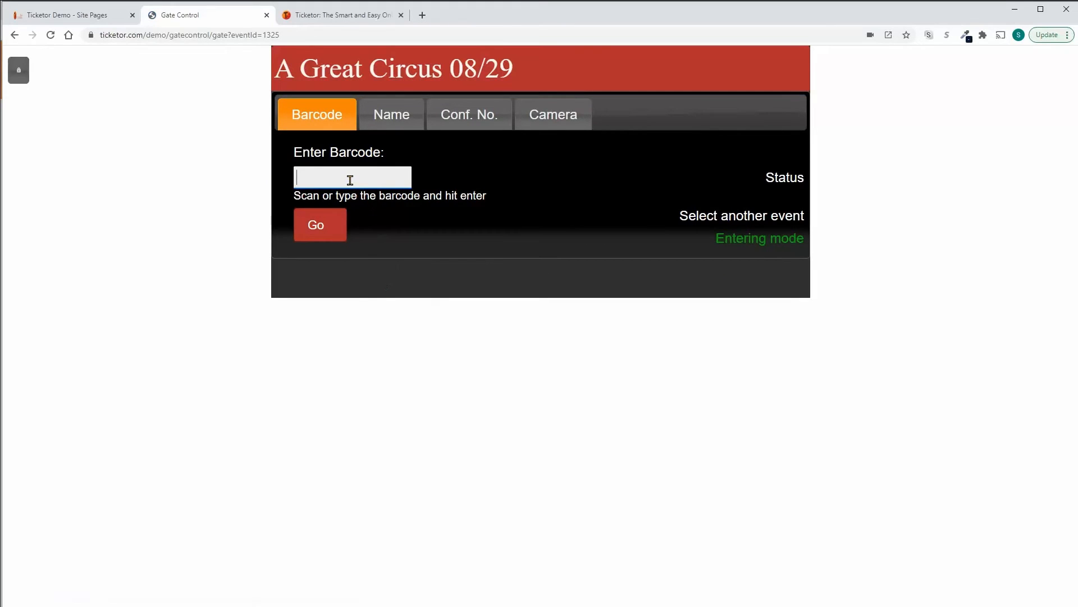
# Examine the ticket lookup options by buyer name, confirmation number and camera scan, finishing on barcode entry
pyautogui.click(391, 118)
pyautogui.moveTo(314, 152); pyautogui.dragTo(672, 151)
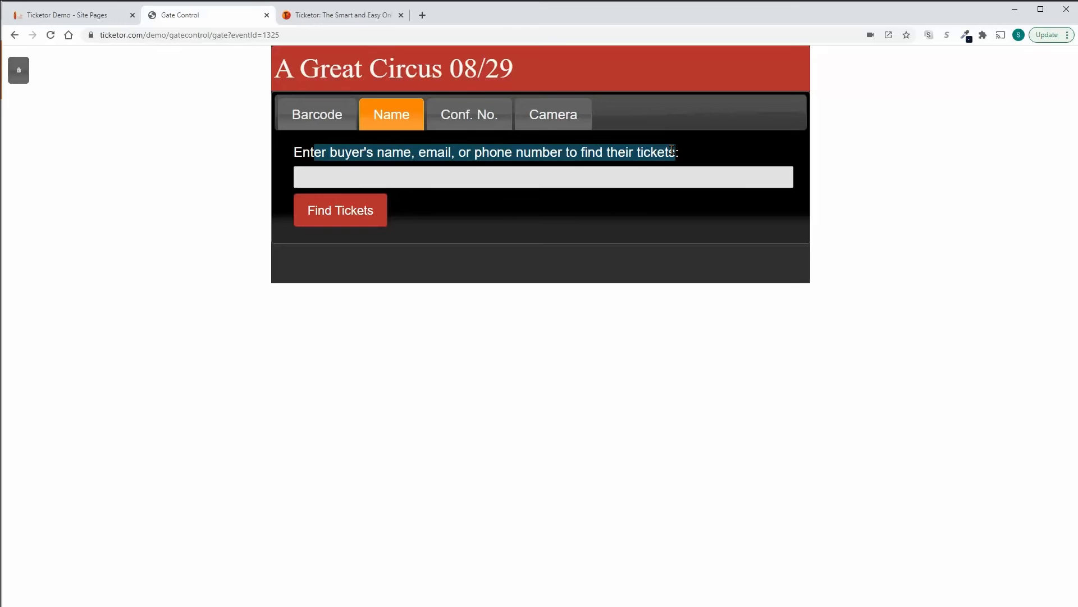
pyautogui.click(466, 124)
pyautogui.click(537, 124)
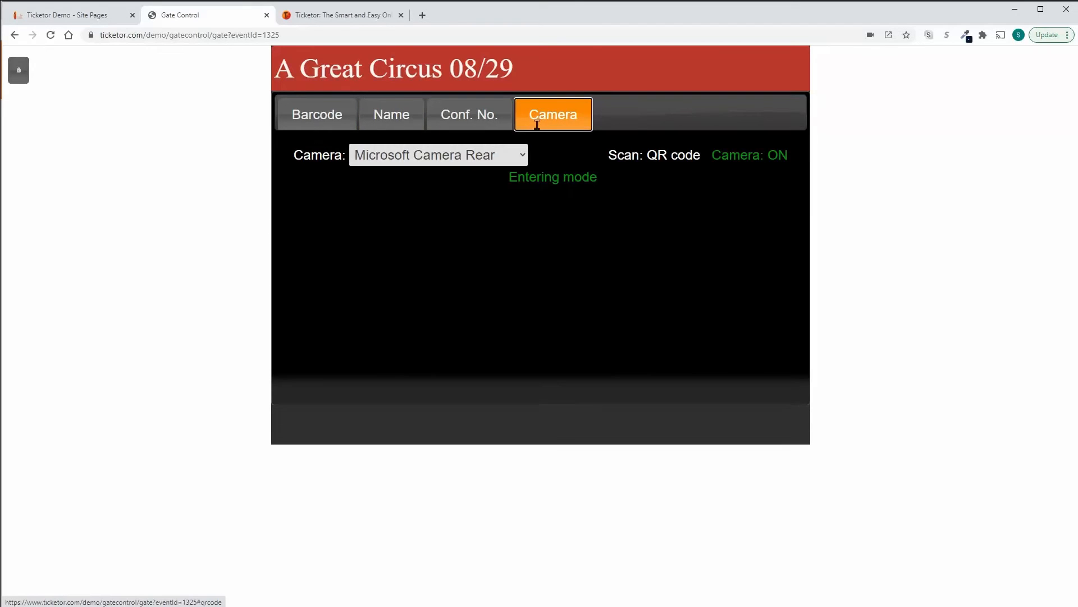
pyautogui.click(337, 119)
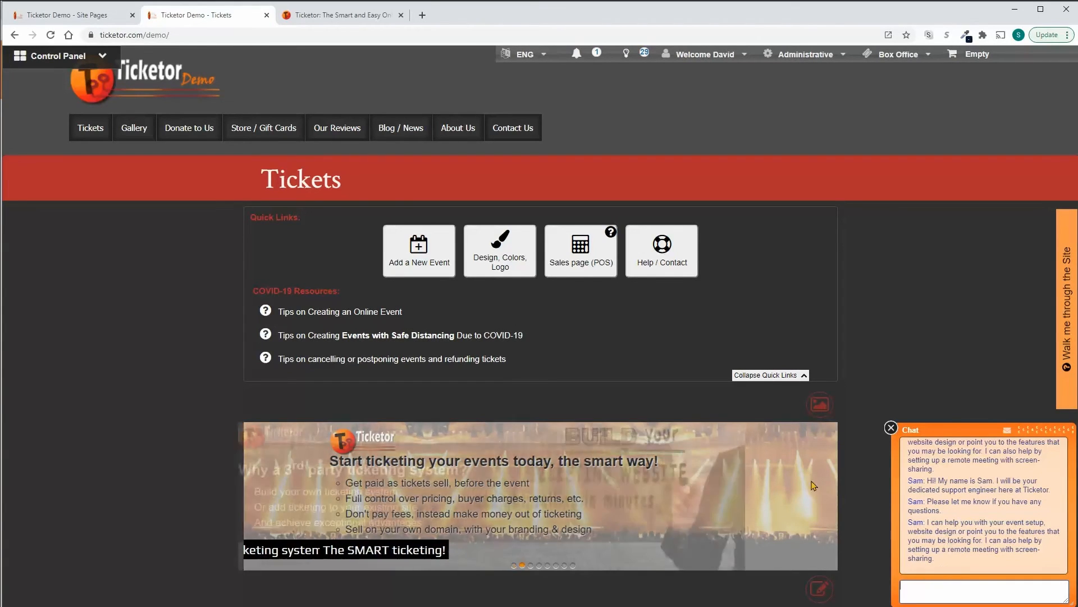
# Send the message "Hi" to the support engineer in the chat on the Tickets page and close the chat
pyautogui.write('Hi')
pyautogui.press('Return')
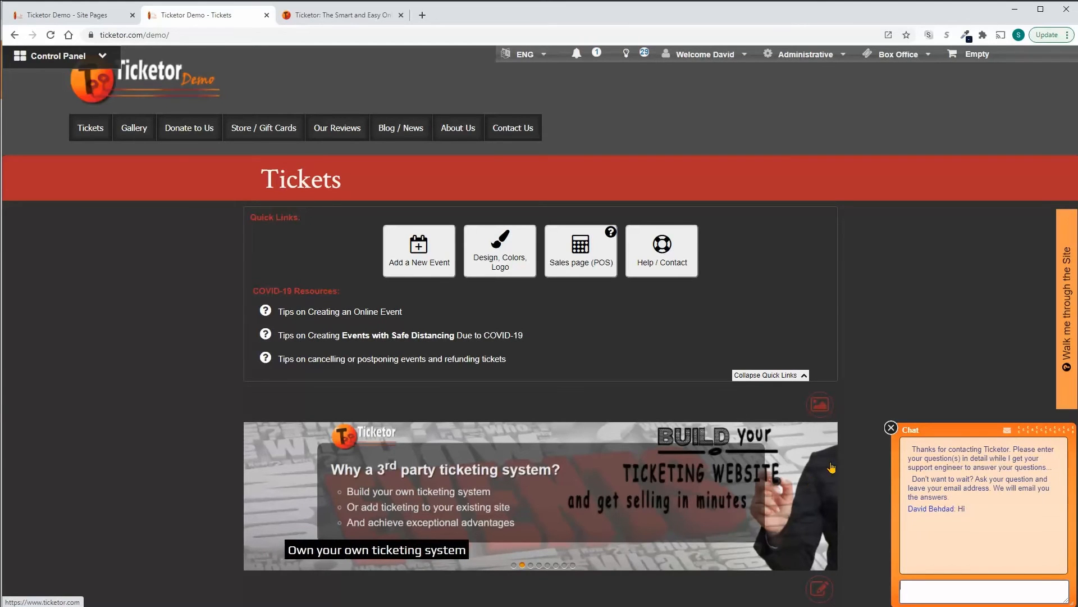
pyautogui.click(891, 429)
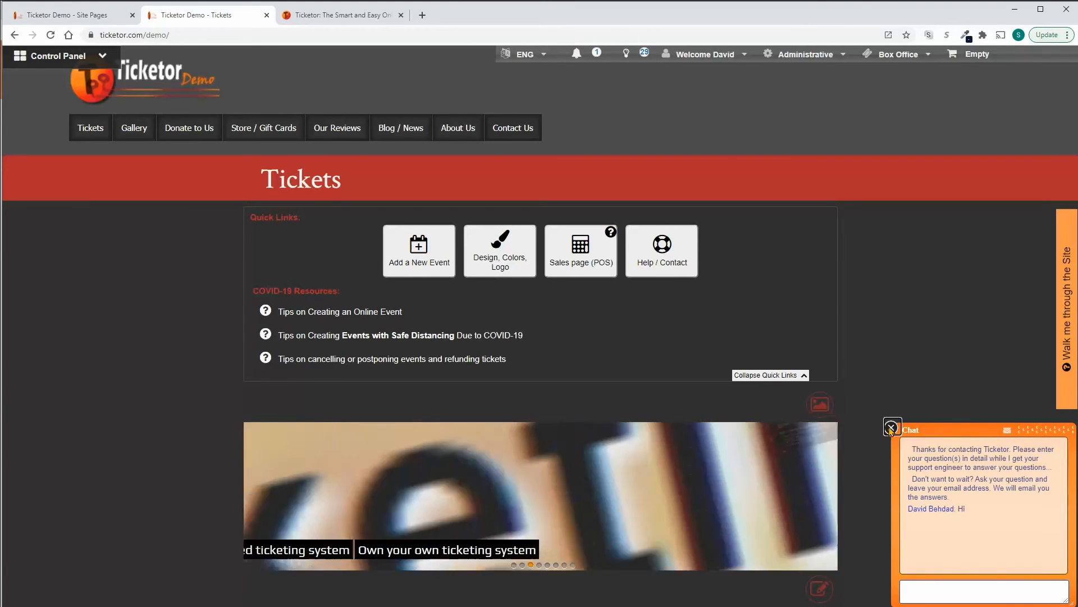